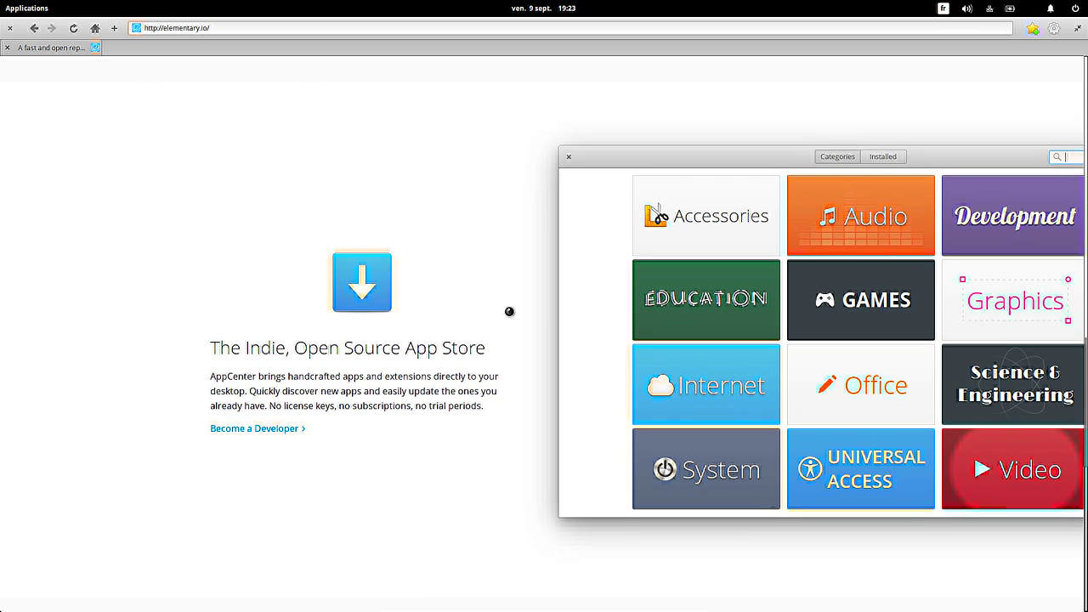
- Look through the remaining sections of the elementary.io home page, and close the browser
scroll(510, 311, "down", 3)
scroll(507, 310, "down", 5)
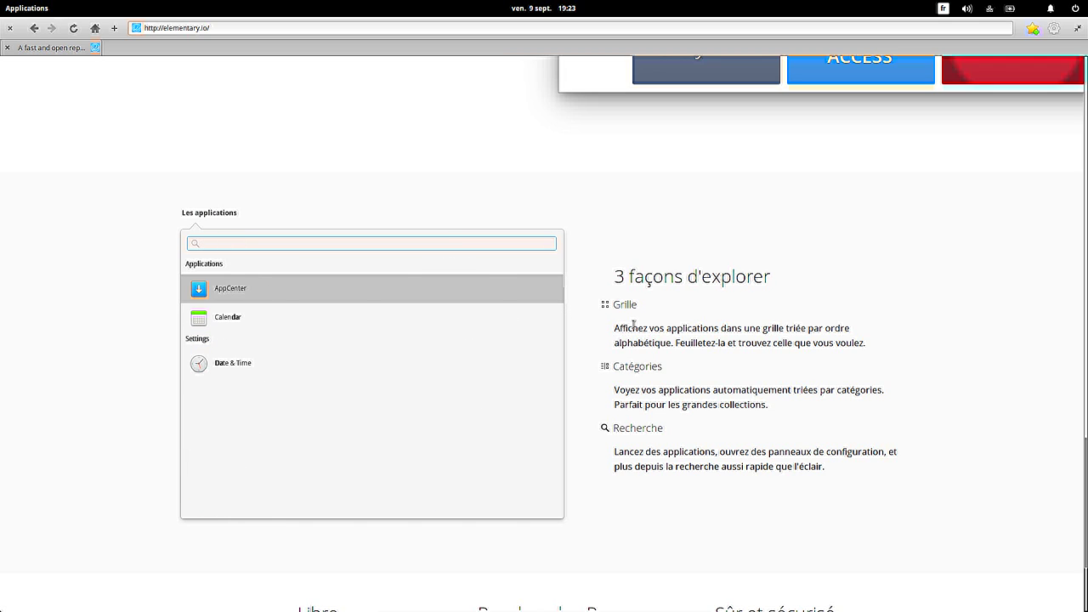
scroll(633, 324, "down", 3)
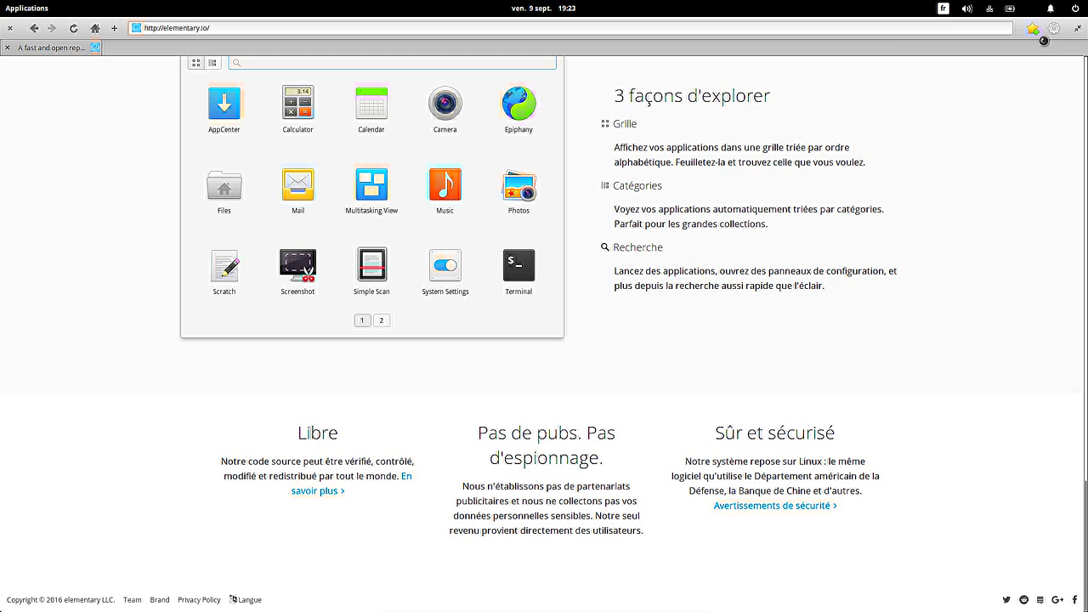
double_click(602, 22)
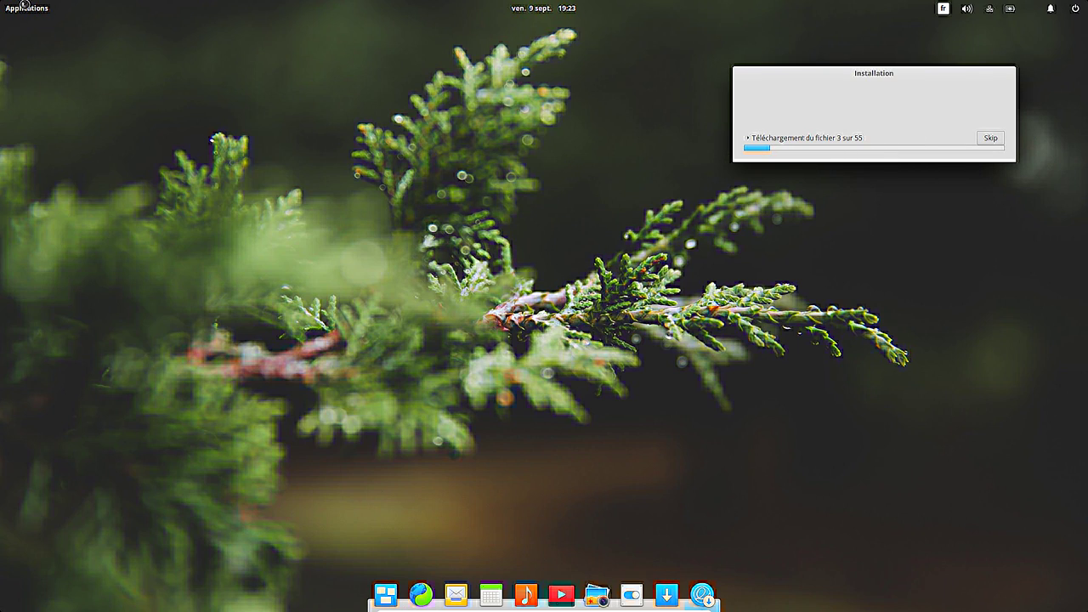
- View the application launcher's second grid page and its category view, and search the launcher for "calen"
left_click(25, 6)
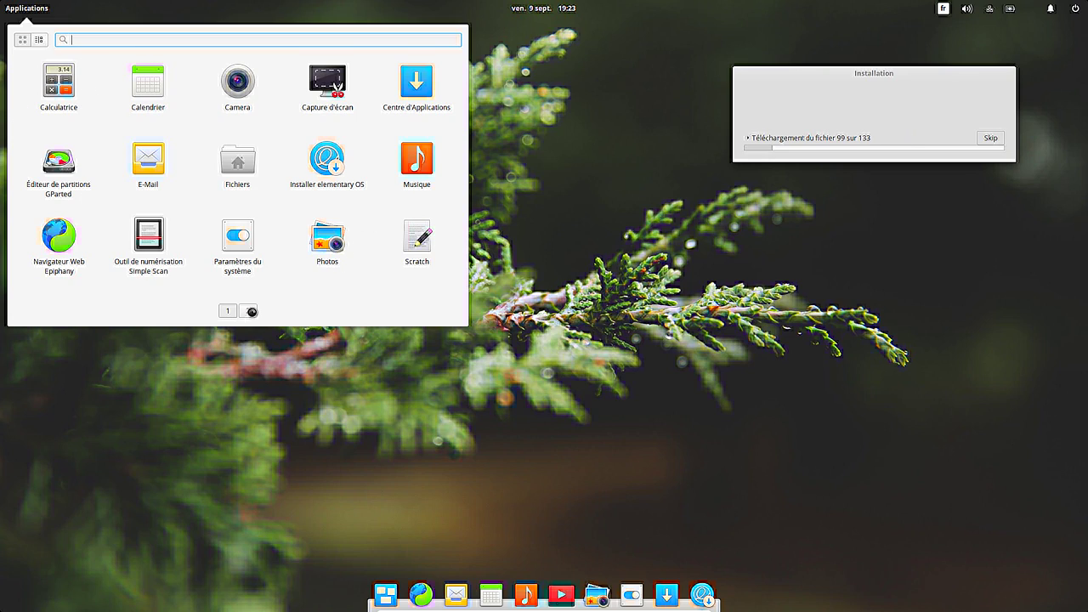
left_click(248, 310)
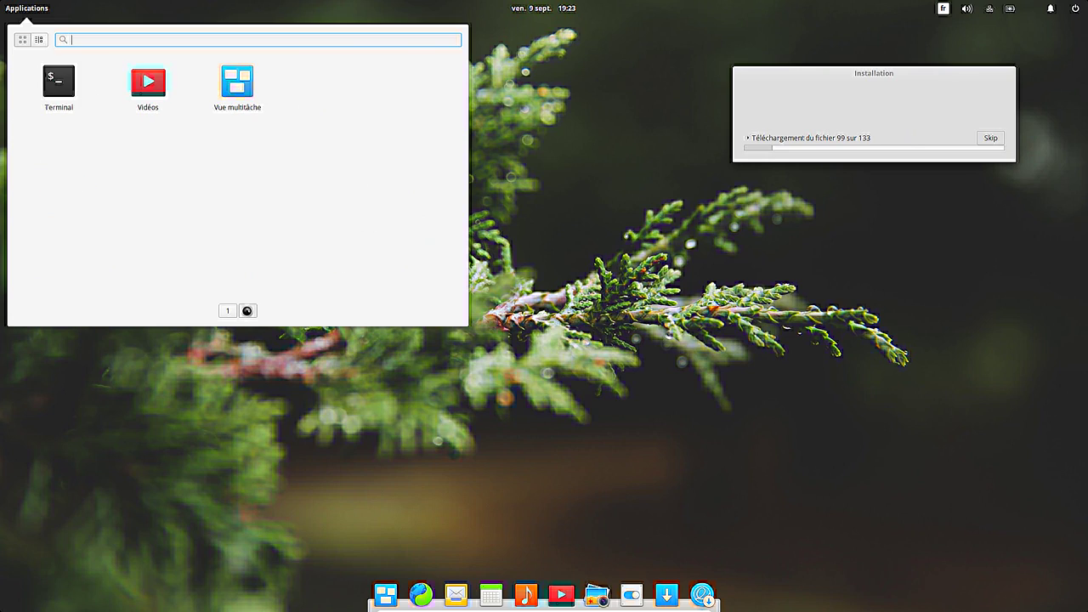
left_click(40, 39)
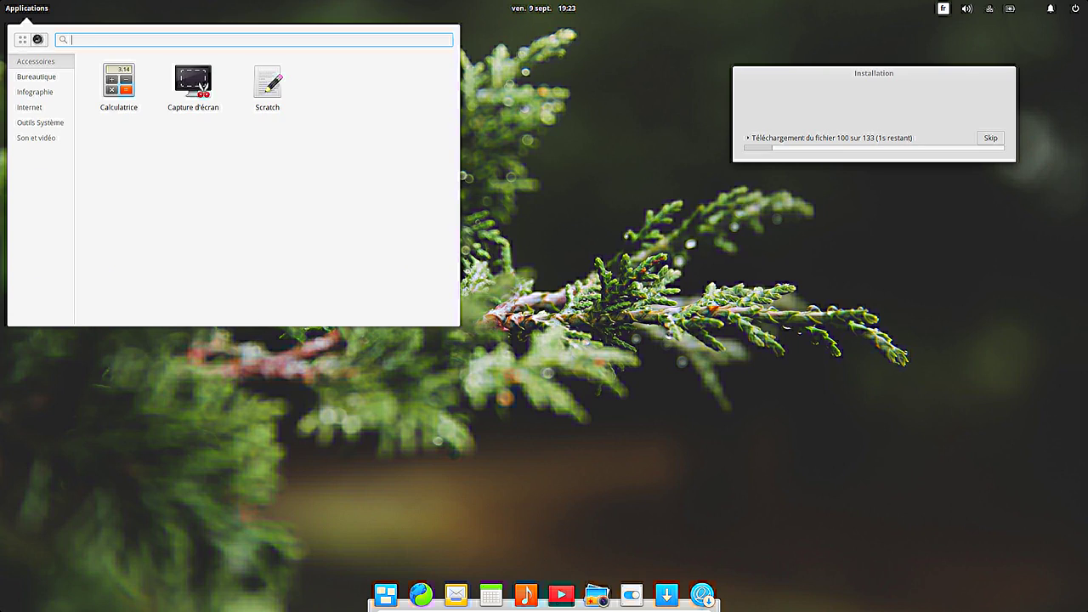
left_click(57, 77)
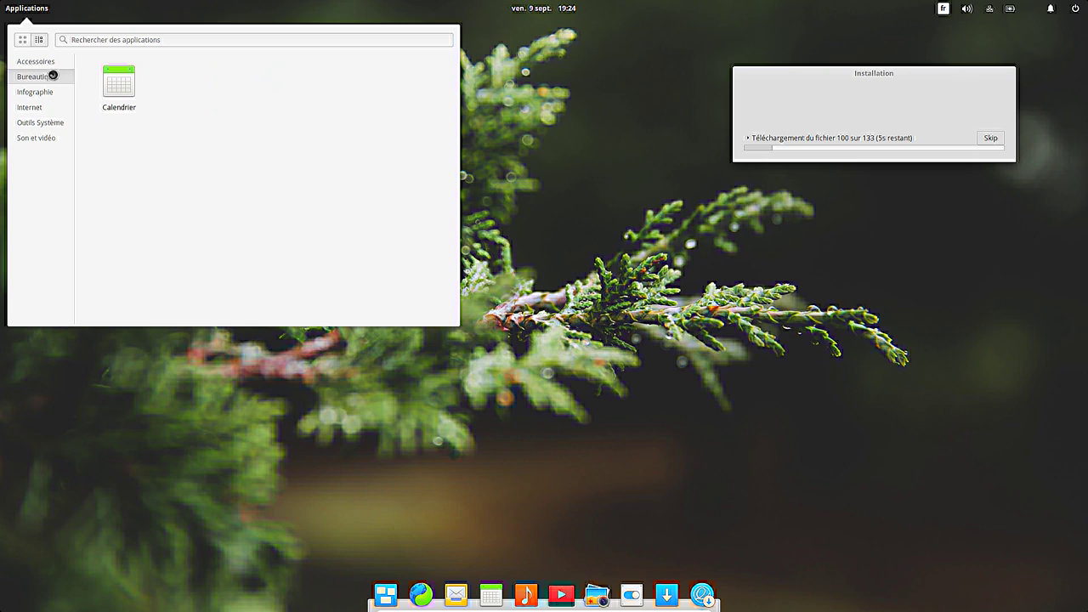
left_click(93, 40)
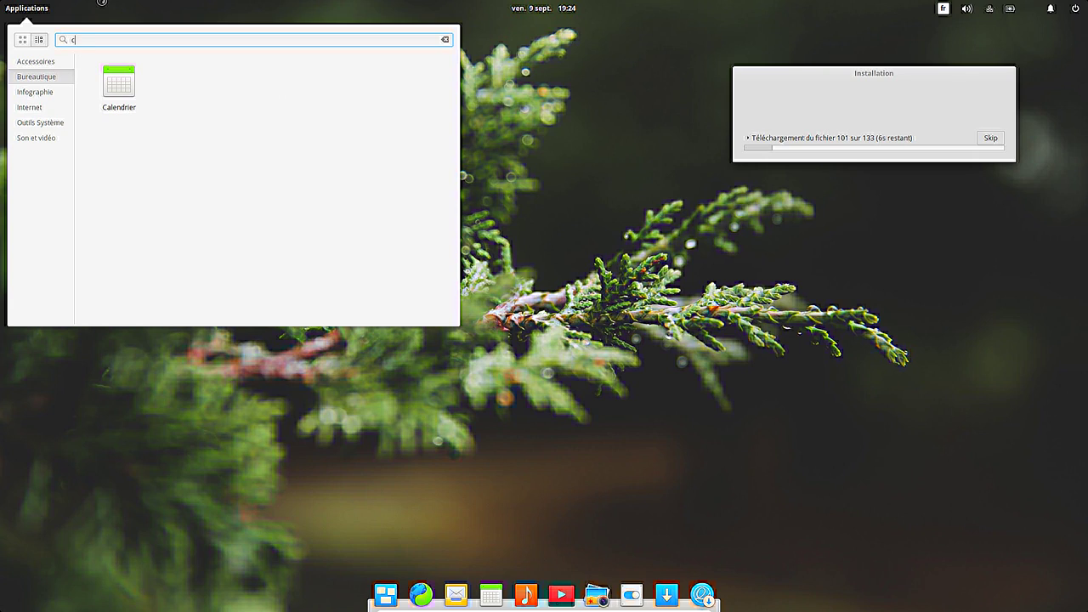
type("calen")
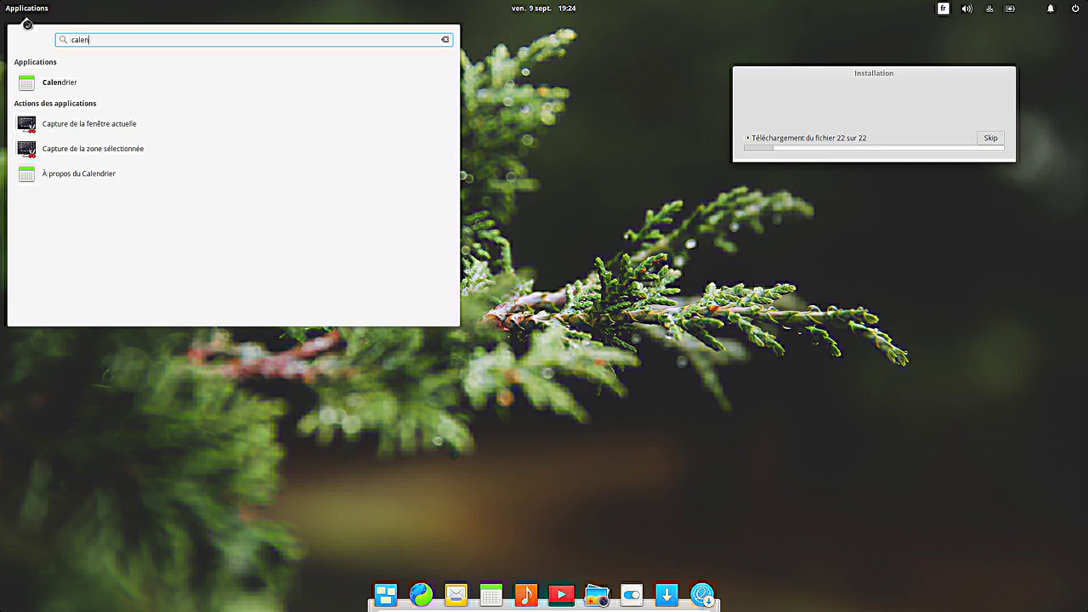
- Examine the applications in each launcher category, from Accessoires through Bureautique, Infographie, Internet and Outils Système to Son et vidéo
left_click(26, 9)
left_click(26, 9)
left_click(48, 65)
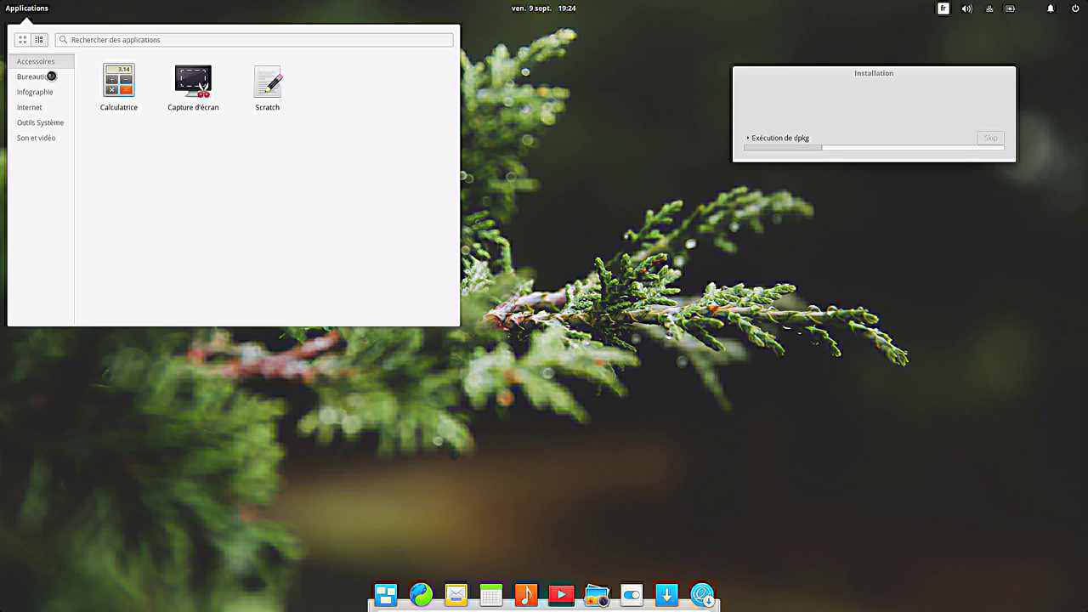
left_click(51, 76)
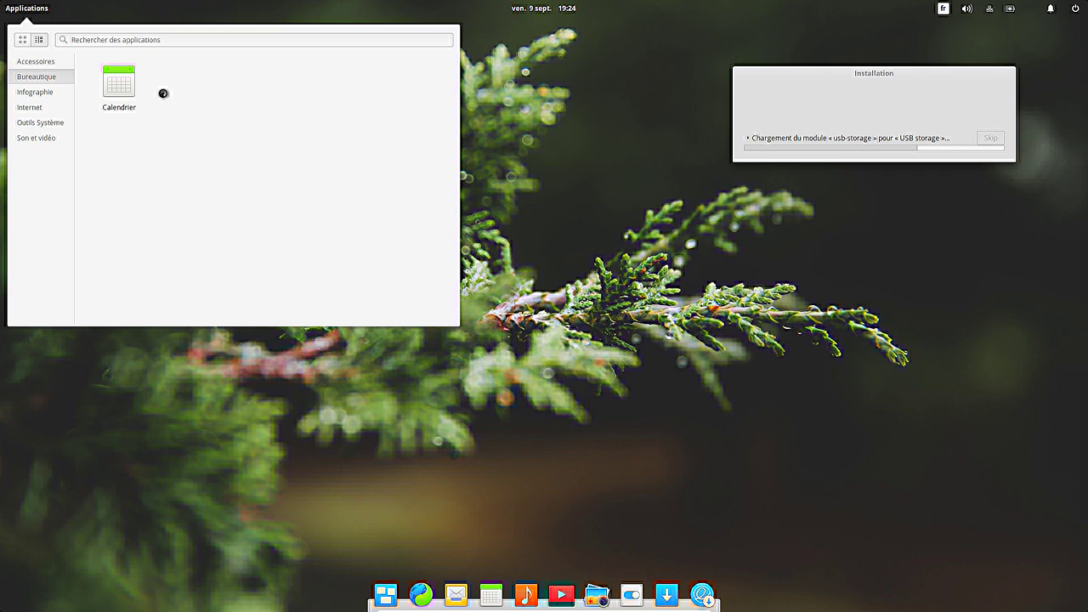
left_click(53, 92)
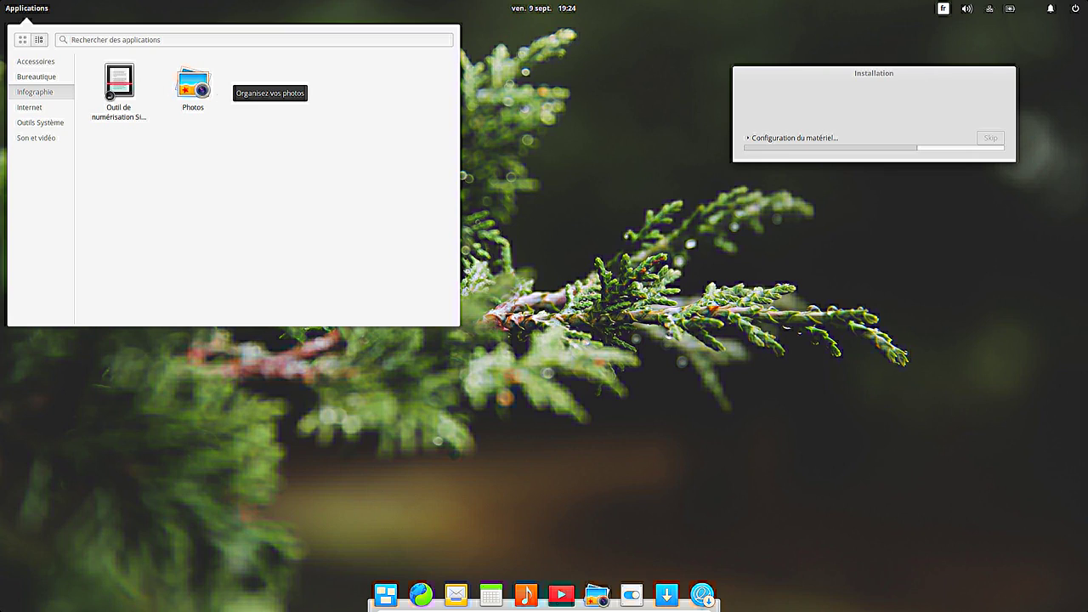
left_click(35, 109)
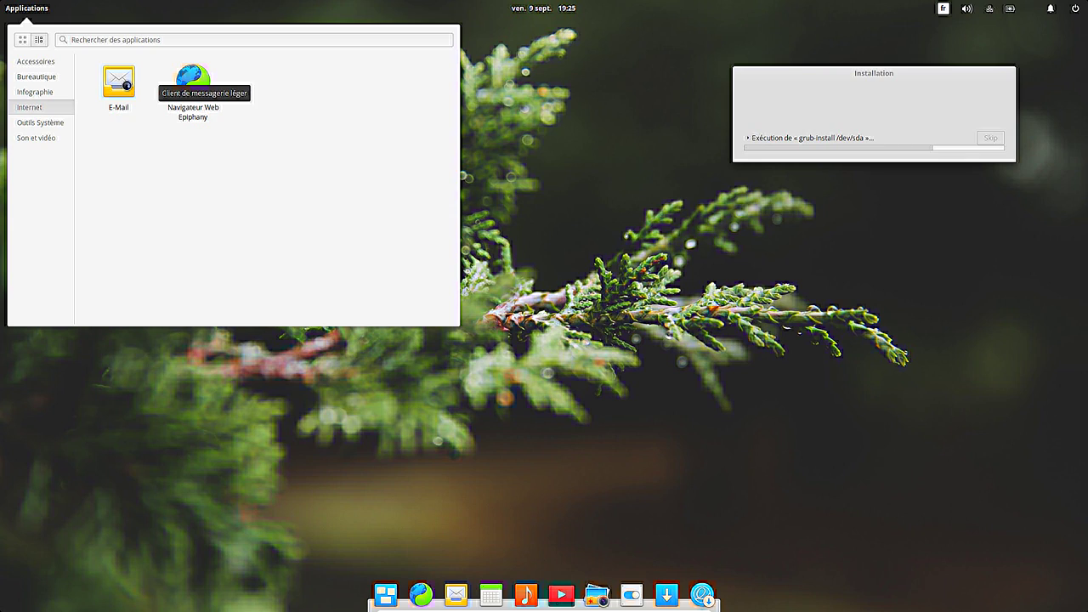
left_click(48, 127)
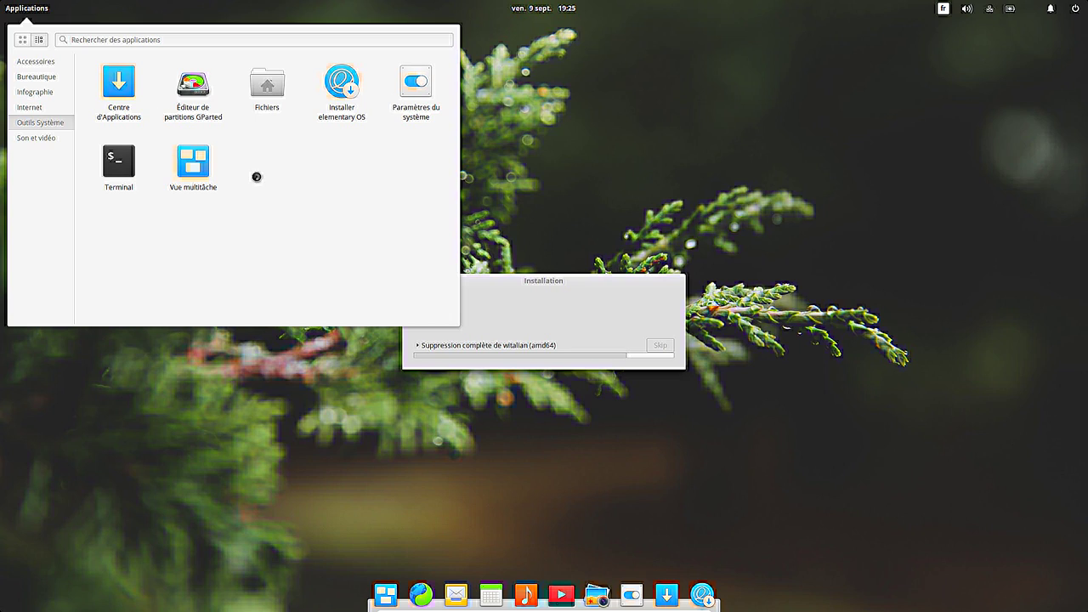
left_click(51, 137)
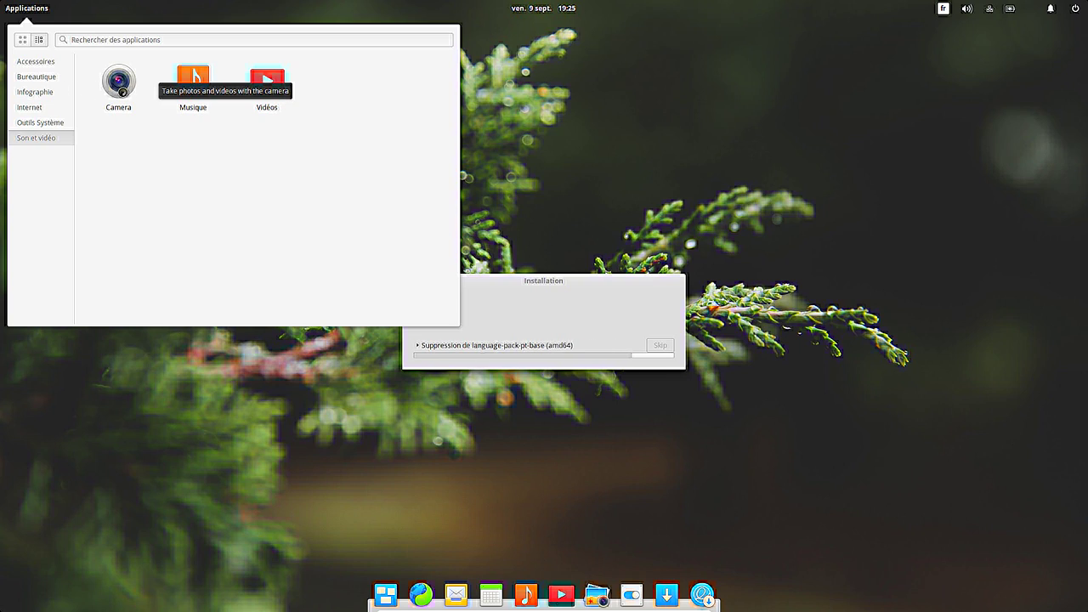
left_click(32, 2)
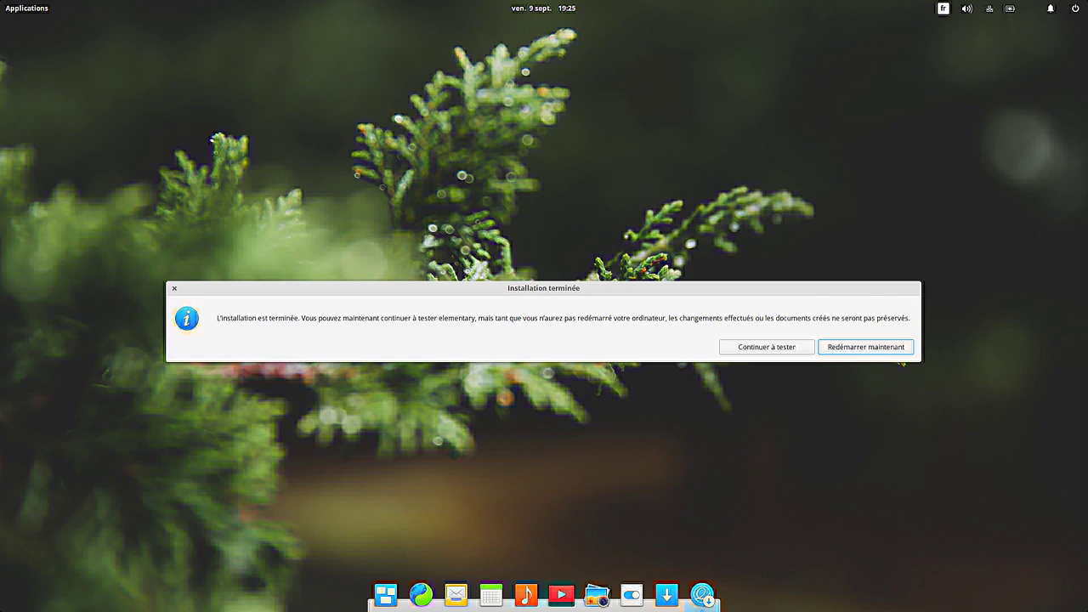
- Restart the computer to finish the installation, and log in to the new system with the account password
left_click(865, 347)
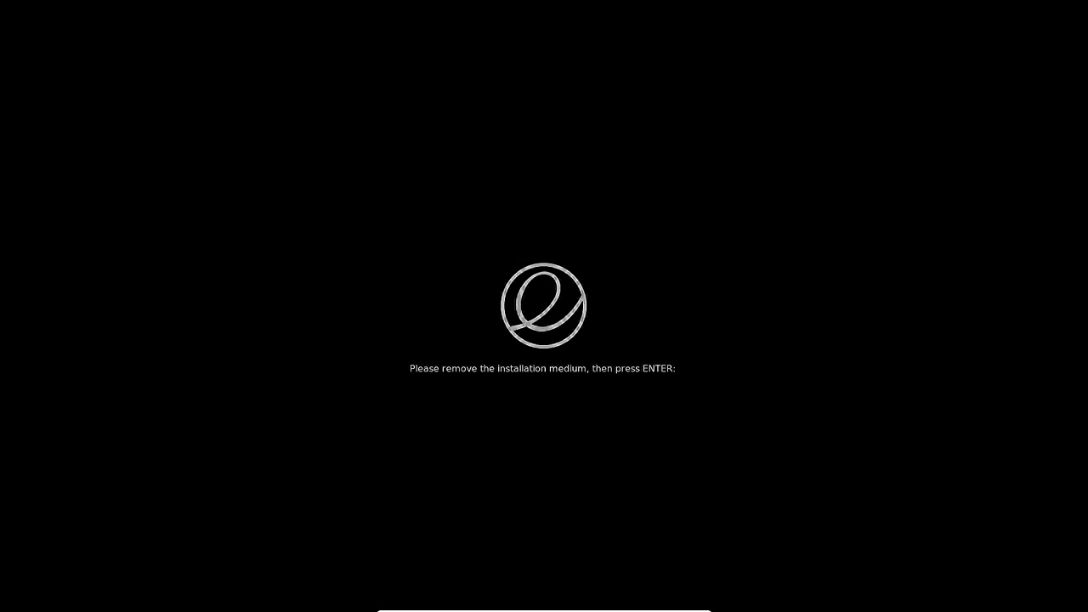
key("Return")
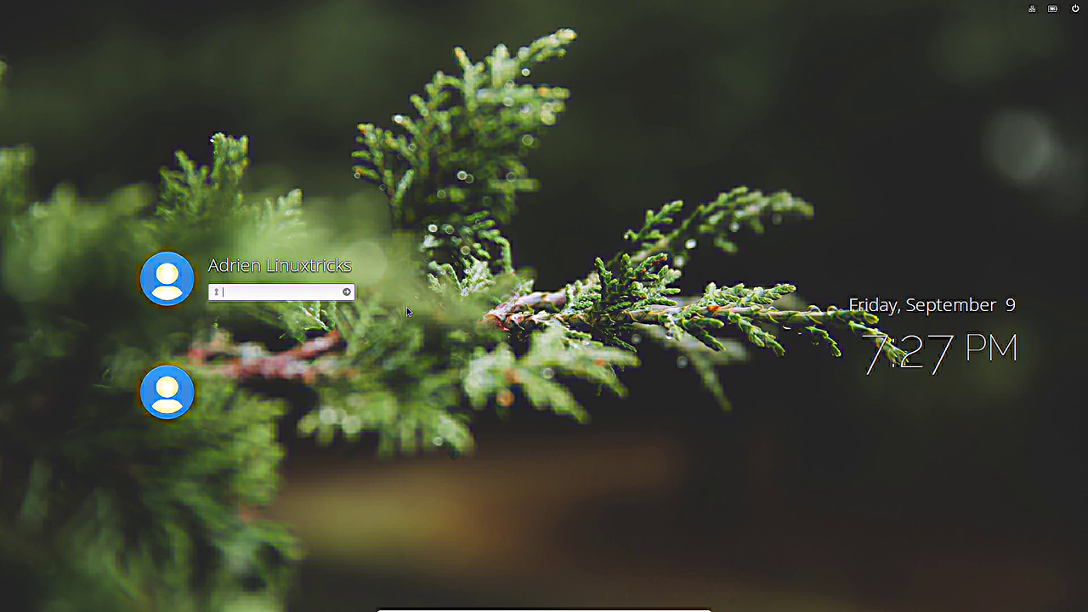
type("******")
key("Return")
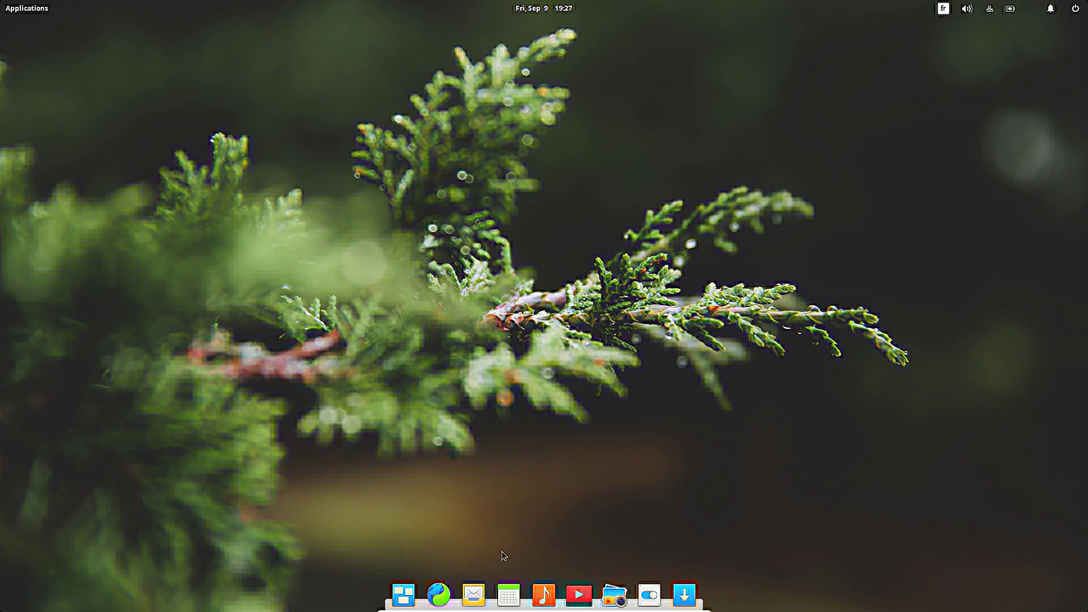
- Open the Files application from the launcher's System Tools category to view the home folder, and close it
left_click(10, 7)
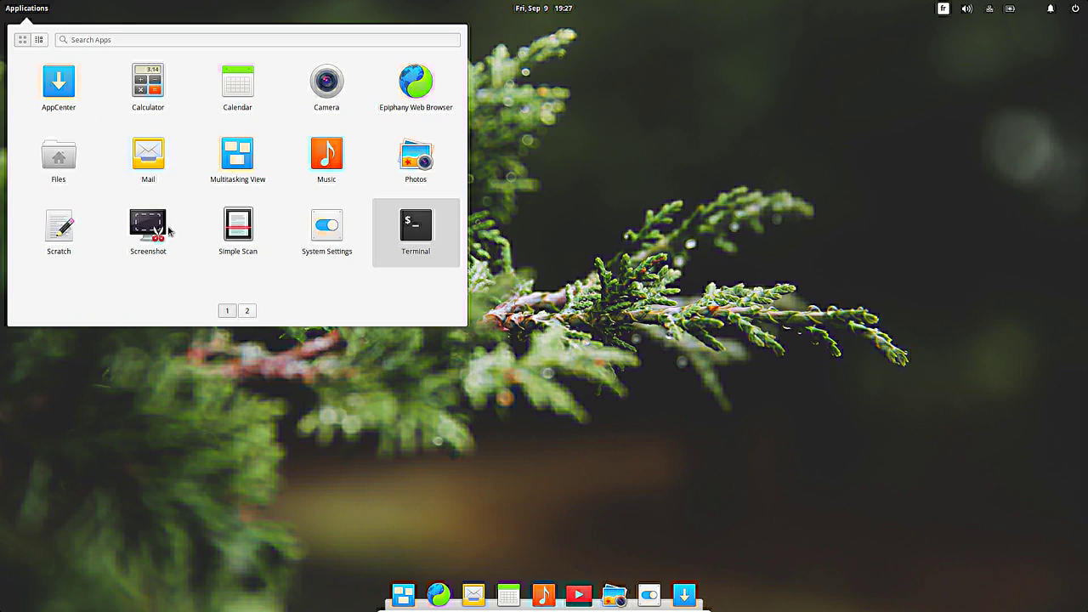
left_click(39, 40)
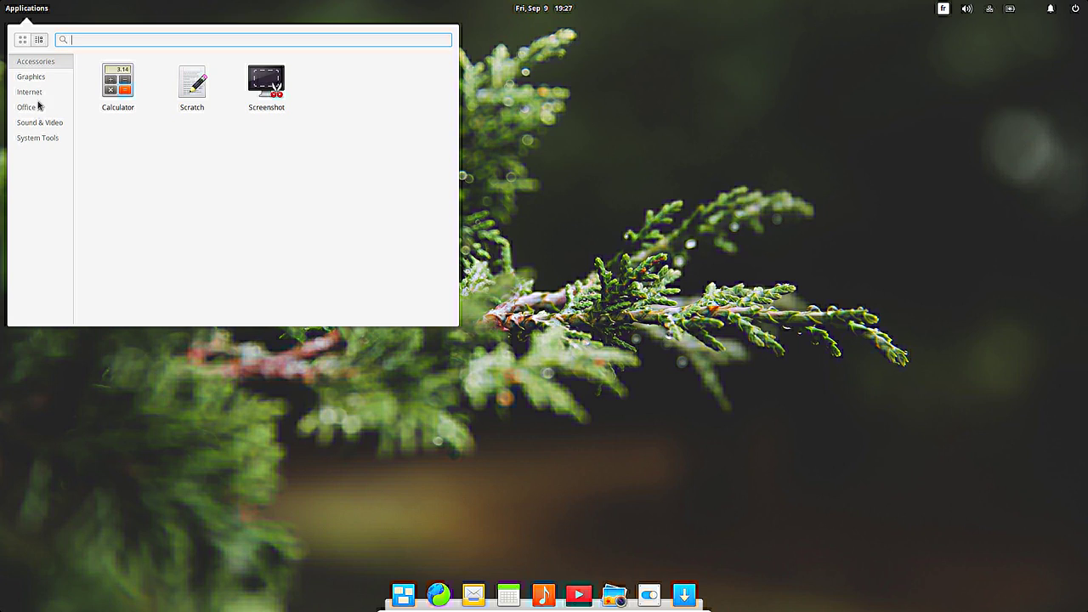
left_click(37, 140)
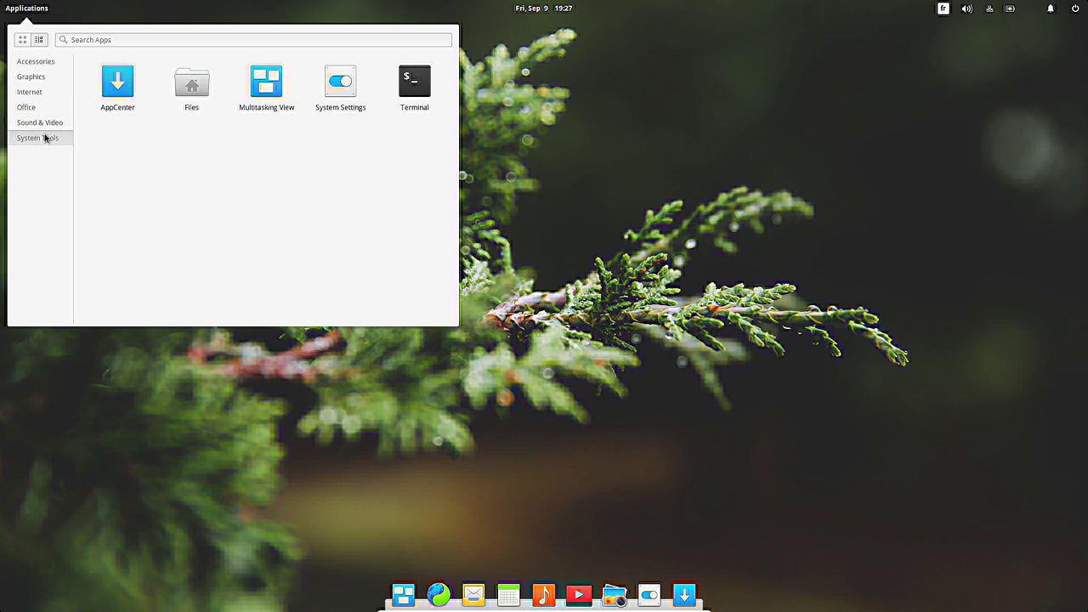
left_click(182, 85)
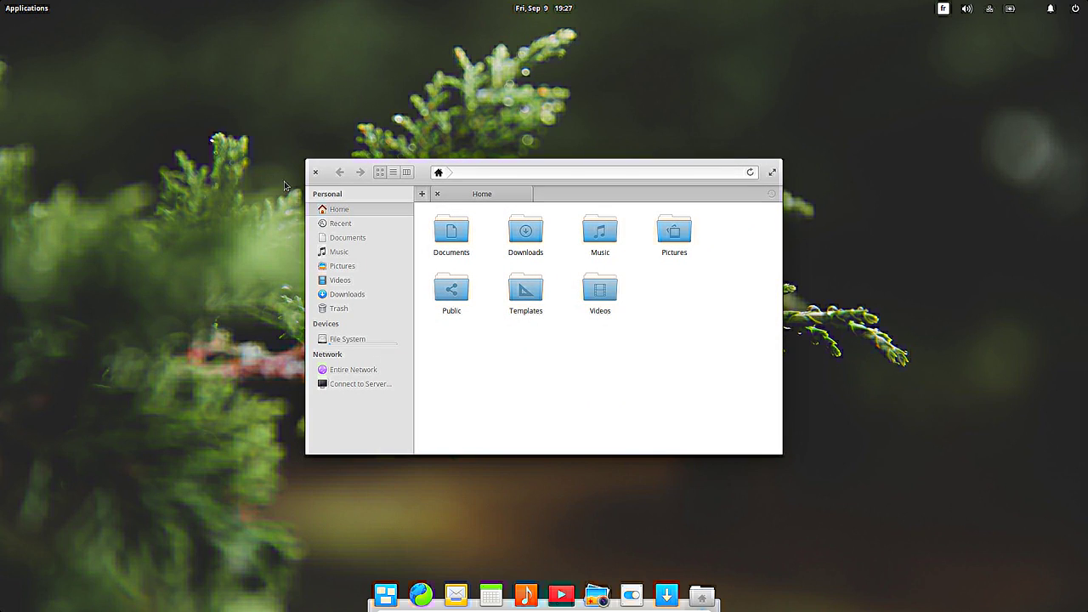
left_click(315, 173)
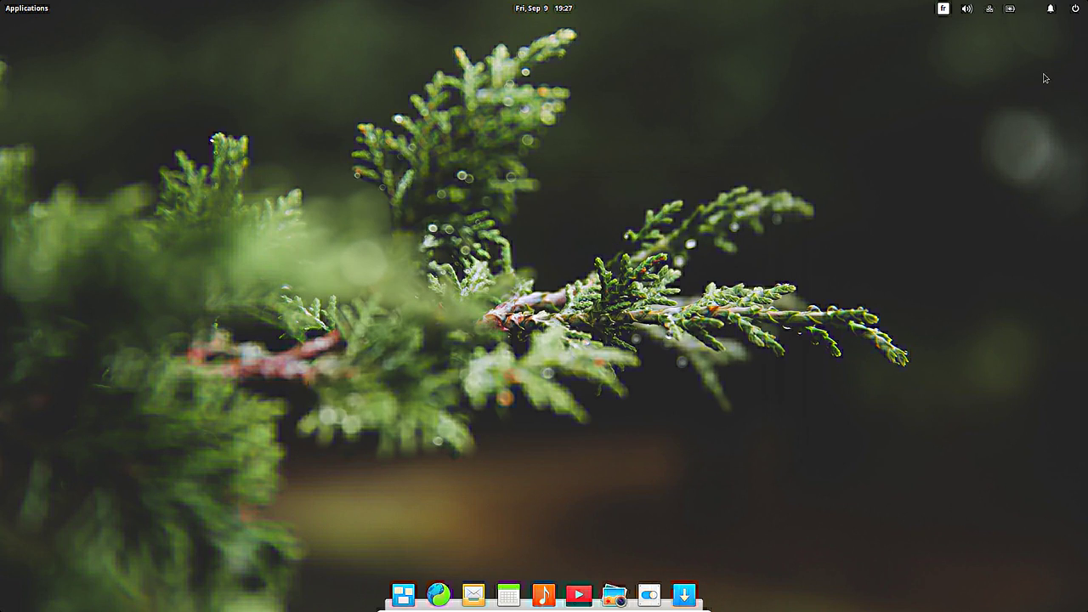
- Open the Language & Region system settings and unlock them with the account password
left_click(649, 596)
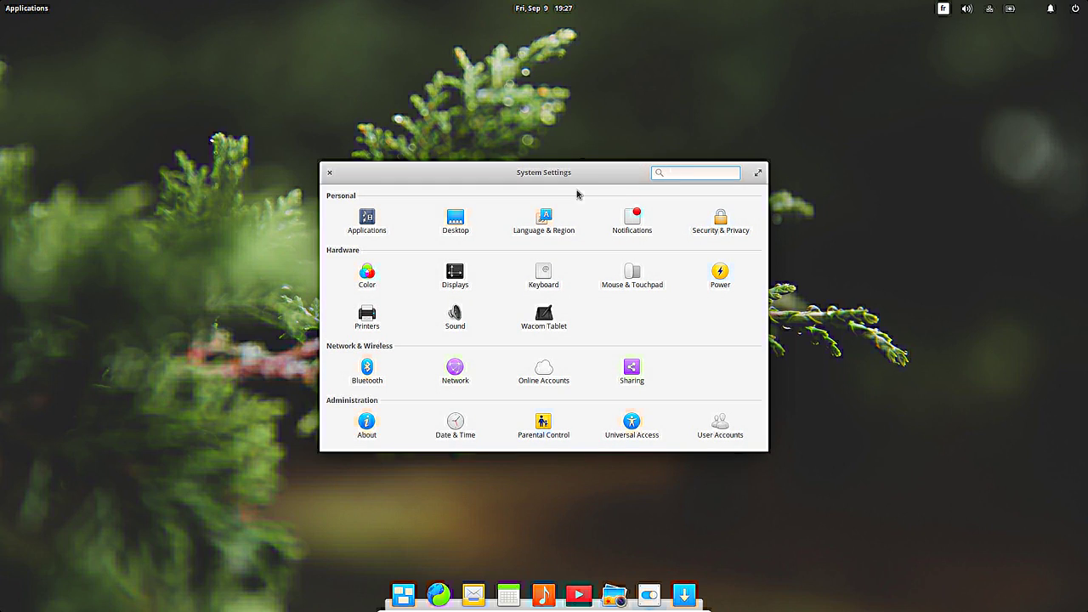
left_click(548, 221)
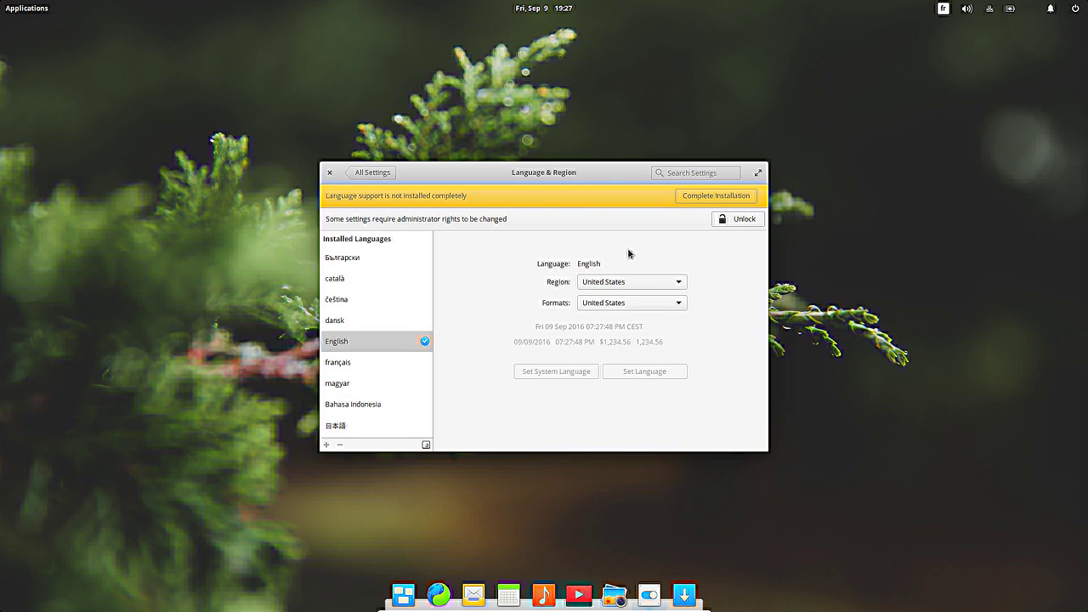
left_click(739, 223)
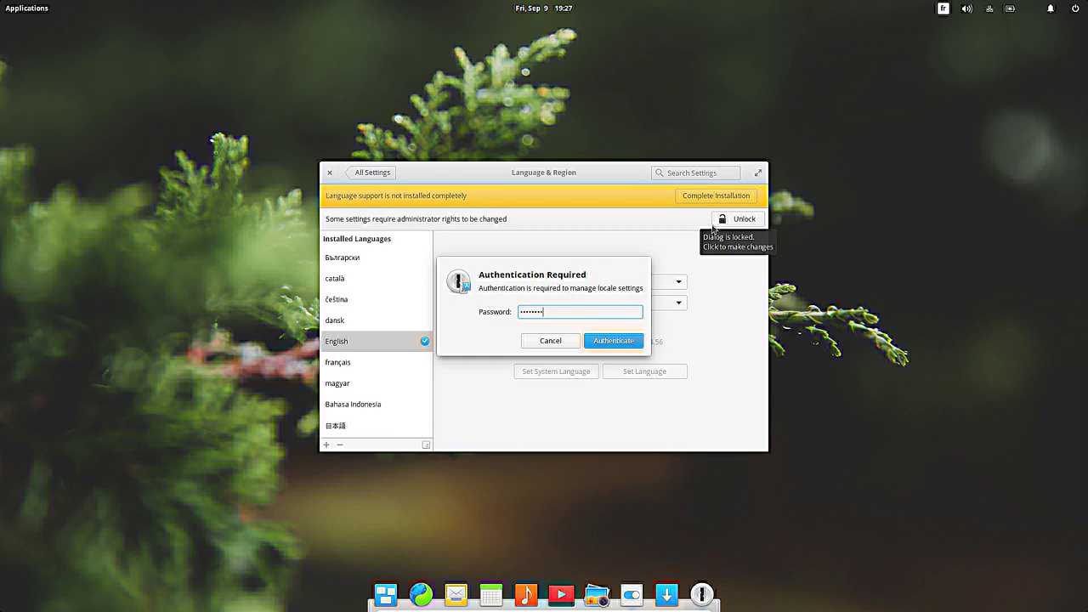
key("Return")
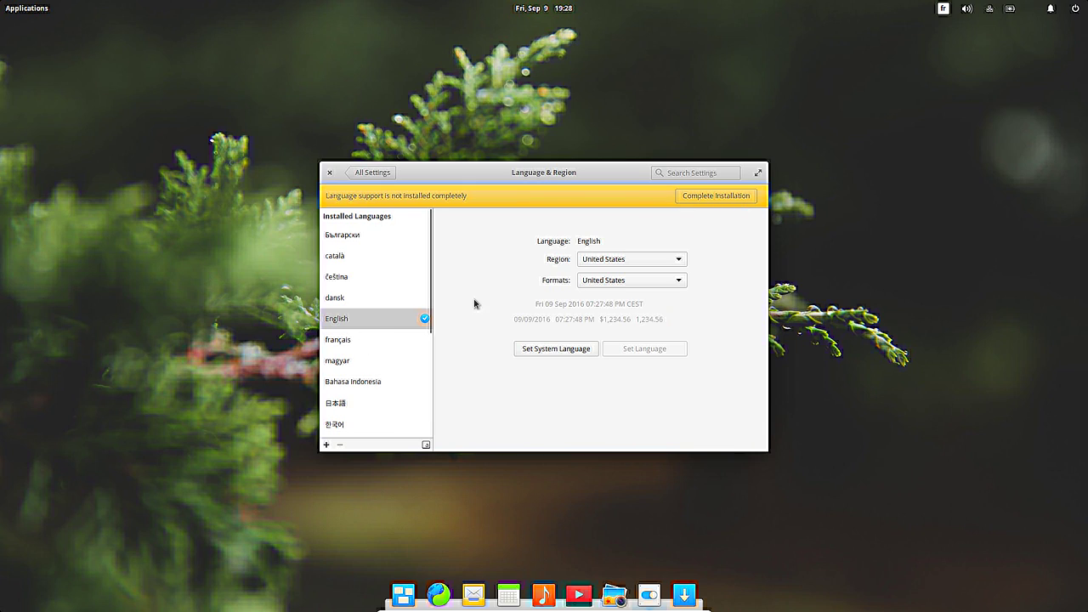
- Set français with France (French) formats as both the user language and the system language, and close the settings
left_click(356, 345)
left_click(627, 280)
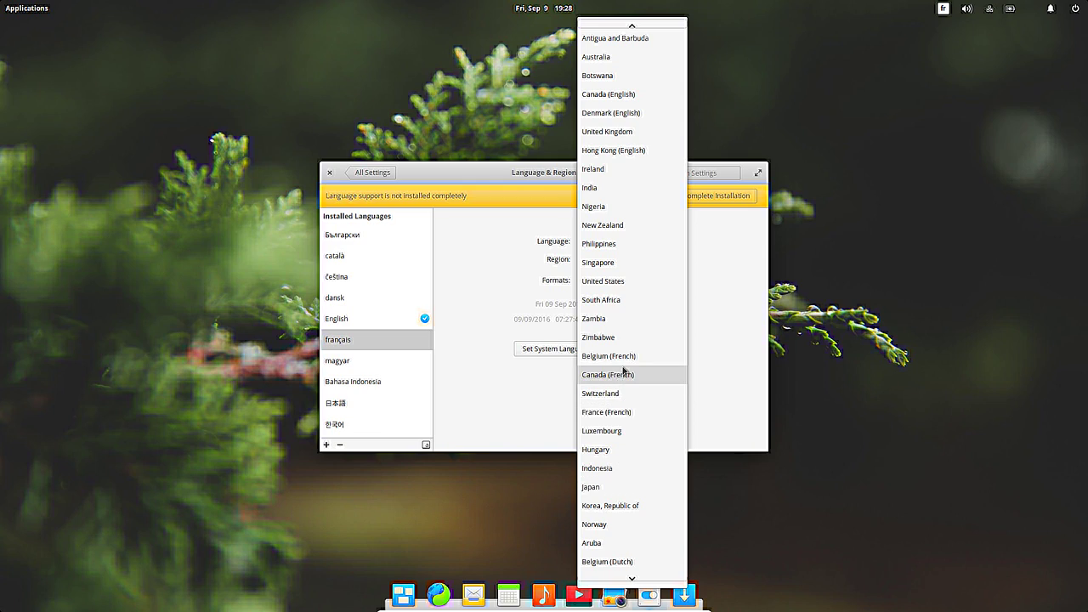
left_click(624, 413)
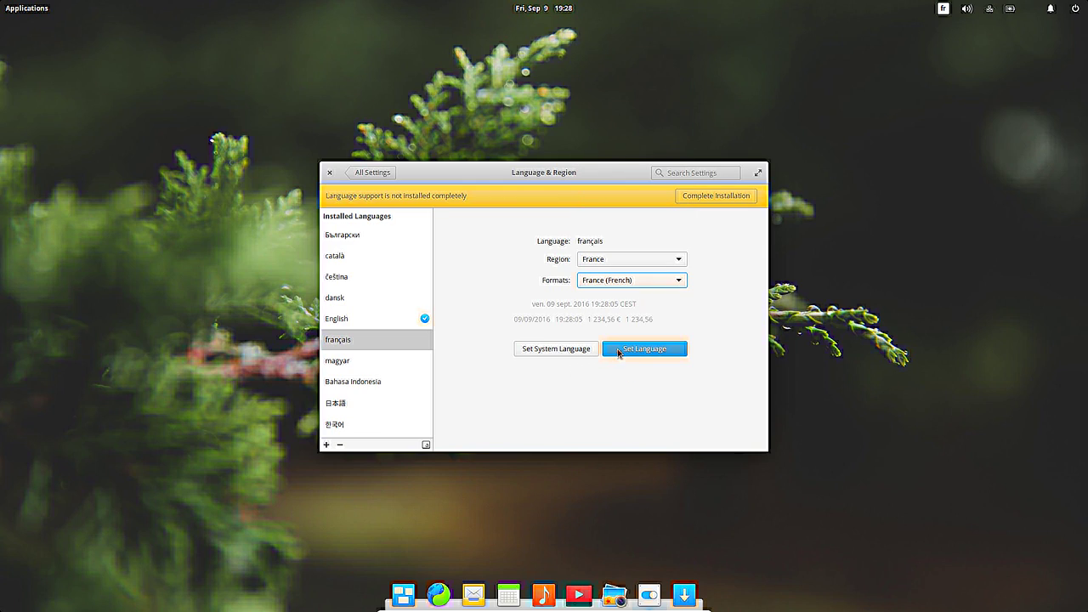
left_click(618, 349)
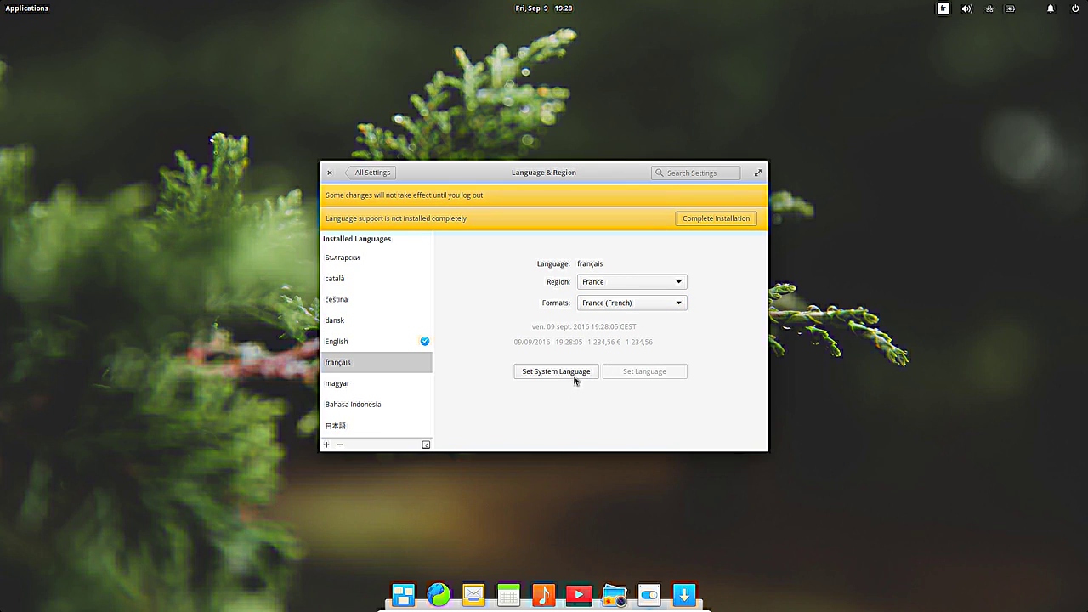
left_click(574, 379)
left_click(329, 174)
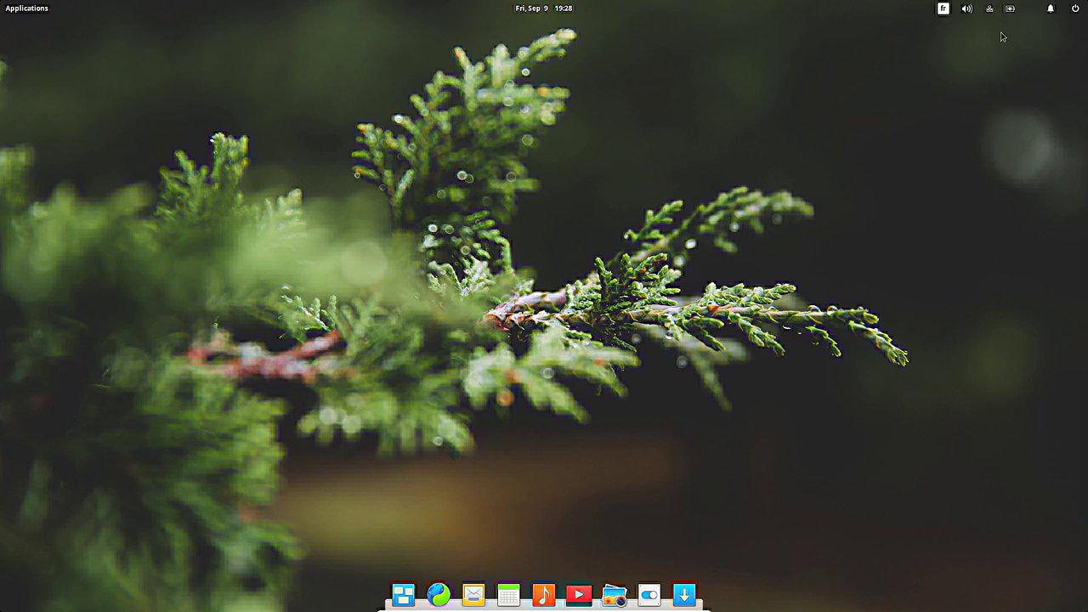
- Log out of the current session so that the language change takes effect
left_click(1073, 10)
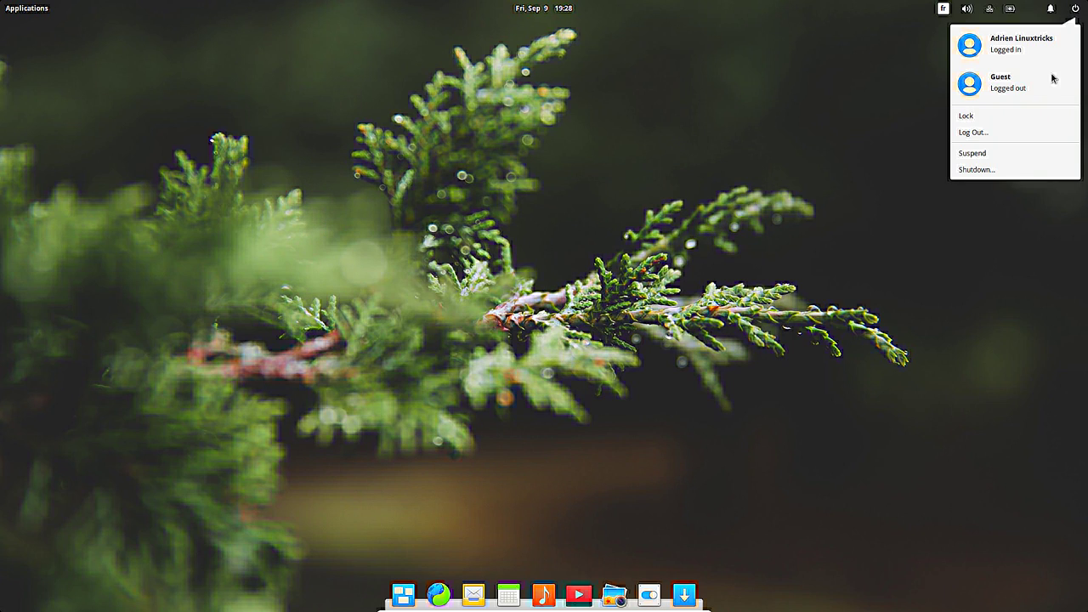
left_click(974, 133)
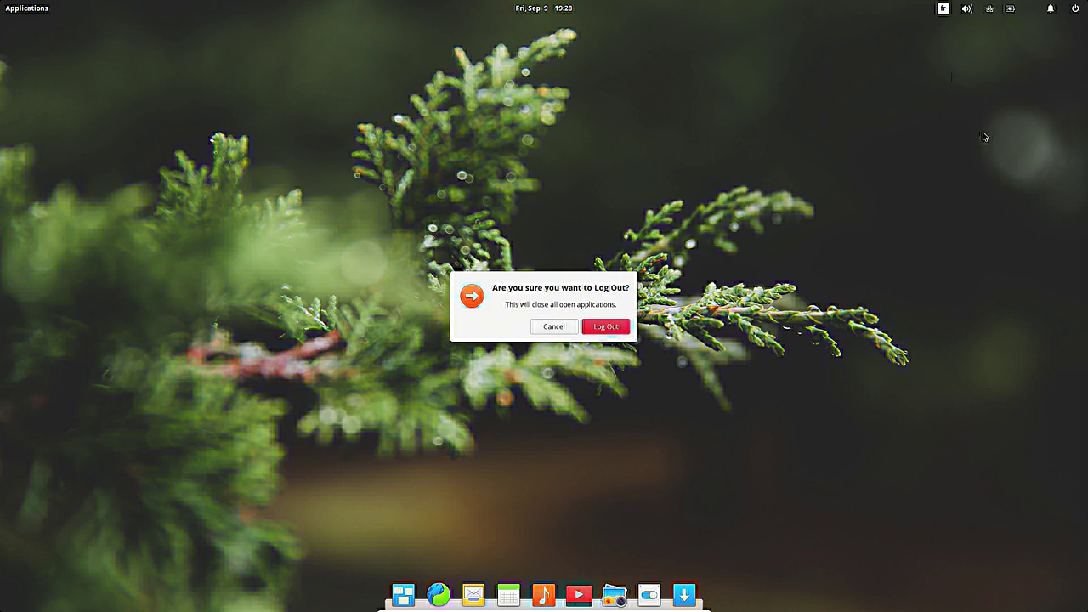
left_click(601, 330)
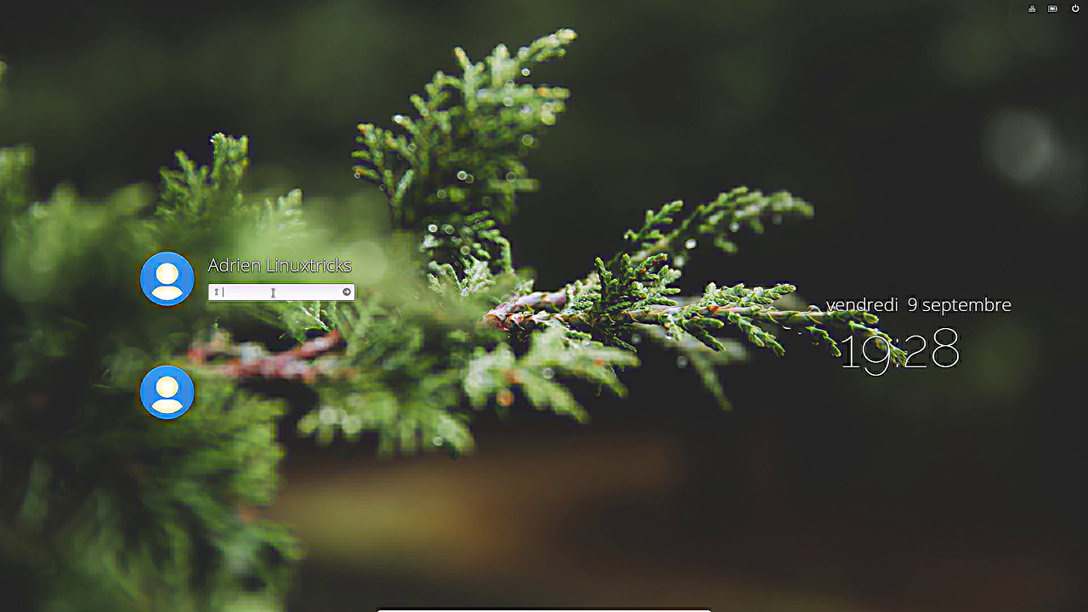
- Log back in with the account password and update the home directory's standard folder names to French
key("Return")
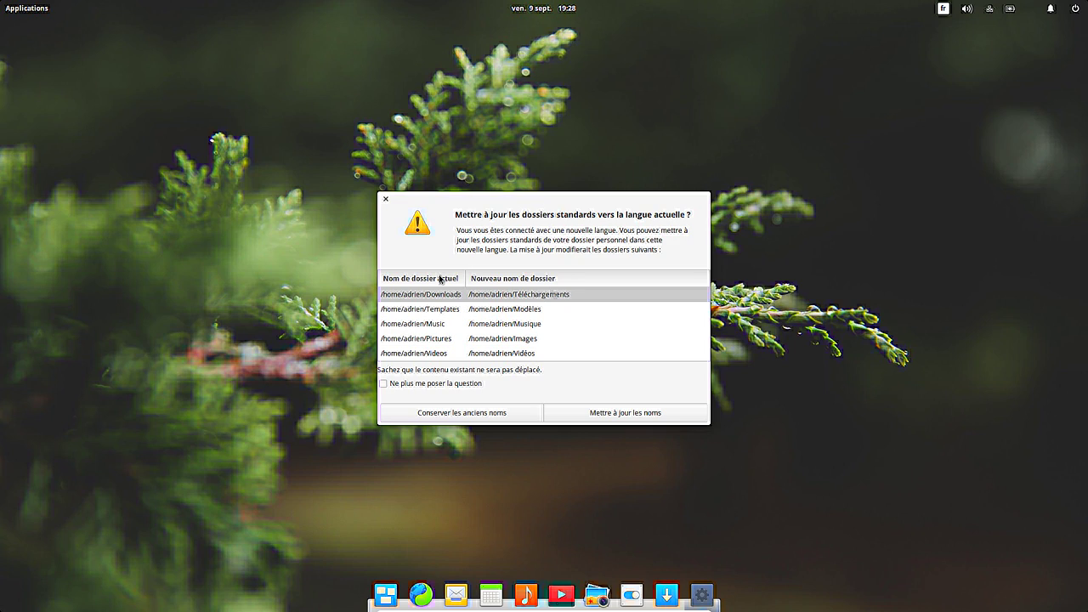
left_click(630, 413)
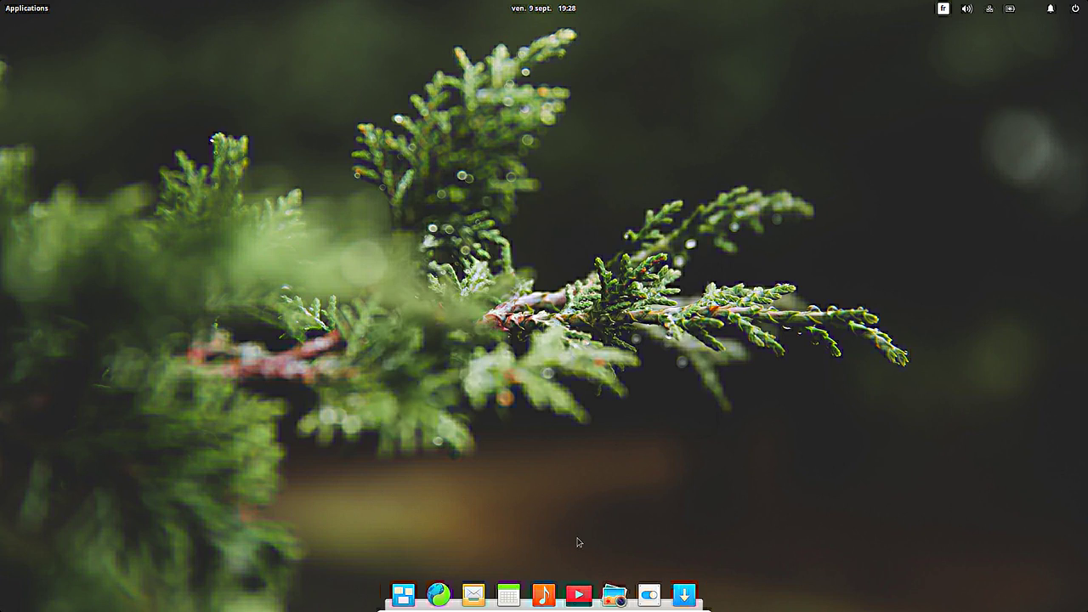
- Open Fichiers from the launcher's Outils Système category to view the renamed home folders, and close it
left_click(26, 7)
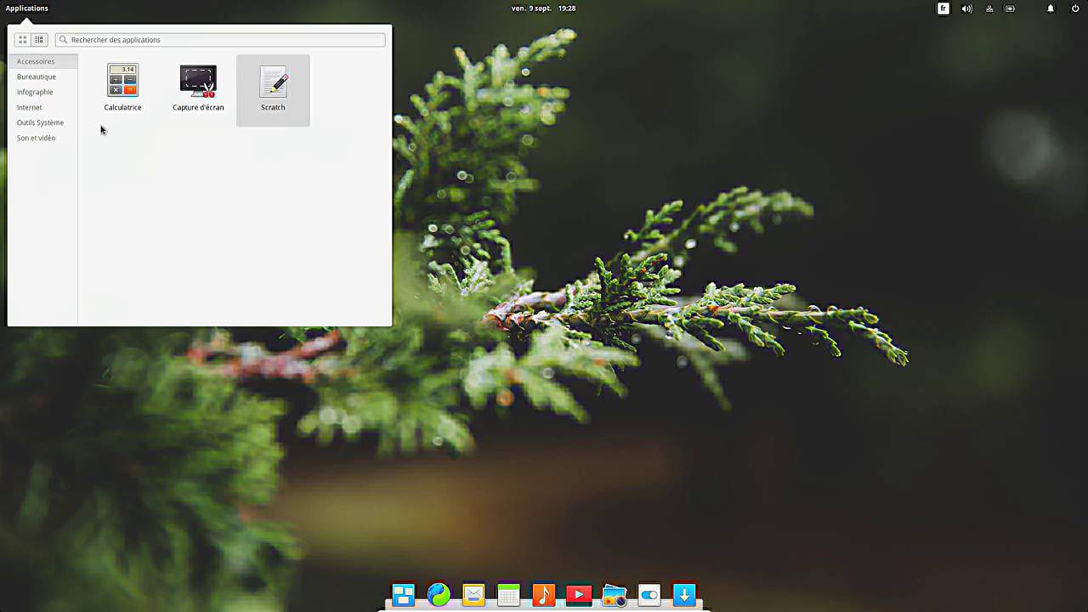
left_click(42, 138)
left_click(45, 120)
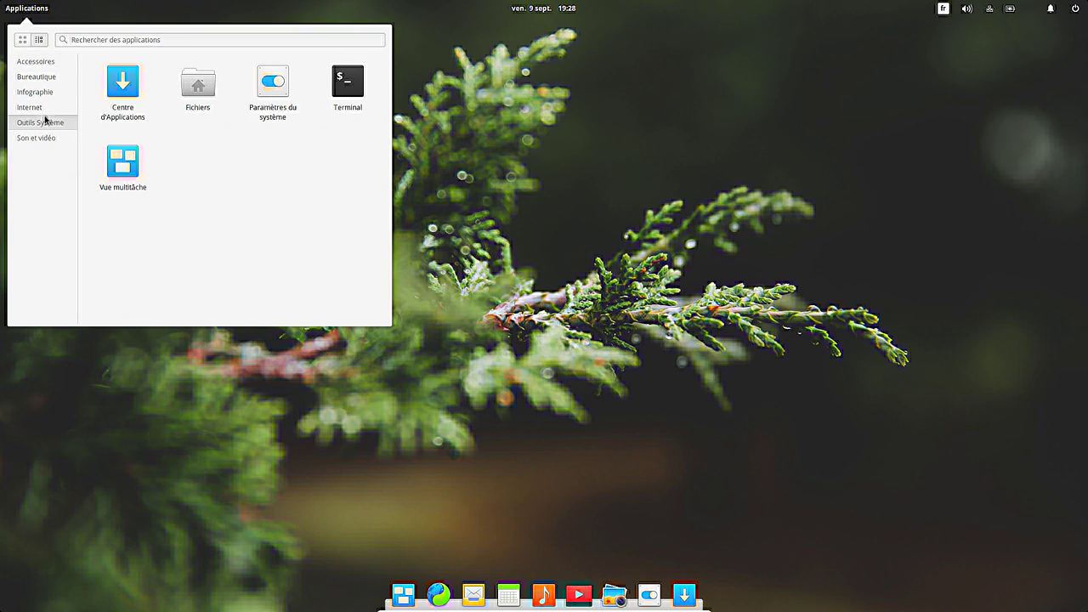
left_click(203, 89)
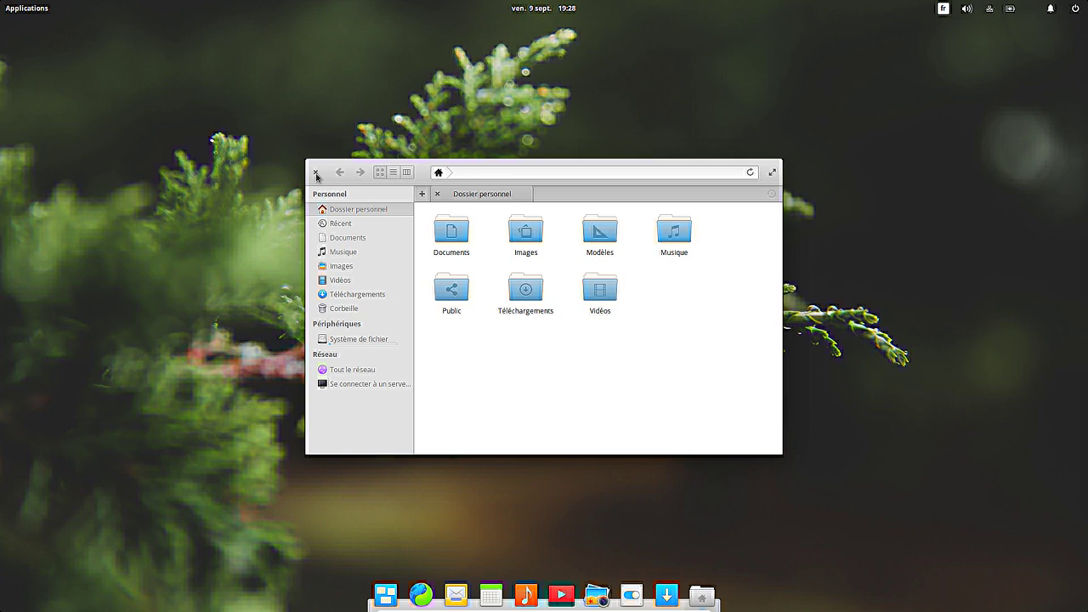
left_click(315, 175)
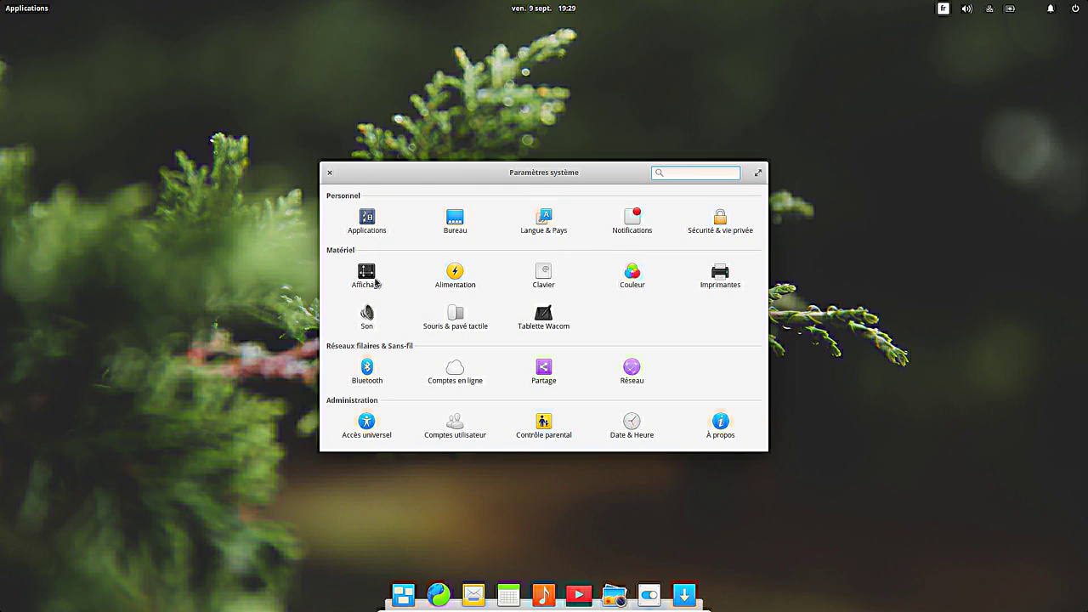
- View the Affichage and Imprimantes pages of the system settings, returning to the settings overview after each
left_click(374, 276)
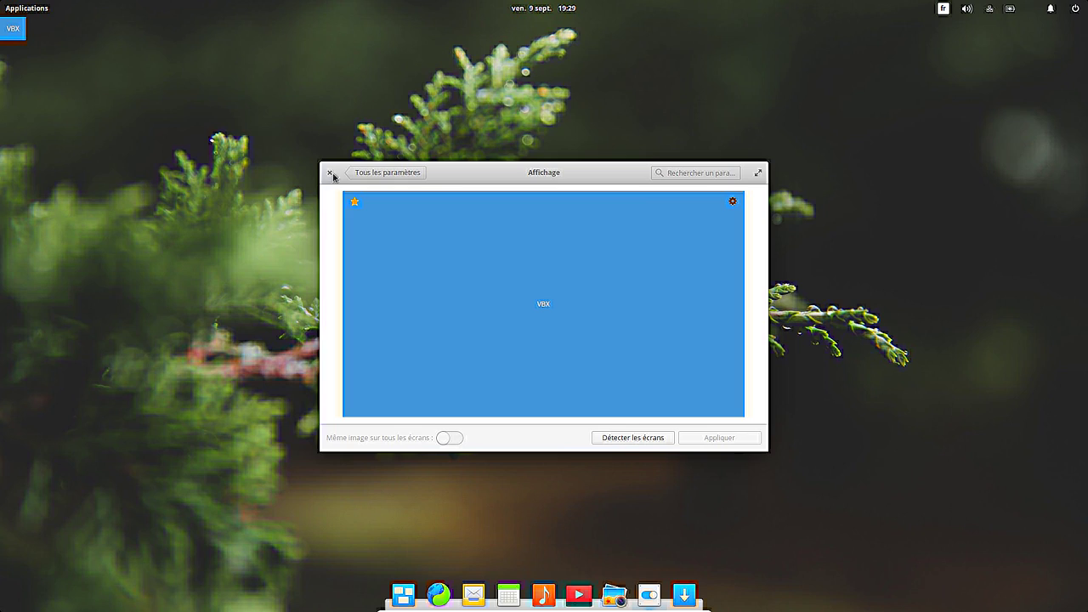
left_click(372, 174)
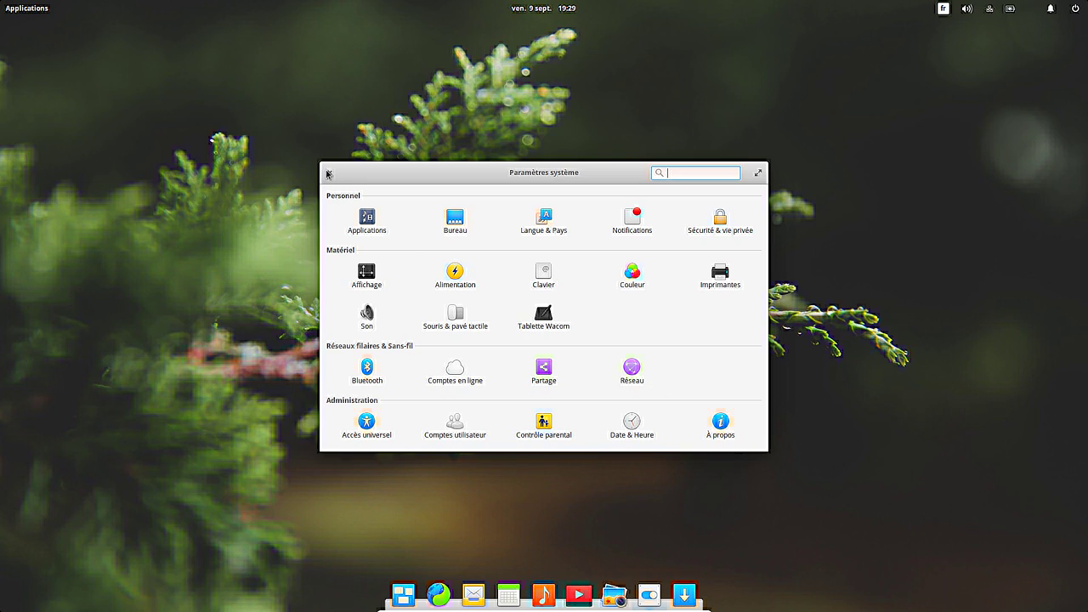
left_click(710, 270)
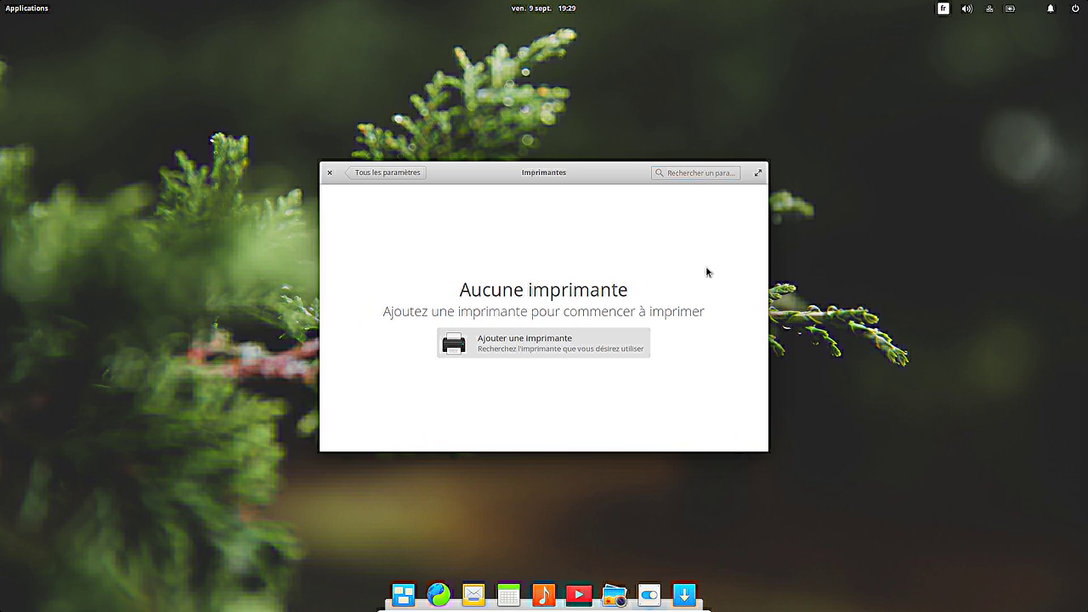
left_click(376, 173)
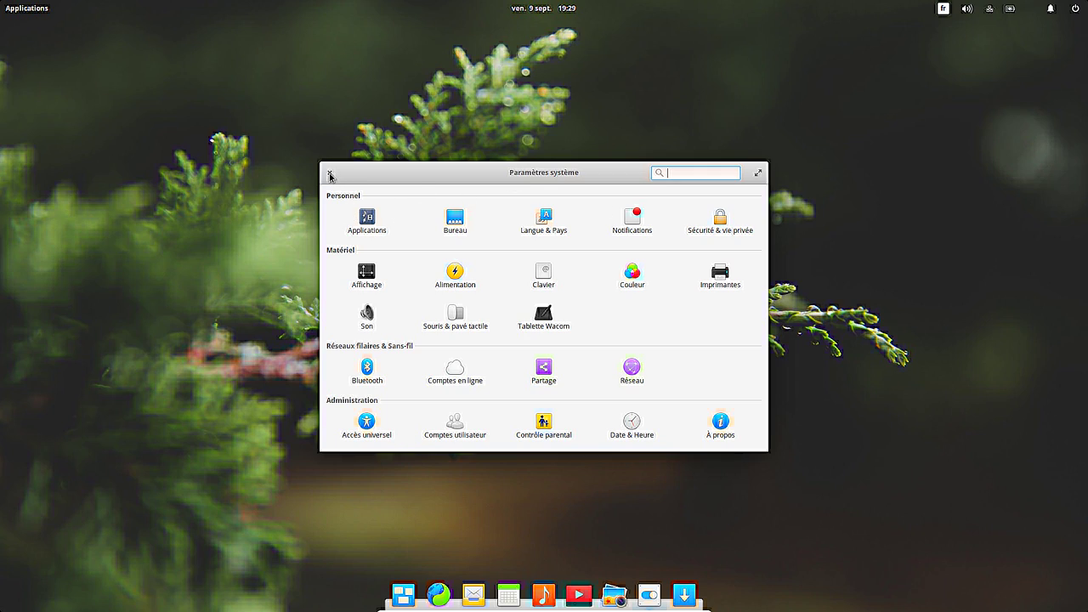
- Check for updates from the À propos system settings, view the update list, and close the opened windows
left_click(720, 422)
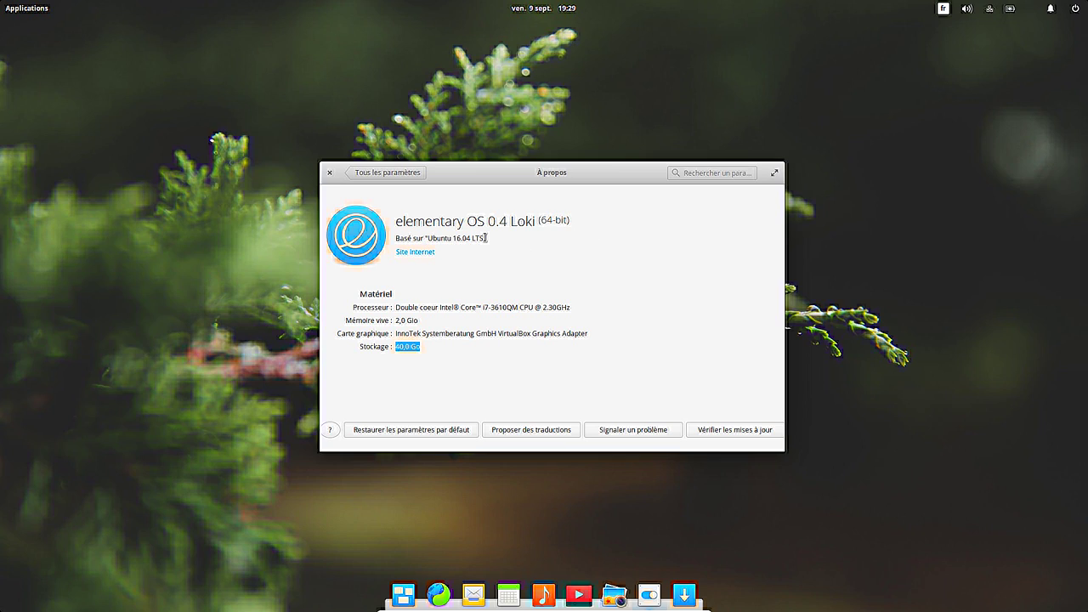
left_click(719, 430)
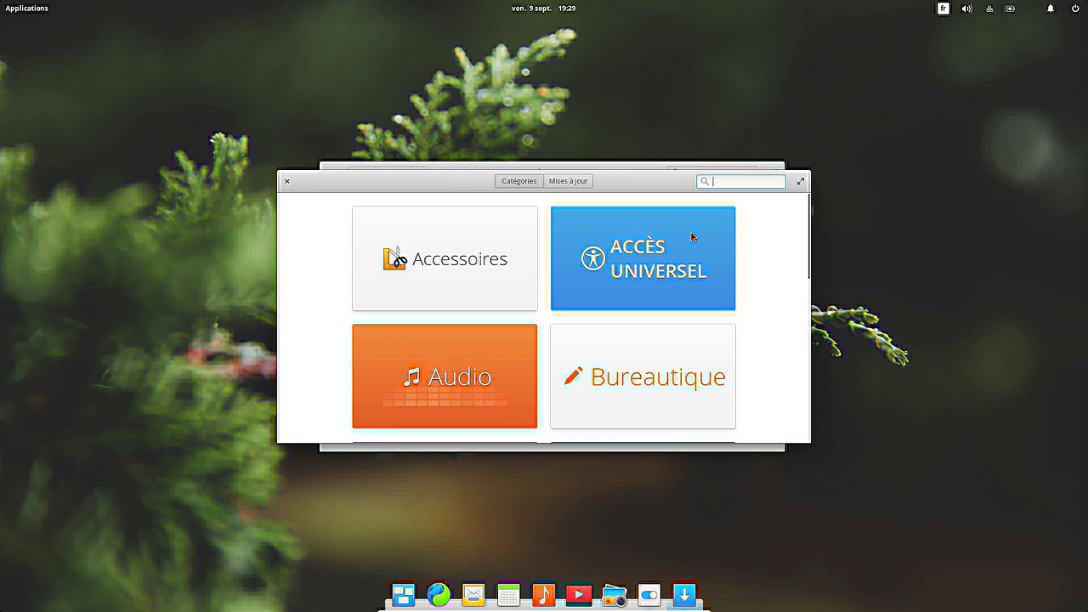
left_click(570, 183)
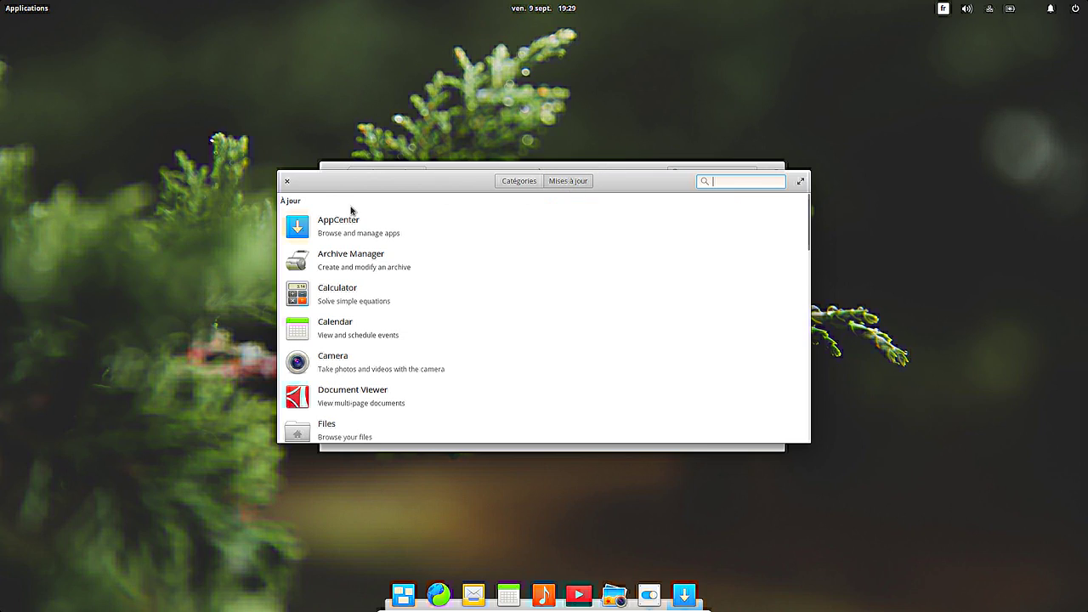
left_click(508, 182)
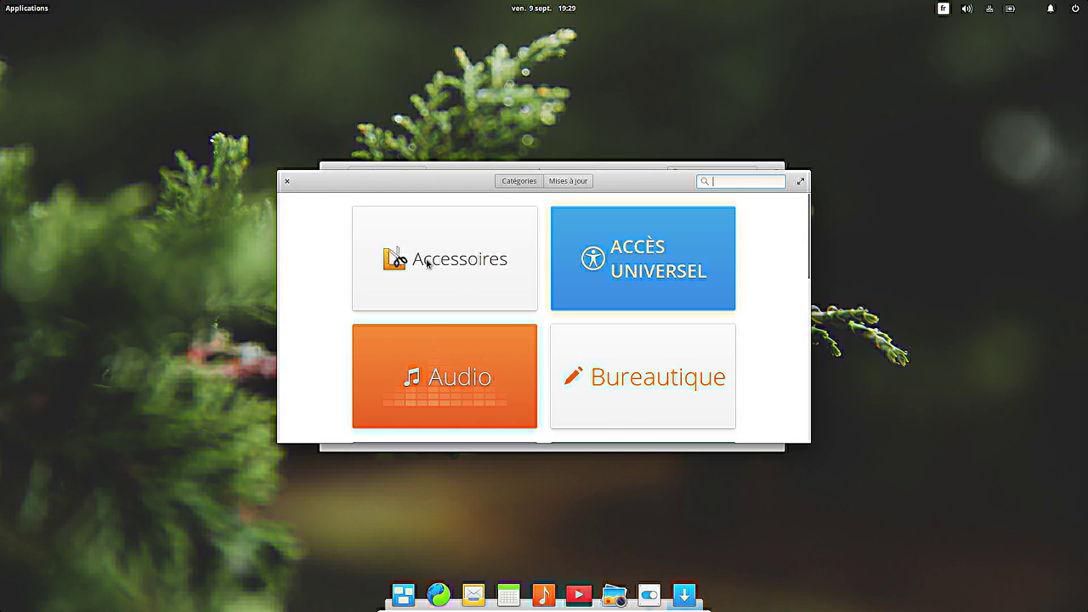
left_click(287, 182)
left_click(330, 172)
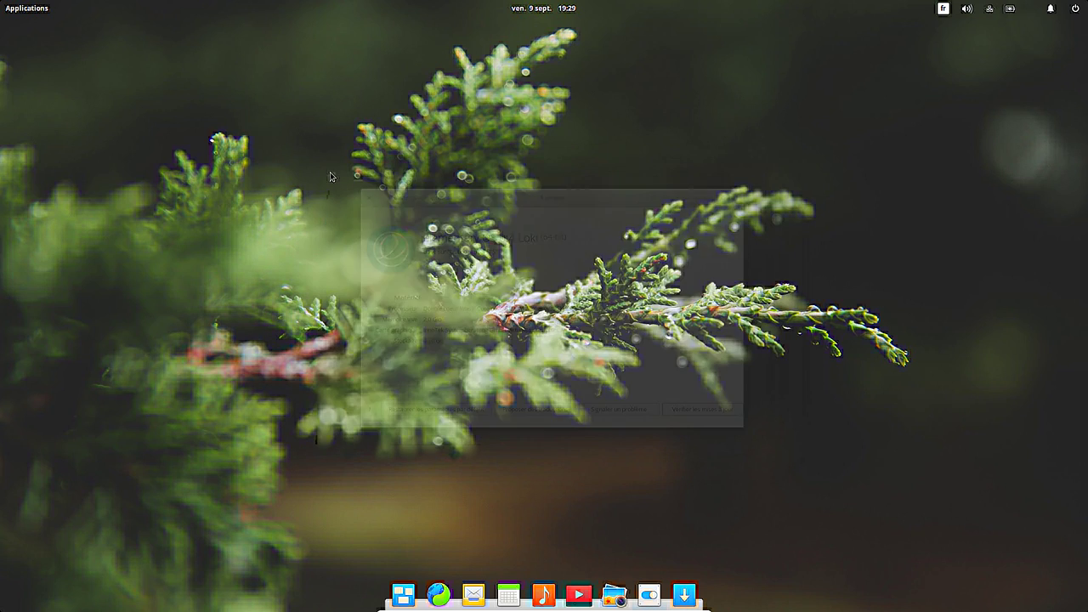
- Open the Bureautique category of the application center and find the LibreOffice entries
left_click(684, 595)
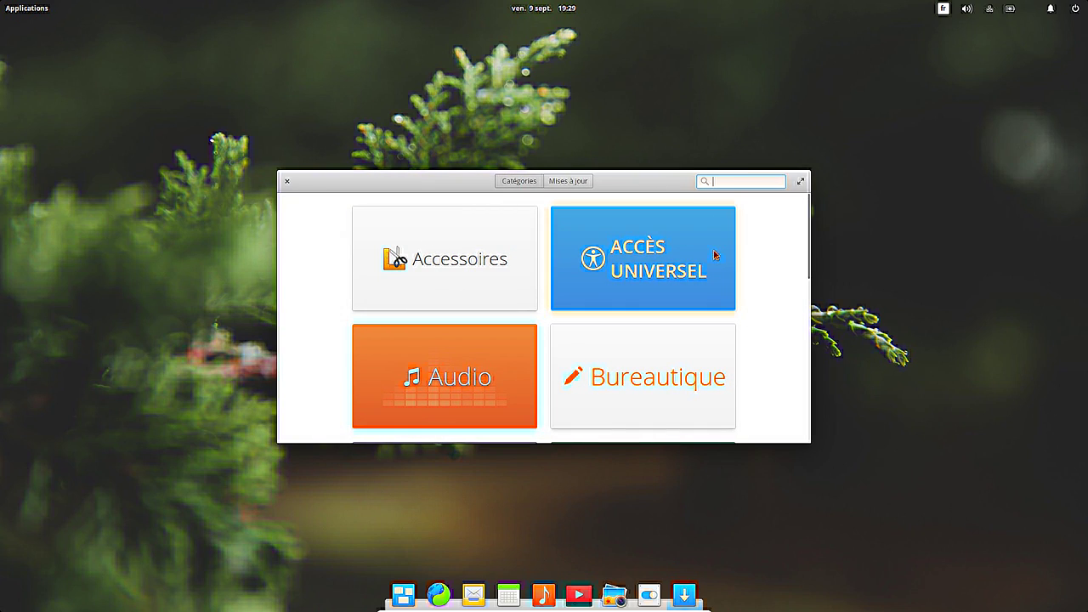
left_click(705, 411)
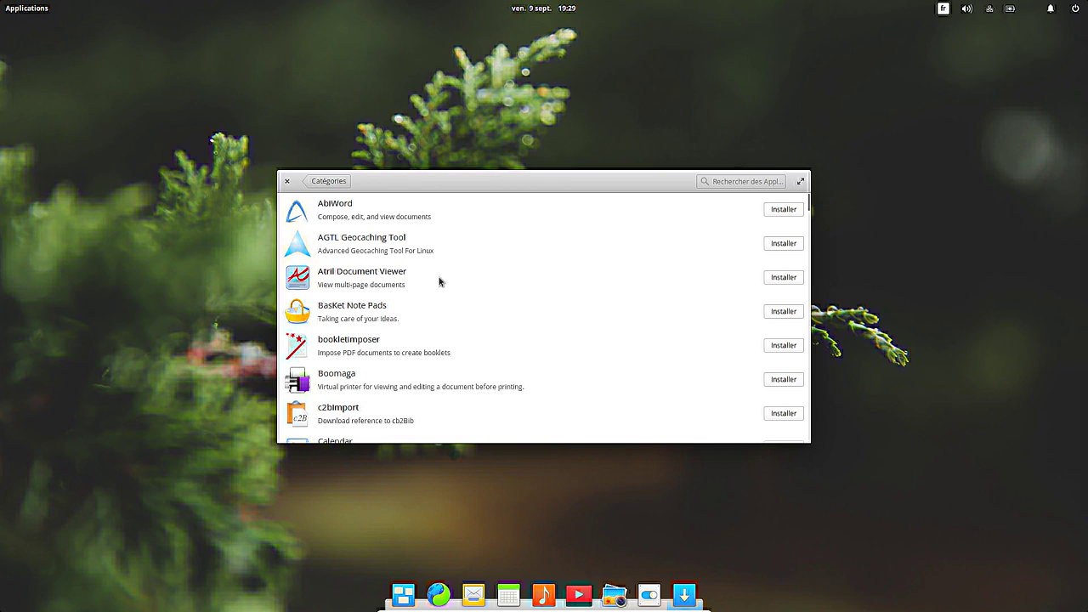
scroll(447, 286, "down", 10)
scroll(459, 290, "down", 10)
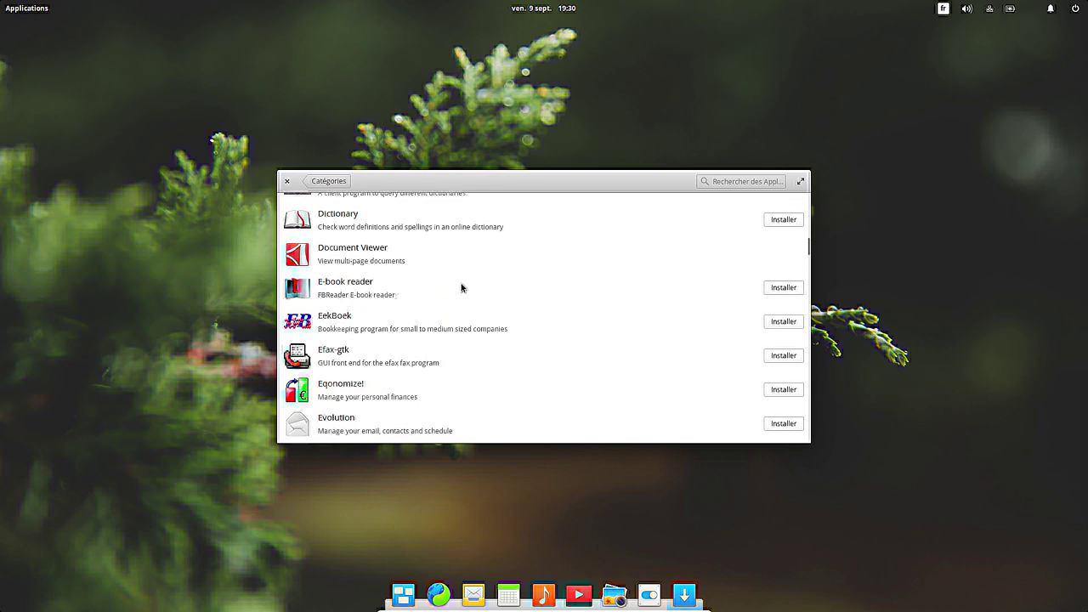
scroll(464, 288, "down", 10)
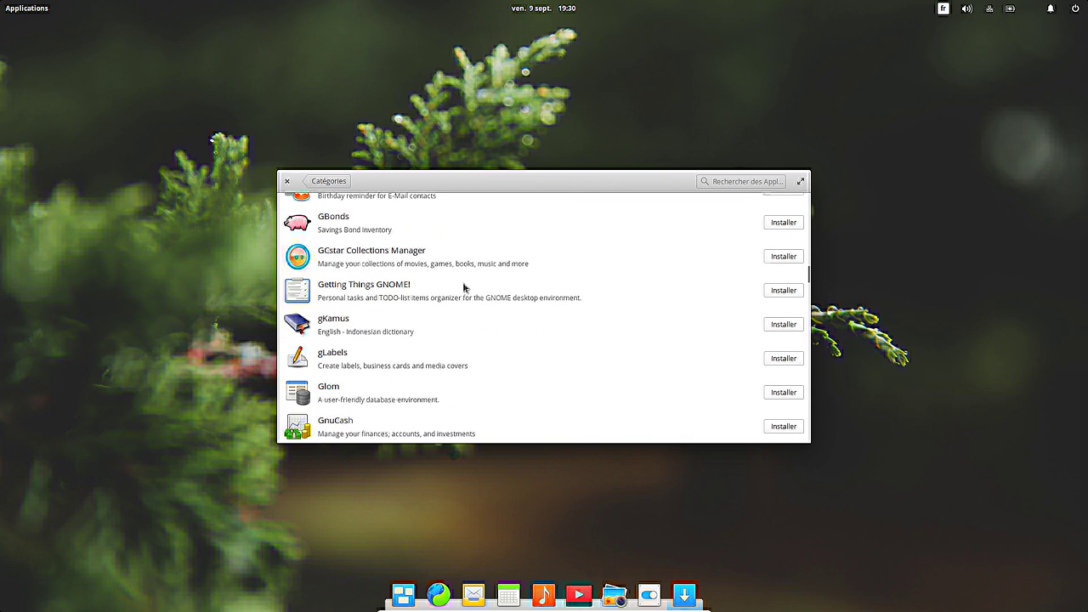
scroll(465, 287, "down", 6)
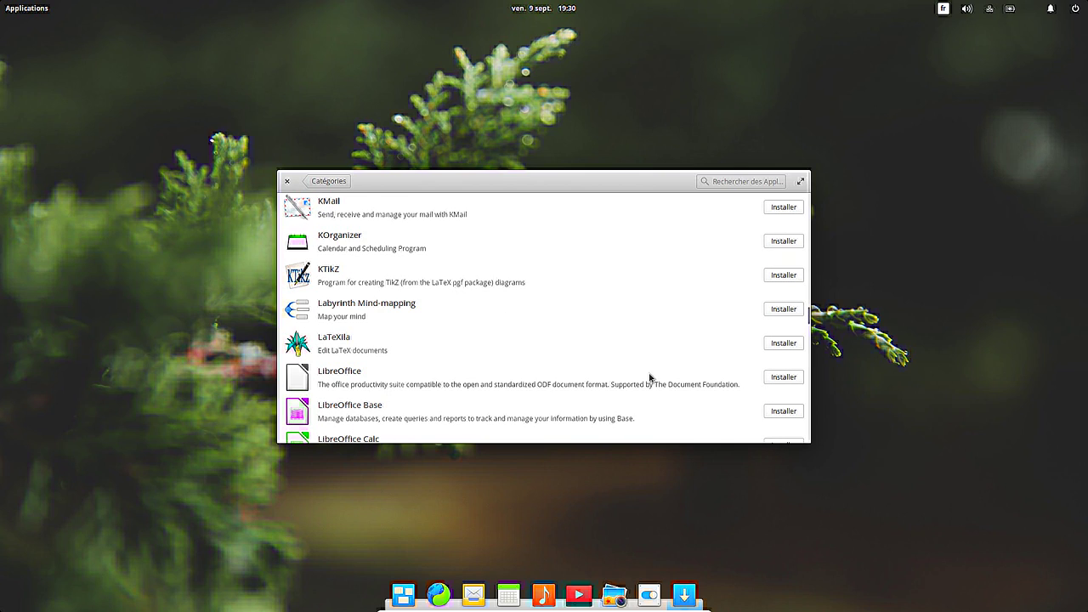
scroll(652, 375, "down", 4)
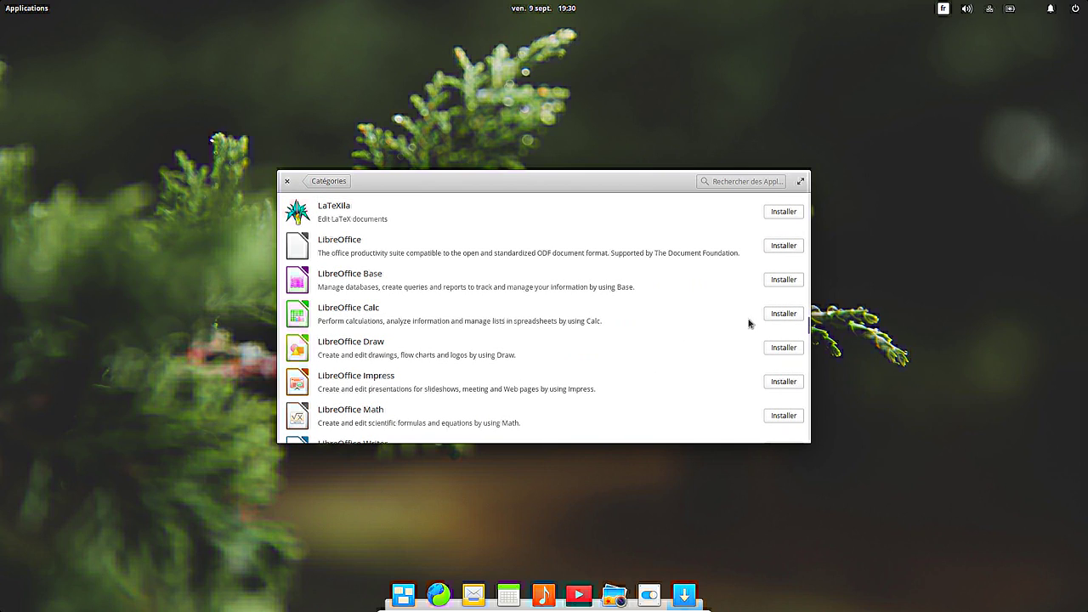
- Start installing LibreOffice Calc, LibreOffice Impress and LibreOffice Writer, authenticating with the account password
left_click(787, 316)
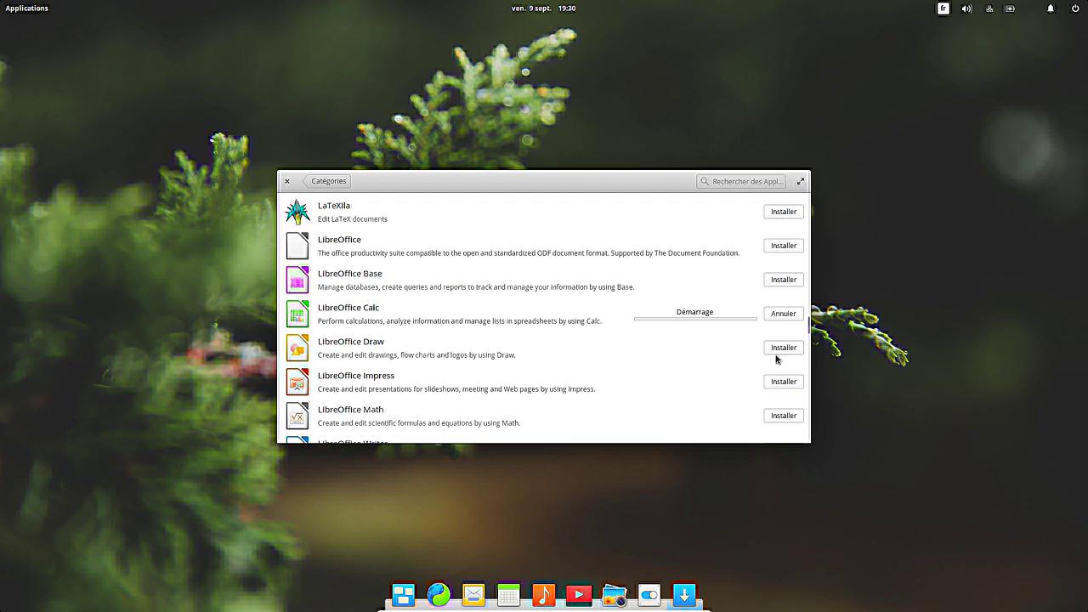
type("•••")
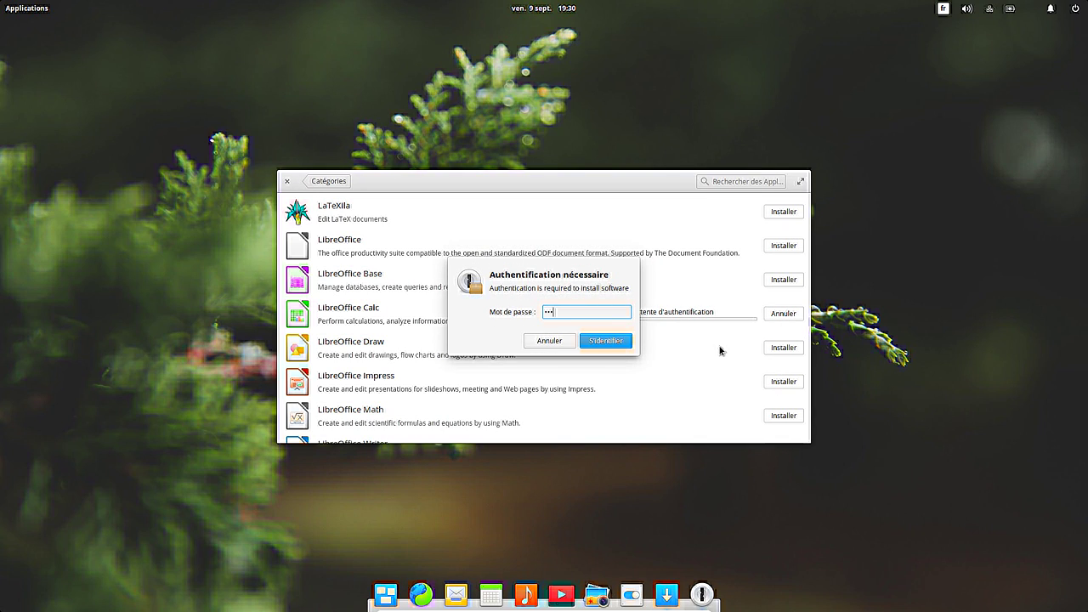
type("•••••")
key("Return")
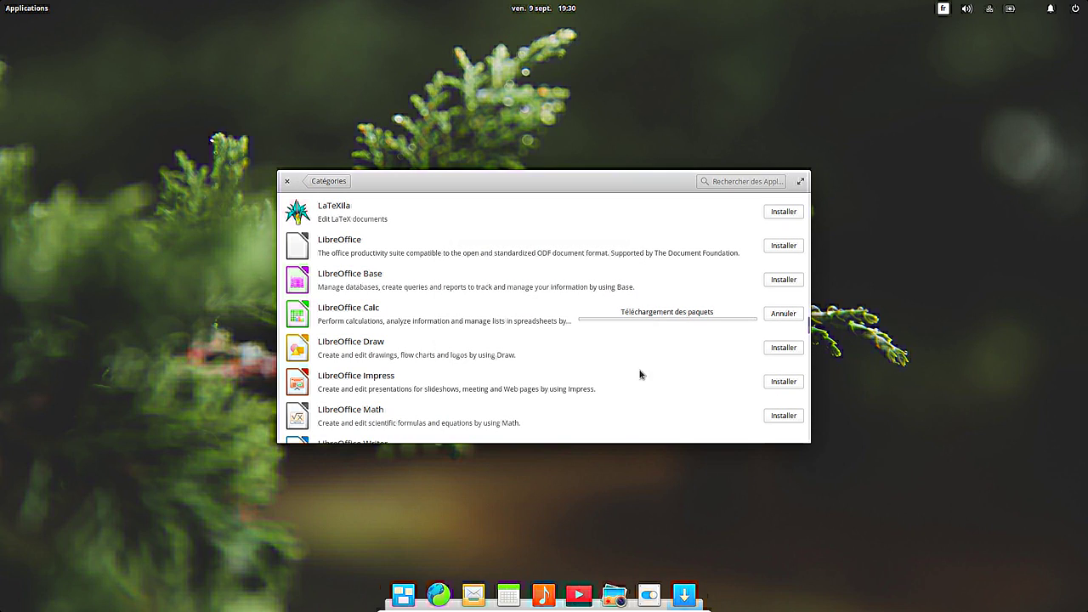
left_click(780, 382)
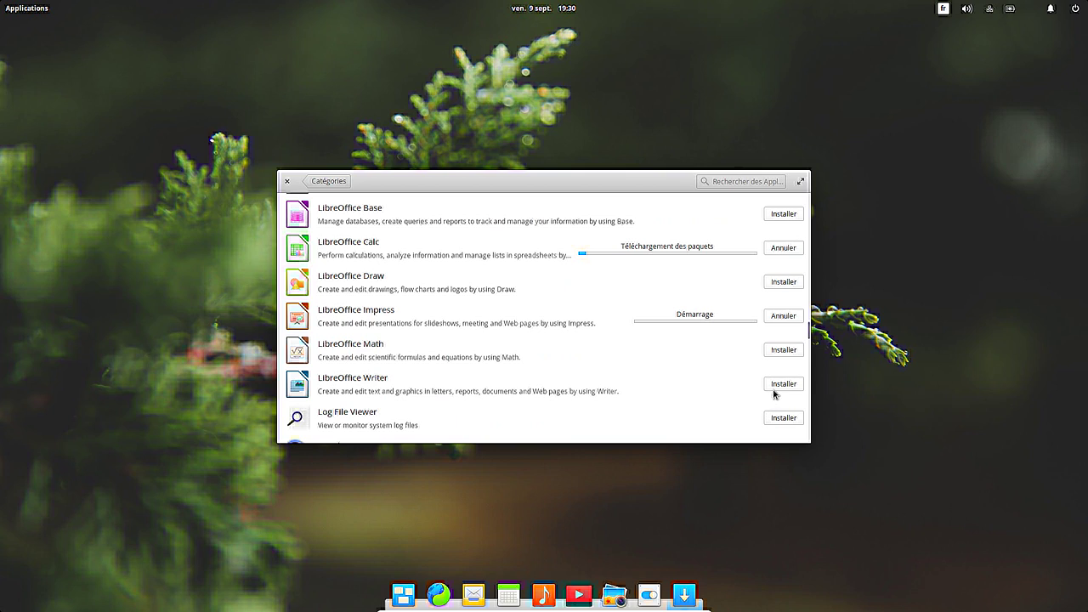
left_click(782, 385)
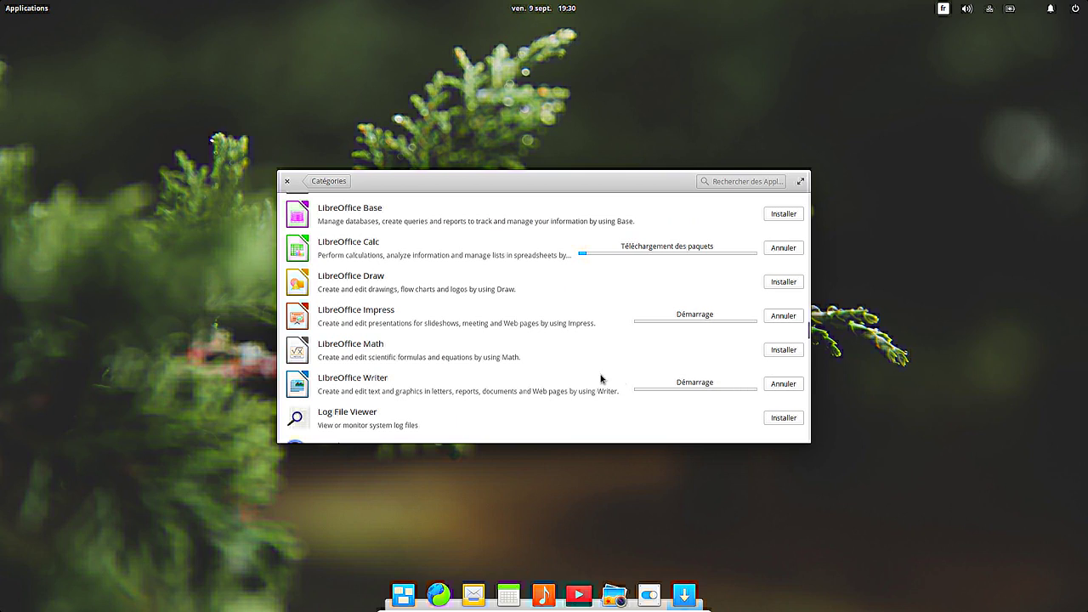
- Maximize the application center to browse the rest of the Bureautique list, and return to the category overview
left_click(800, 183)
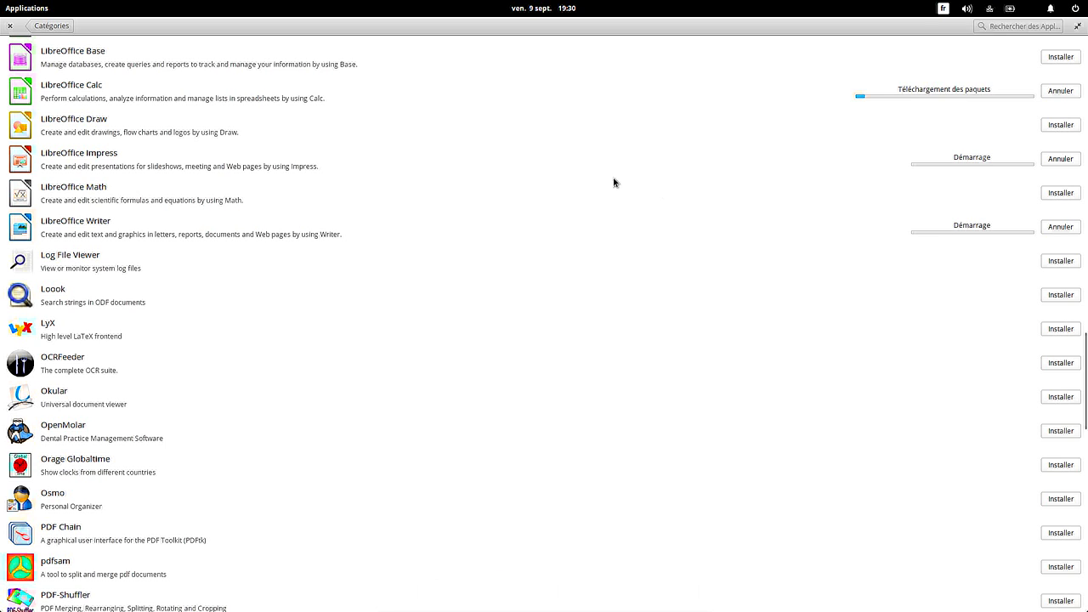
scroll(272, 161, "down", 1)
scroll(270, 166, "down", 15)
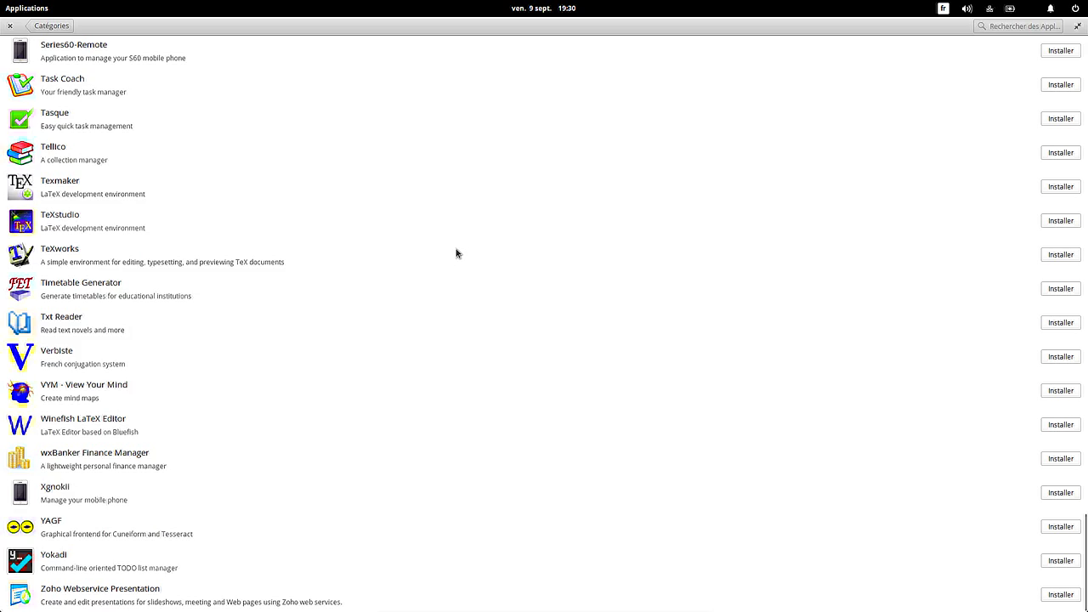
scroll(442, 238, "up", 10)
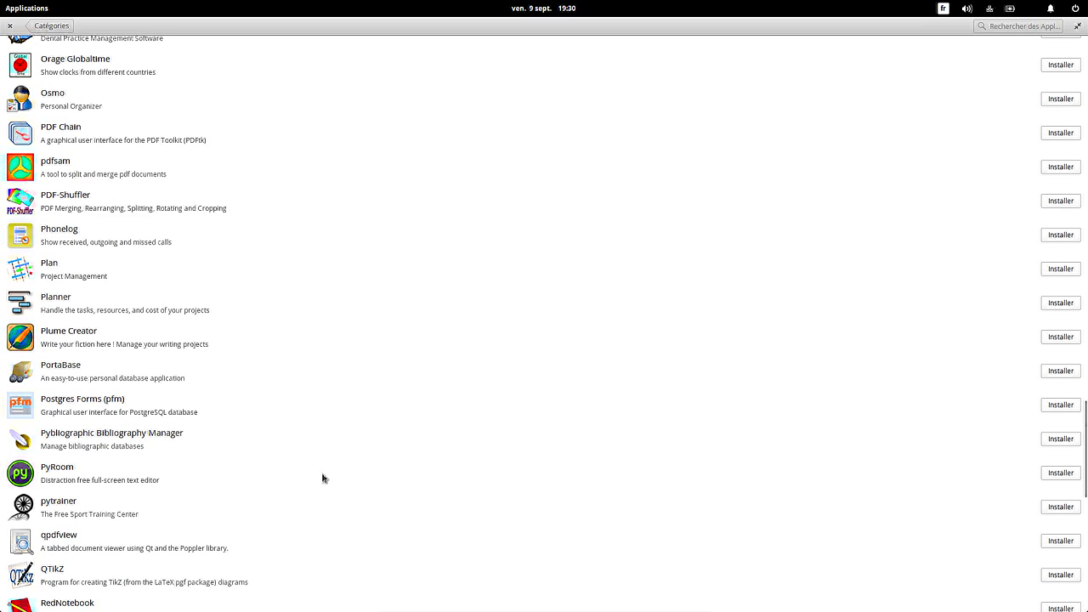
left_click(56, 26)
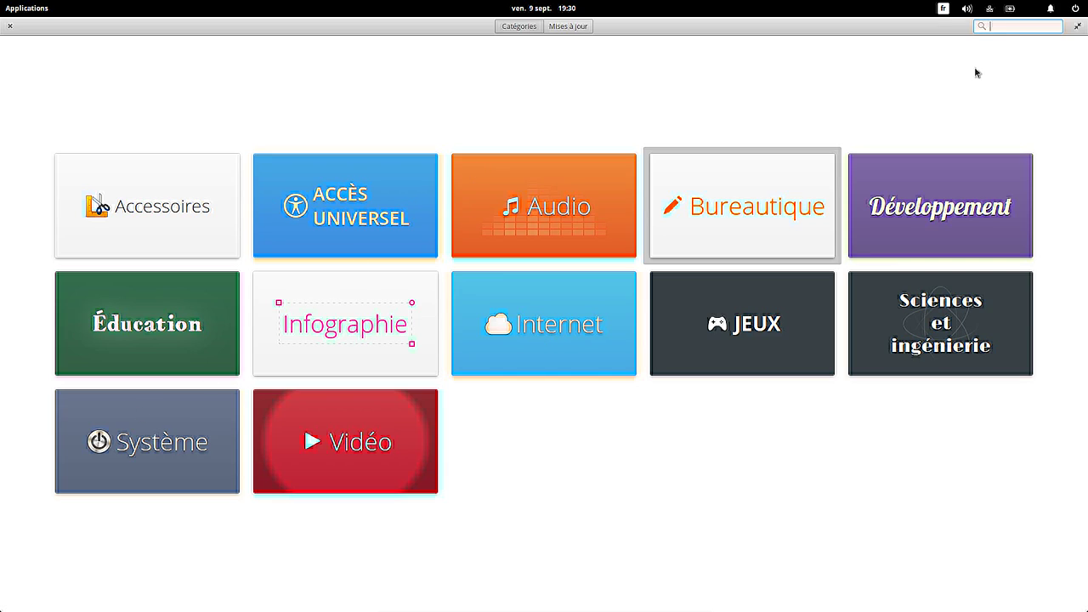
- Restore and enlarge the application center window, search the catalogue for "apache", and clear the search
left_click(1078, 26)
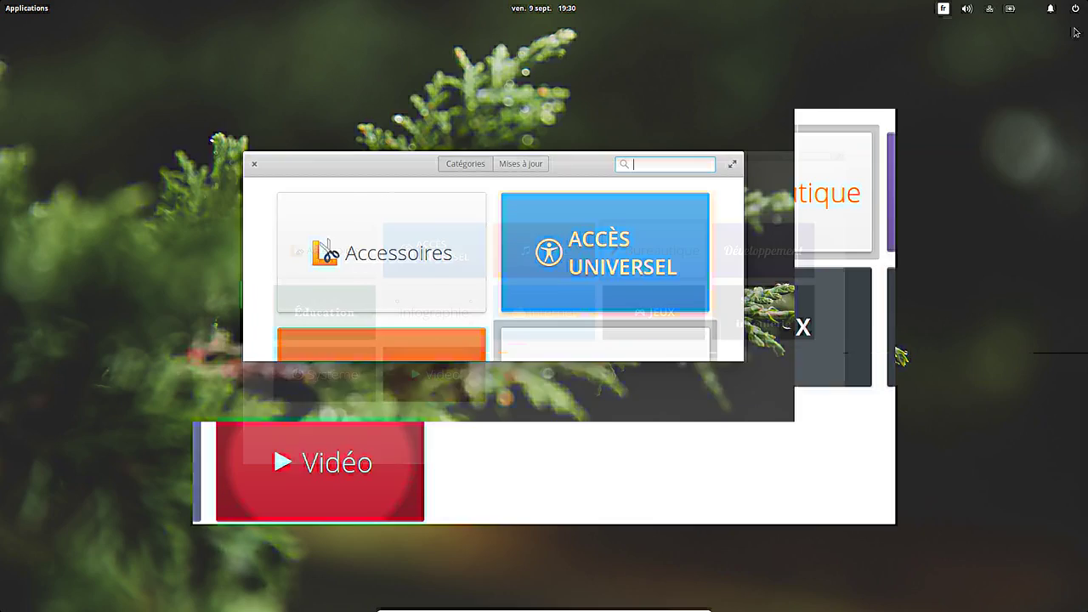
left_click_drag(268, 176, 100, 51)
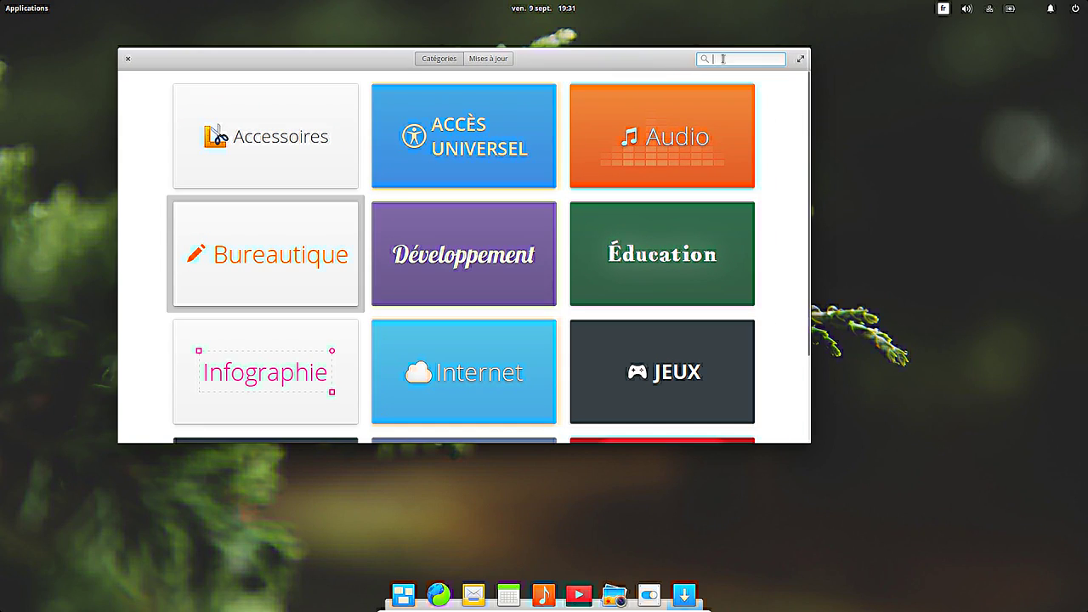
type("ap")
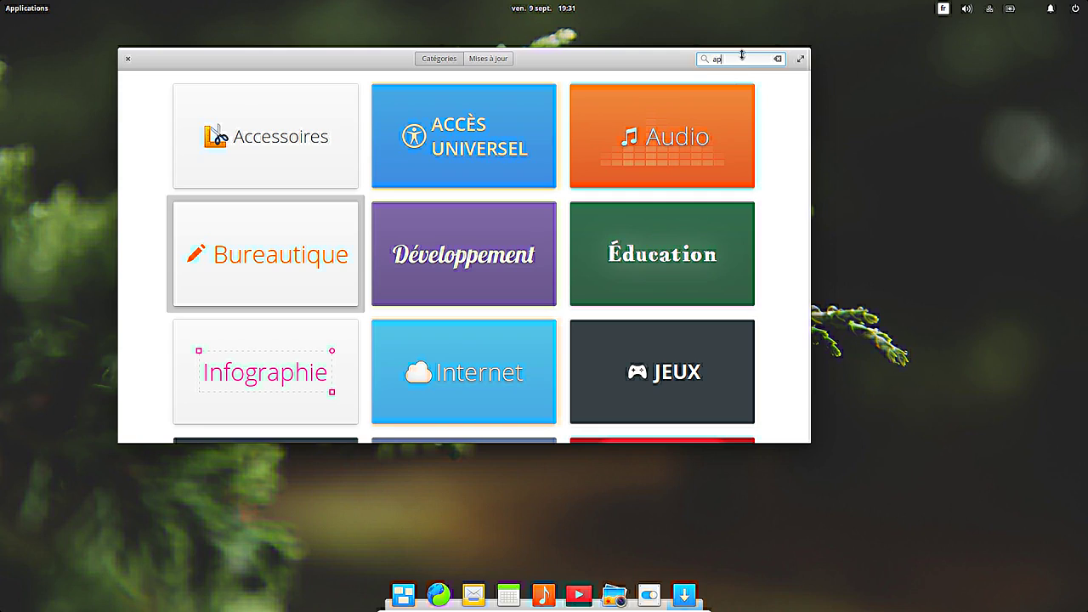
type("ache")
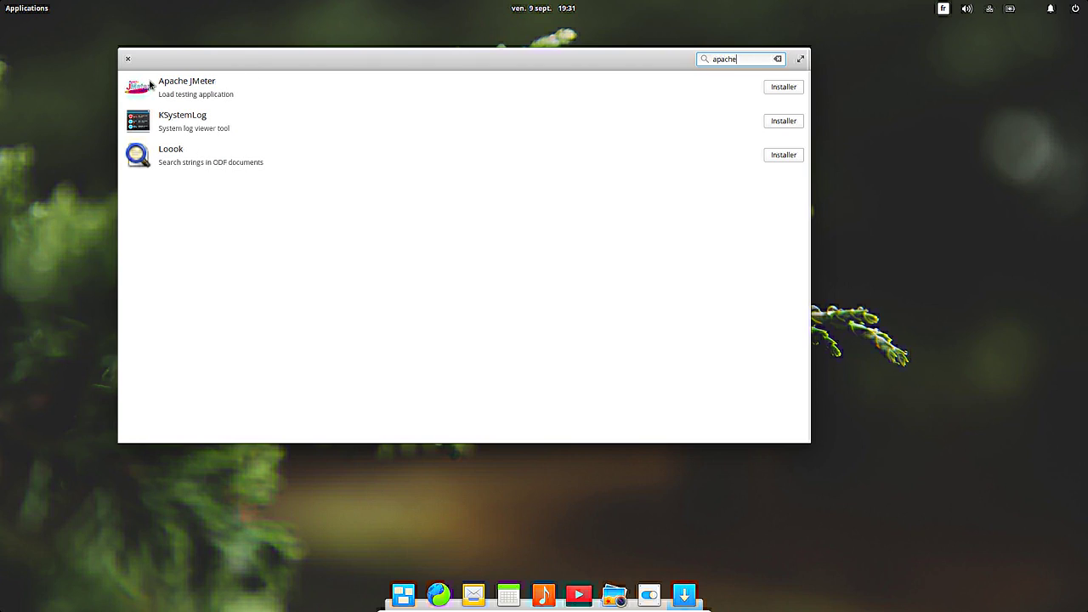
key("ctrl+a")
key("BackSpace")
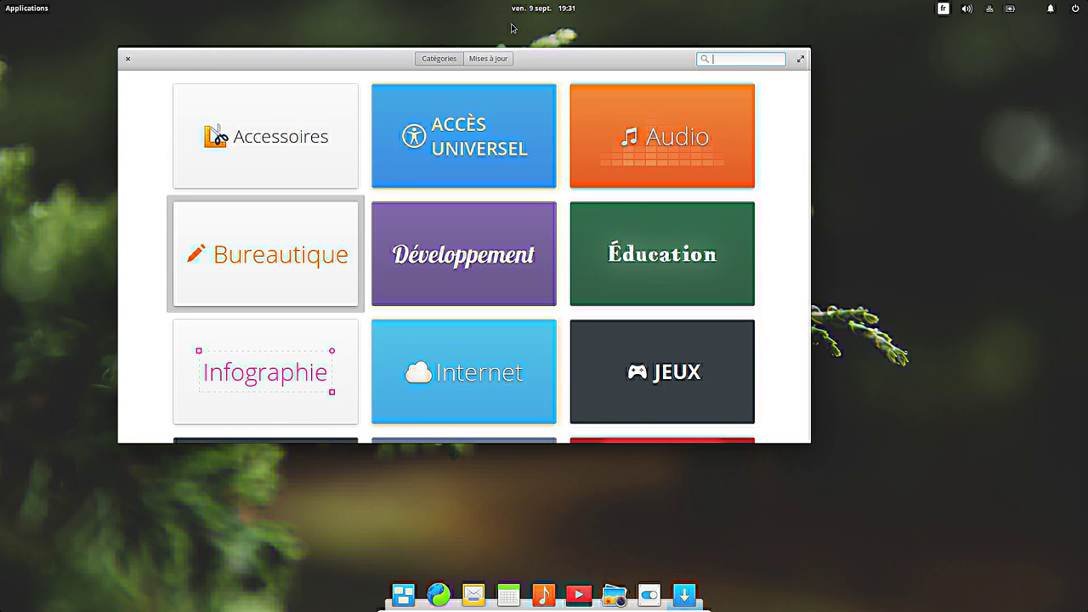
- Search the application center for "mate-system" and install MATE System Monitor
type("ma")
type("te-system")
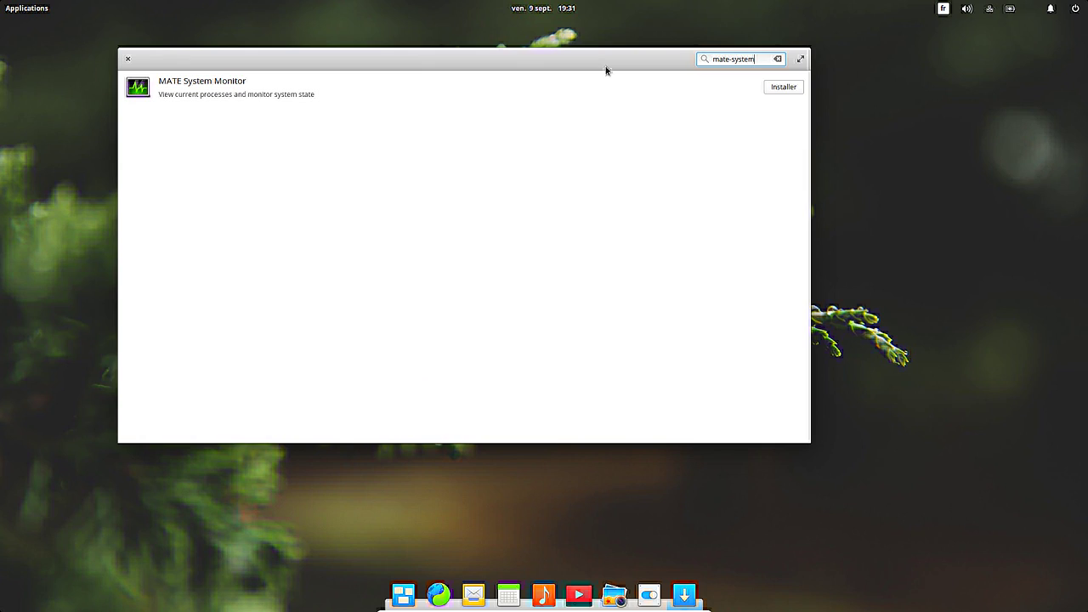
left_click(787, 89)
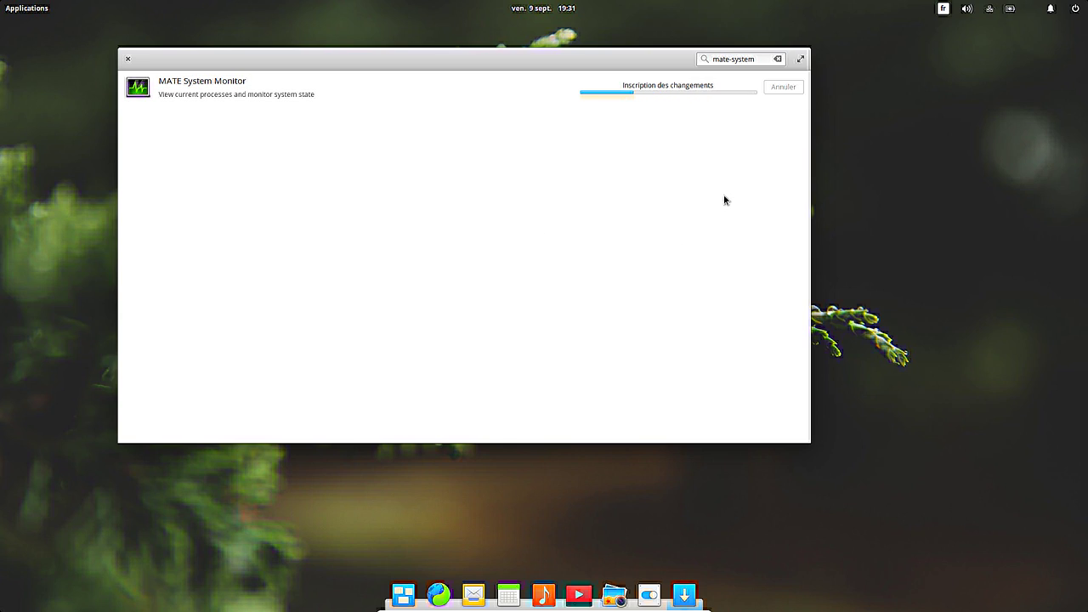
- Launch LibreOffice Writer from the Bureautique category of the applications launcher and maximize its window
left_click(19, 8)
left_click(43, 78)
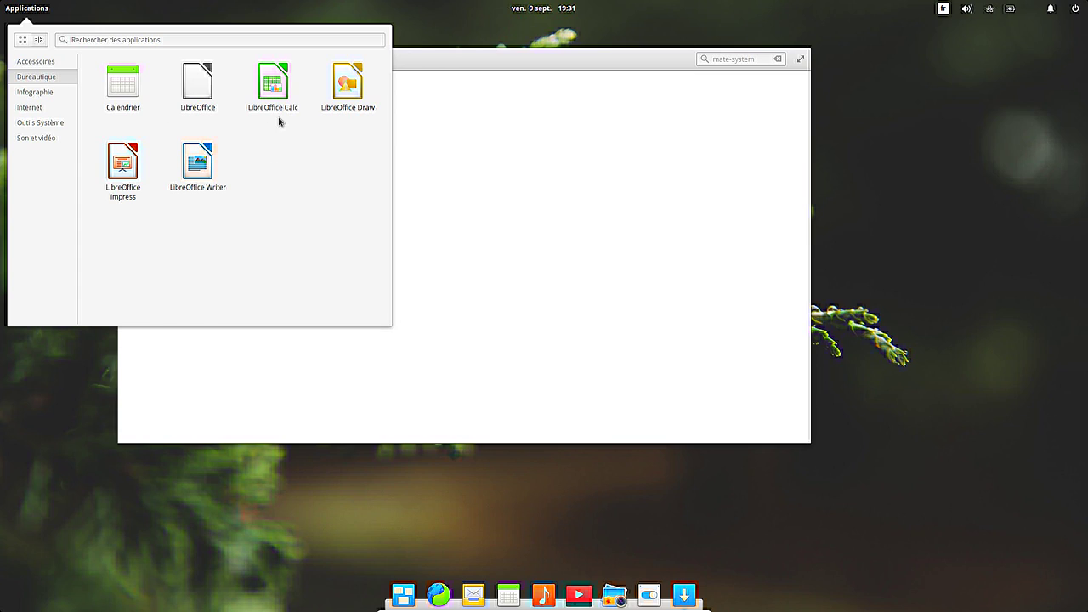
left_click(204, 162)
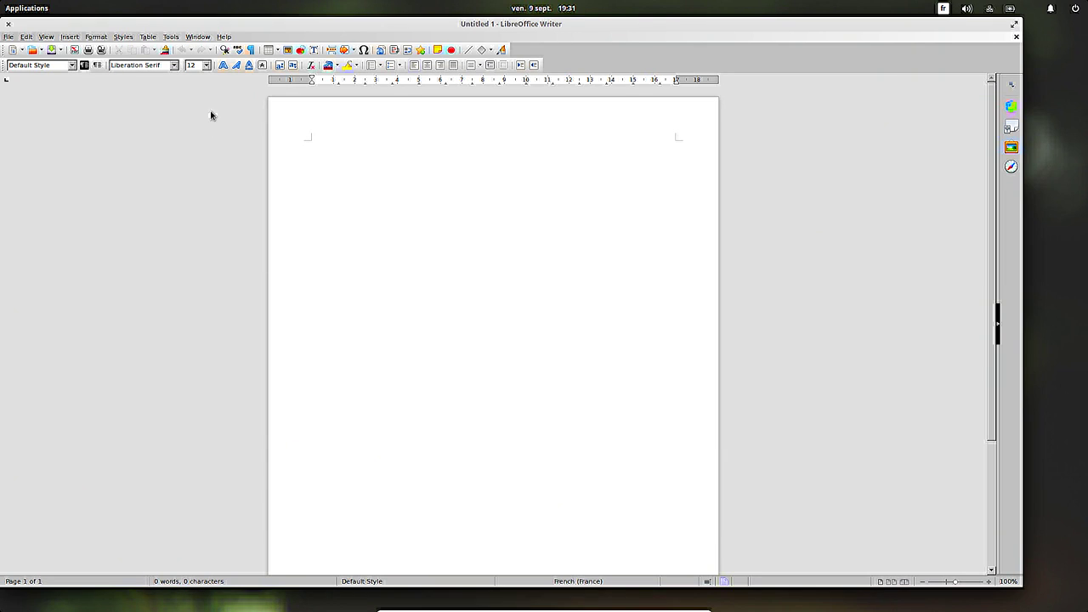
left_click(1015, 28)
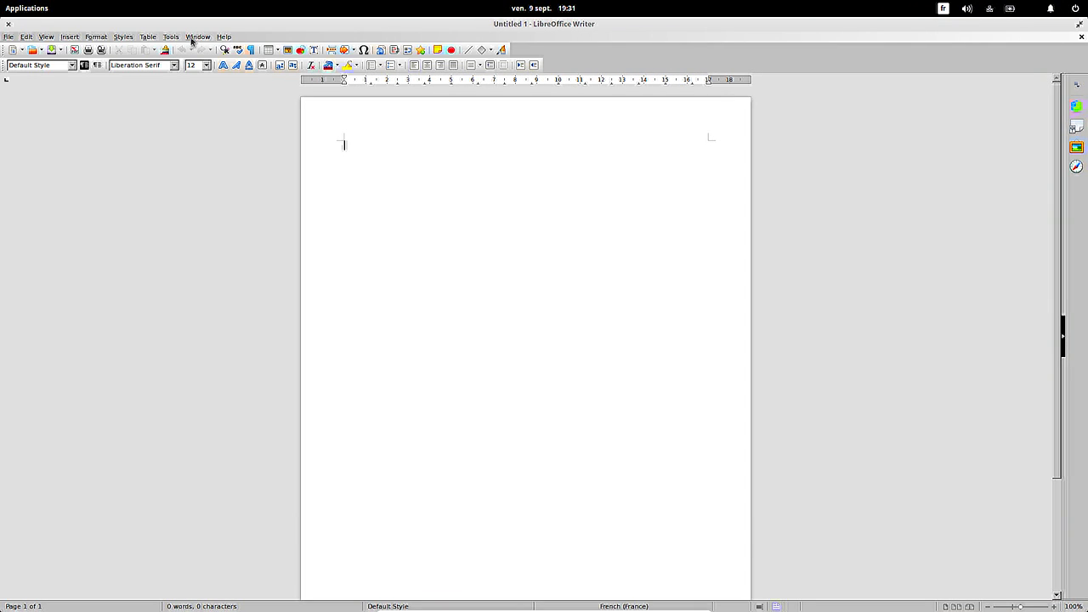
- Check the language of Writer's File and Help commands, restore the window size, and close Writer
left_click(12, 39)
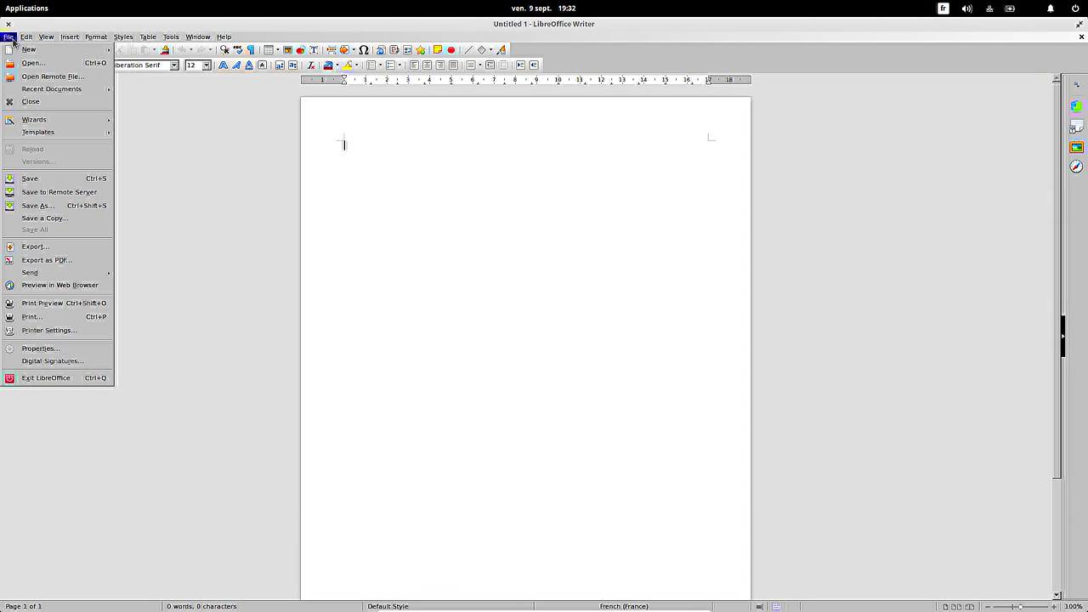
left_click(223, 37)
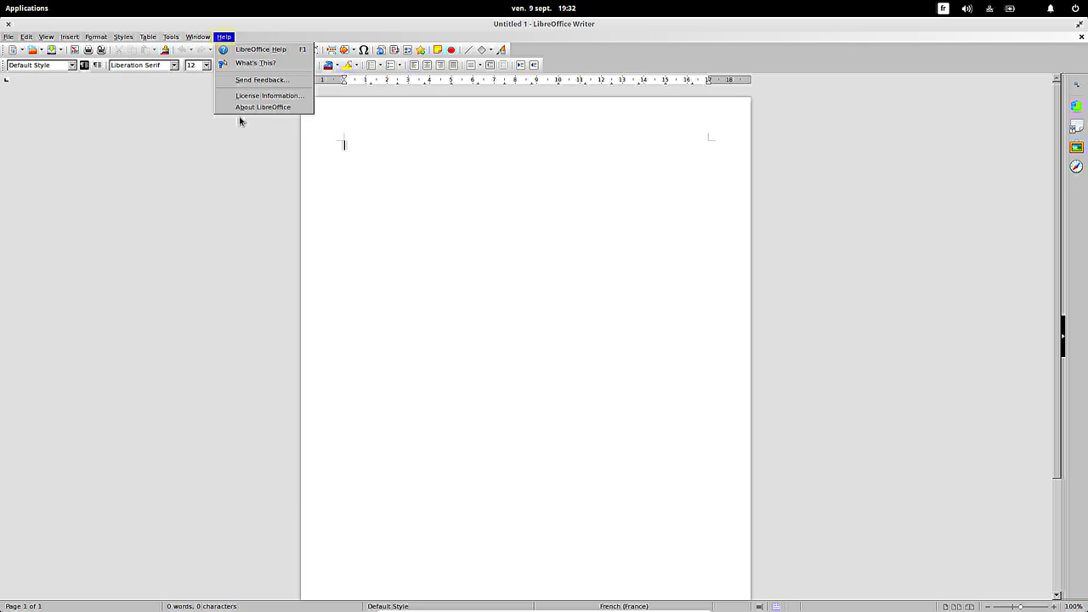
left_click(1080, 29)
left_click(1081, 28)
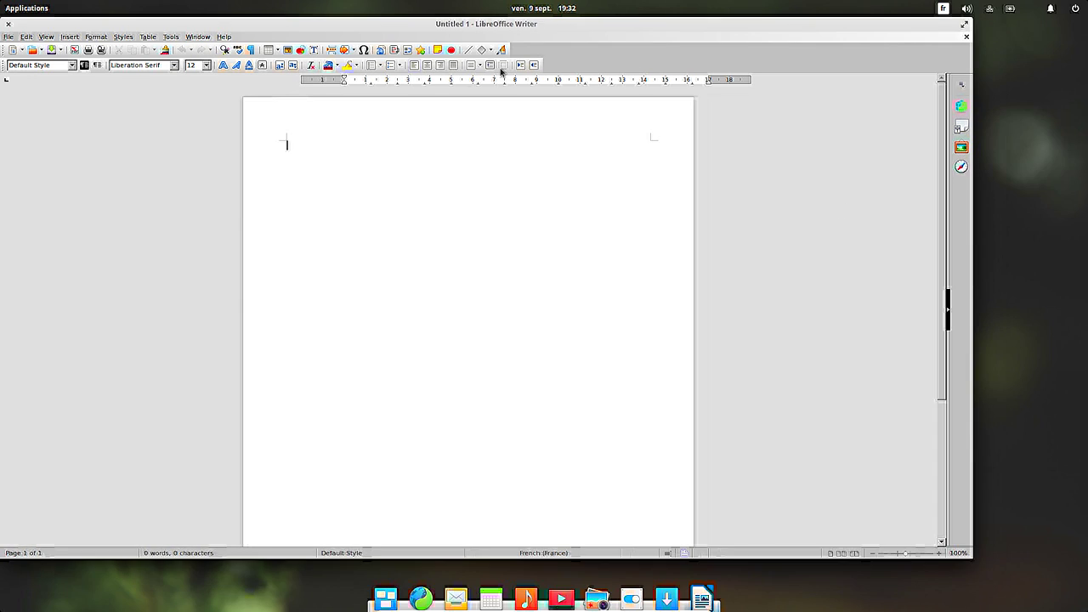
left_click(10, 40)
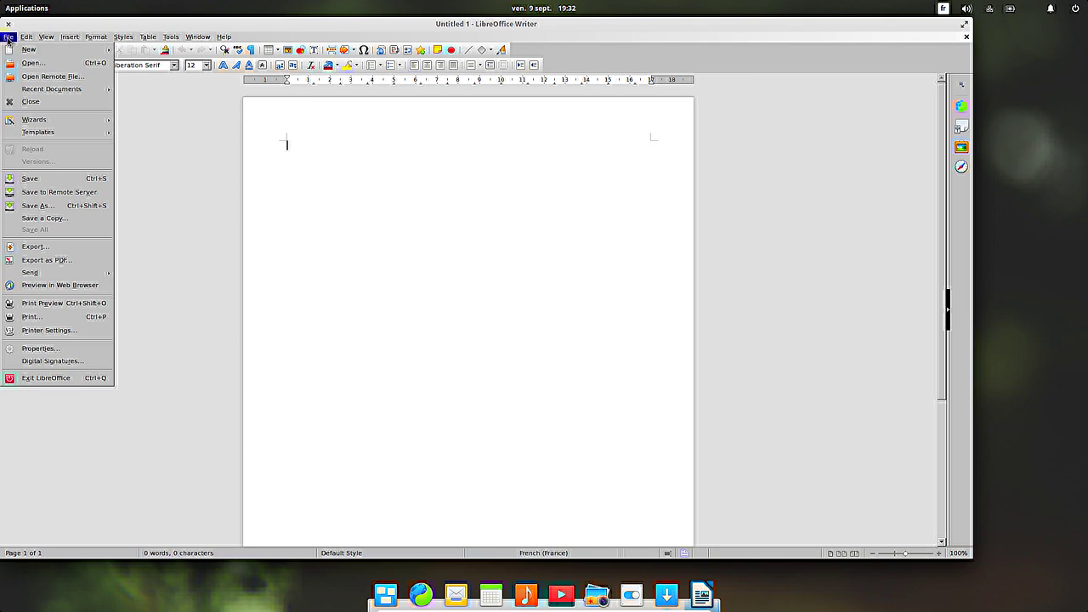
left_click(9, 36)
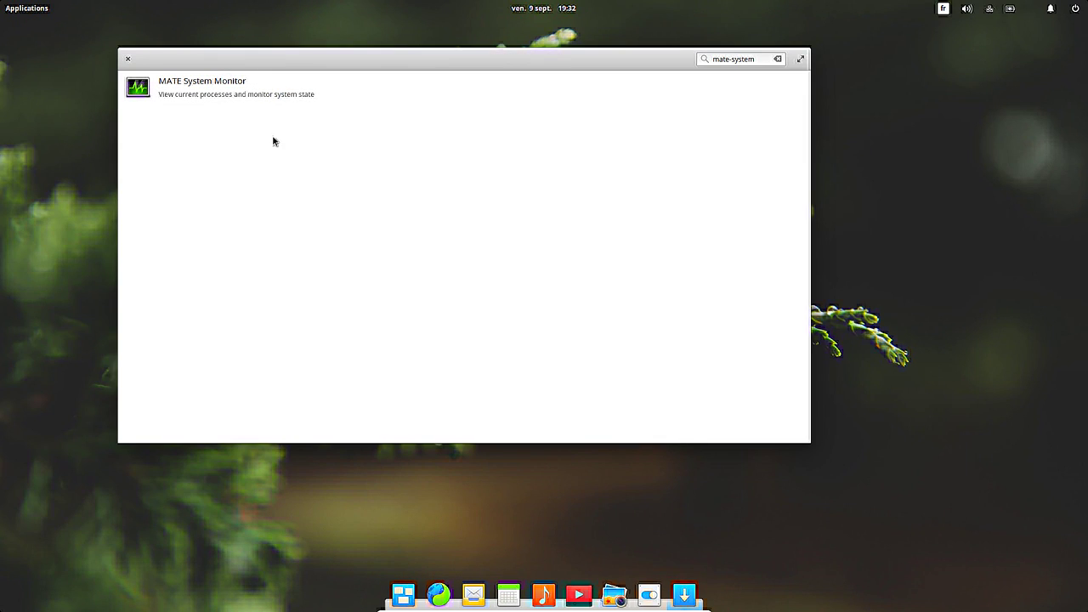
- Close the application center and search the applications launcher for "mate" and "sys"
left_click(128, 58)
left_click(26, 5)
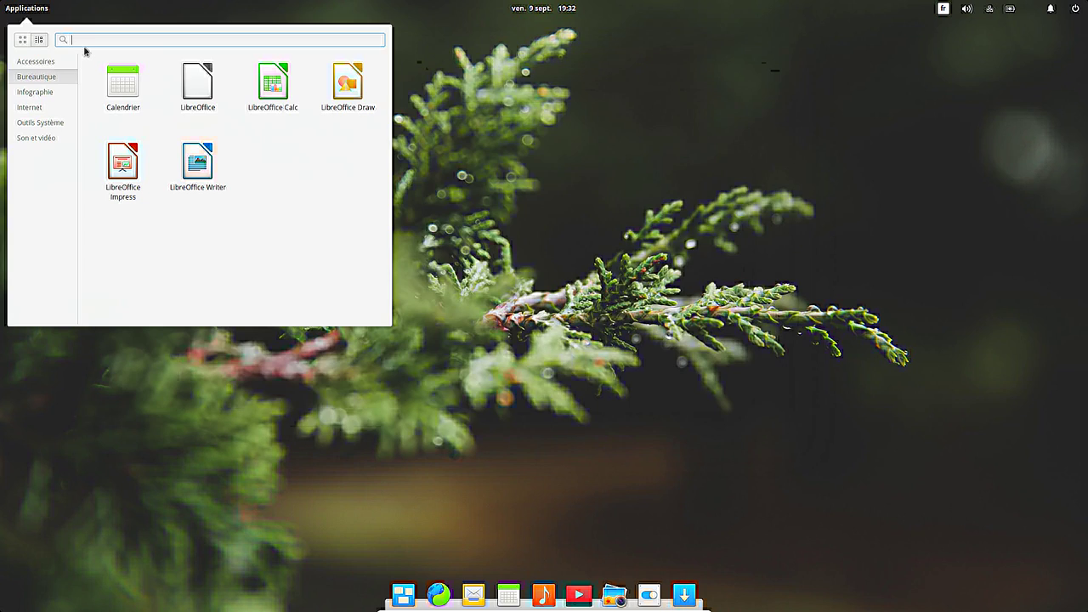
type("mate")
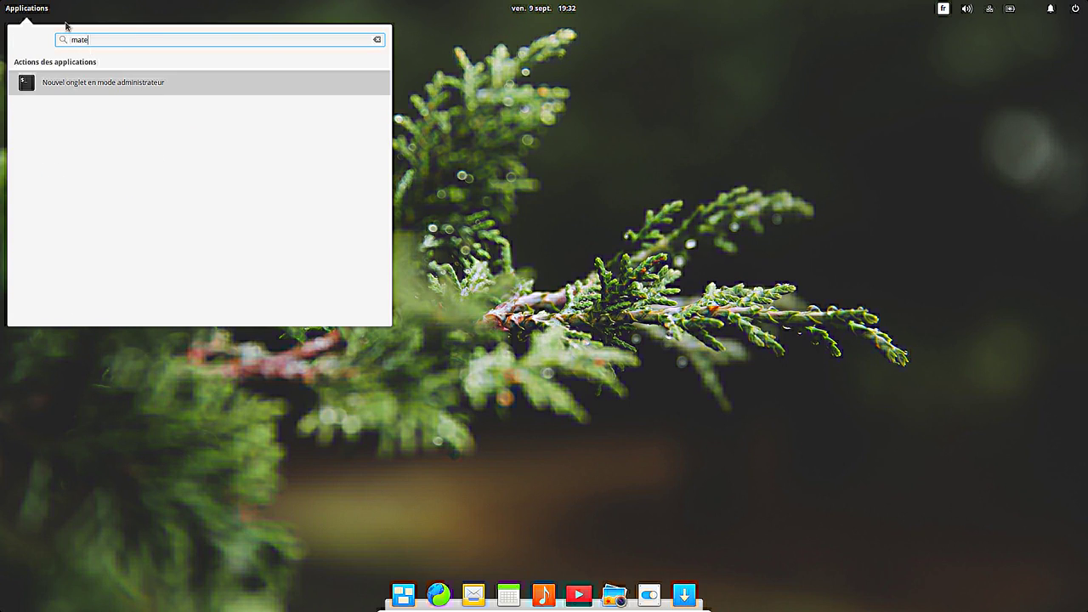
double_click(87, 39)
type("sys")
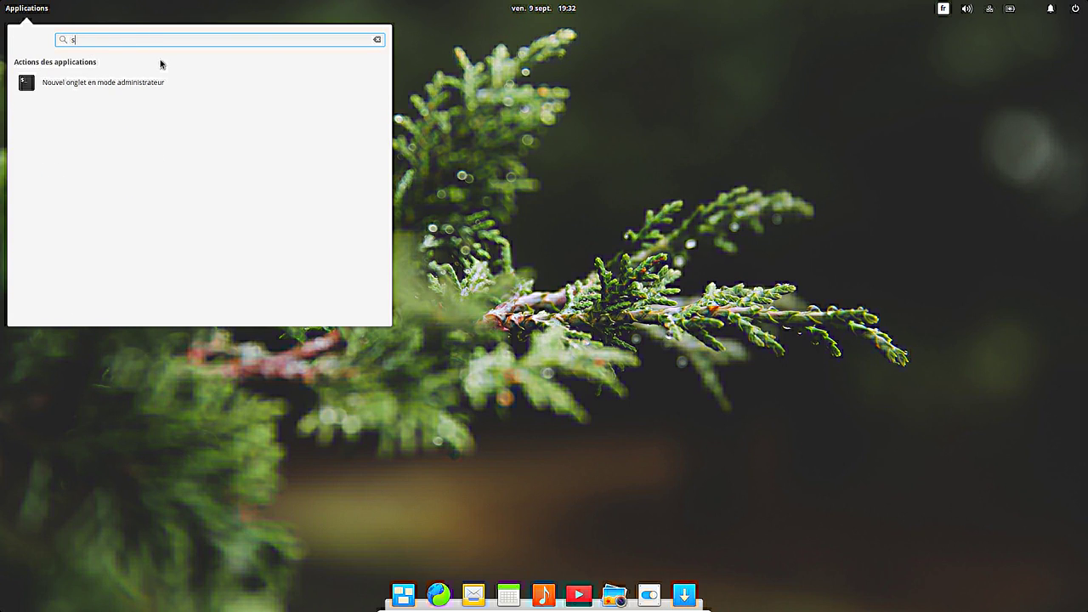
- Open Terminal from the Outils Système category, enlarge its window, and move it toward the middle of the desktop
left_click(20, 10)
left_click(20, 10)
left_click(43, 125)
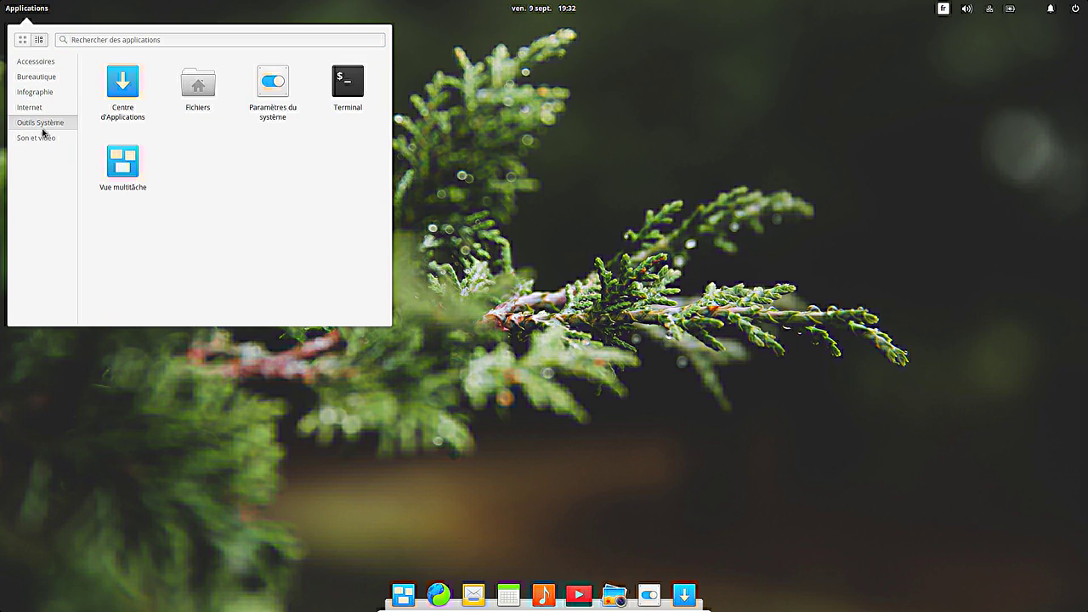
left_click(337, 96)
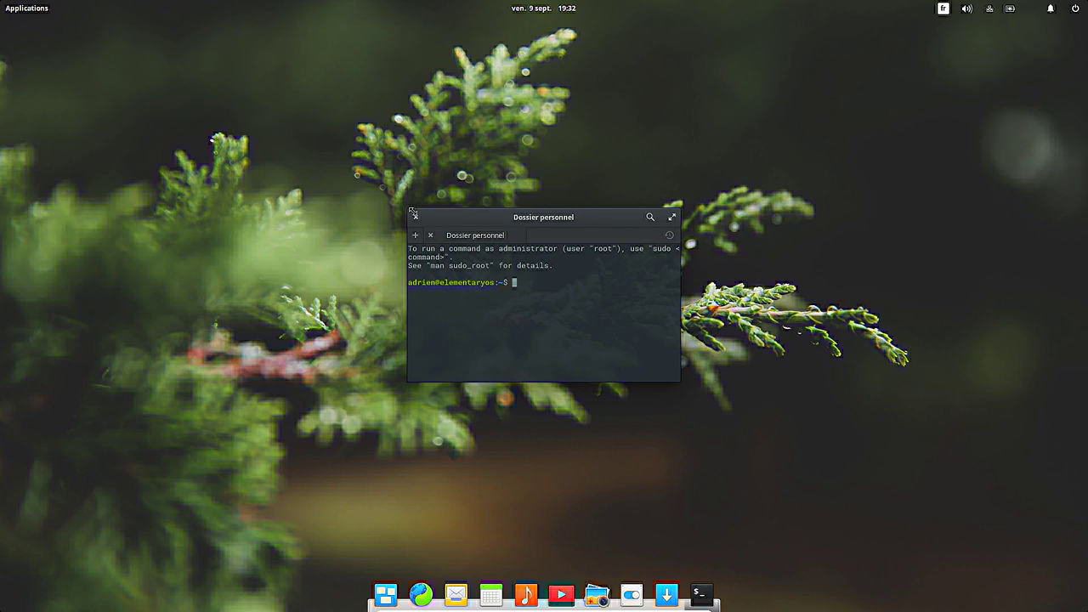
left_click_drag(409, 212, 167, 40)
left_click_drag(358, 54, 525, 142)
- Try to install the package libreoffice-fr using sudo apt install, authenticating with the account password
type("fr")
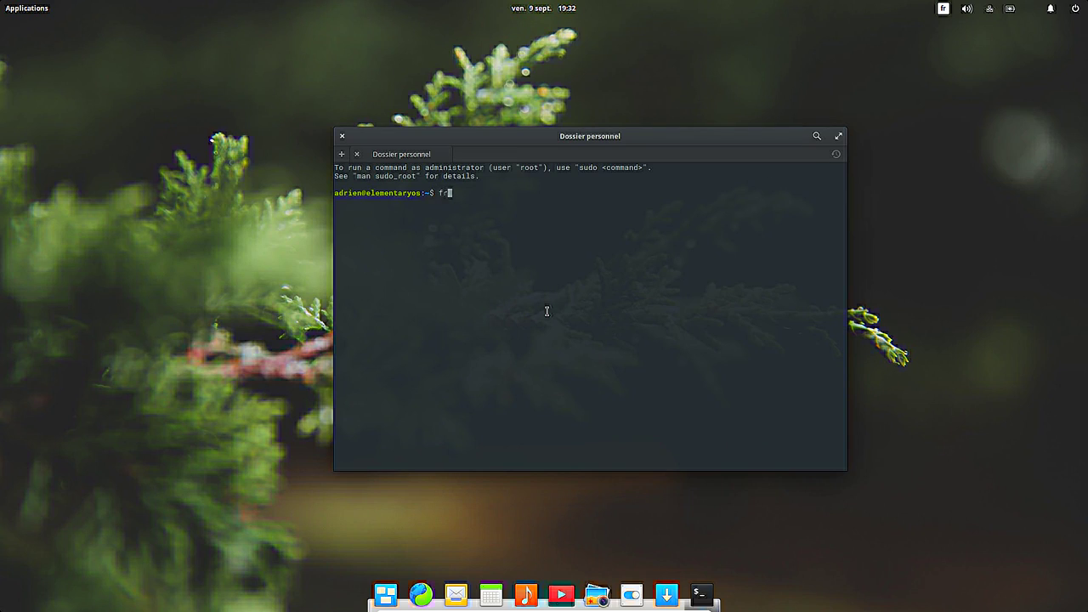
key("BackSpace")
type("sudo apt install libreoffice-")
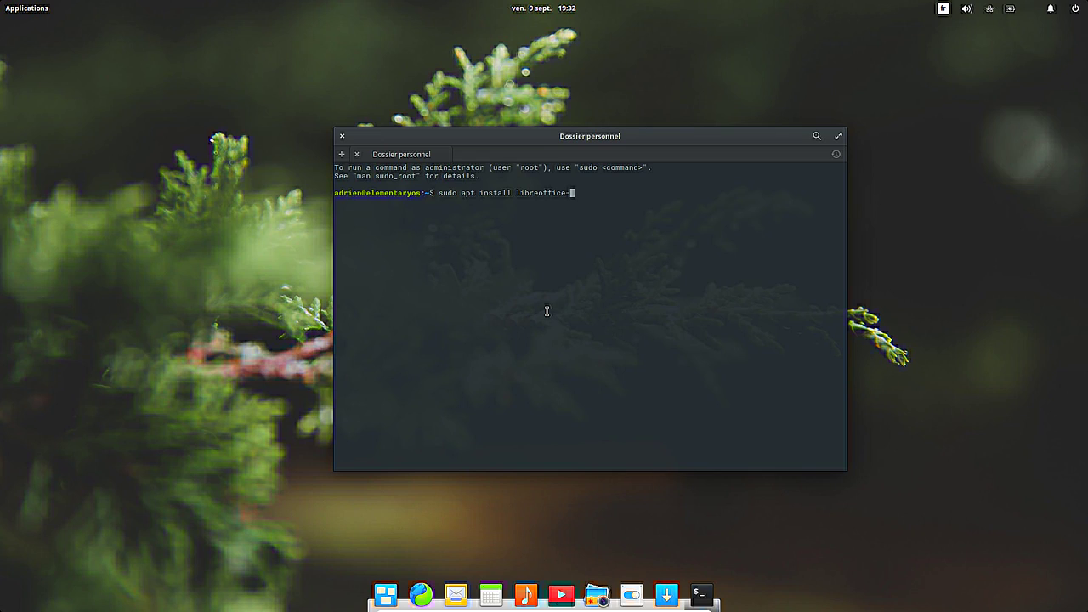
type("lfr")
key("Return")
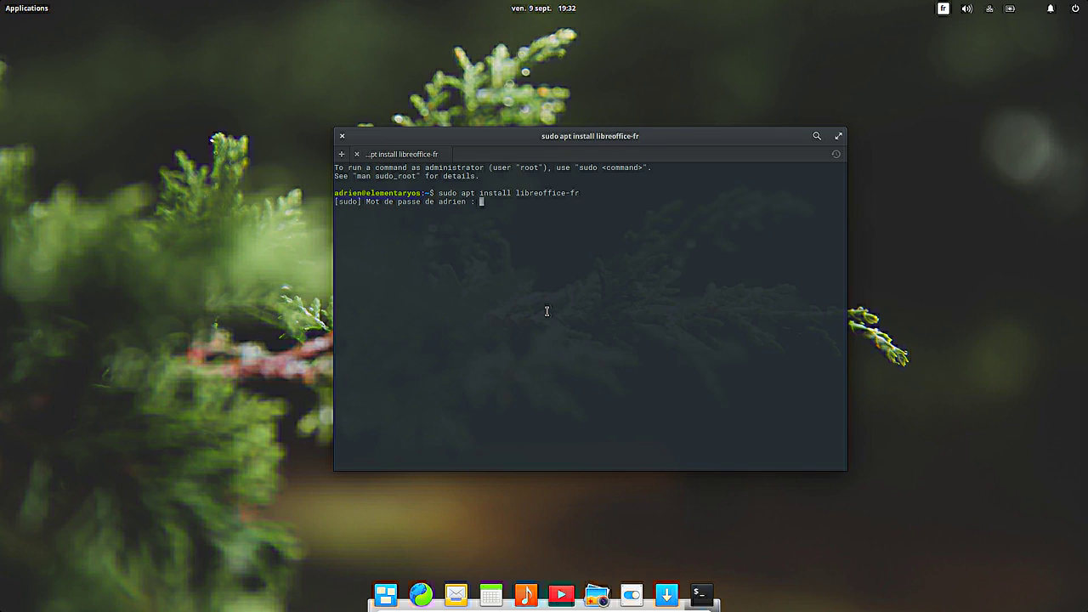
key("Return")
- Install the French LibreOffice language pack using the command "sudo apt install libreoffice-l10n-fr"
key("Up")
key("BackSpace")
key("BackSpace")
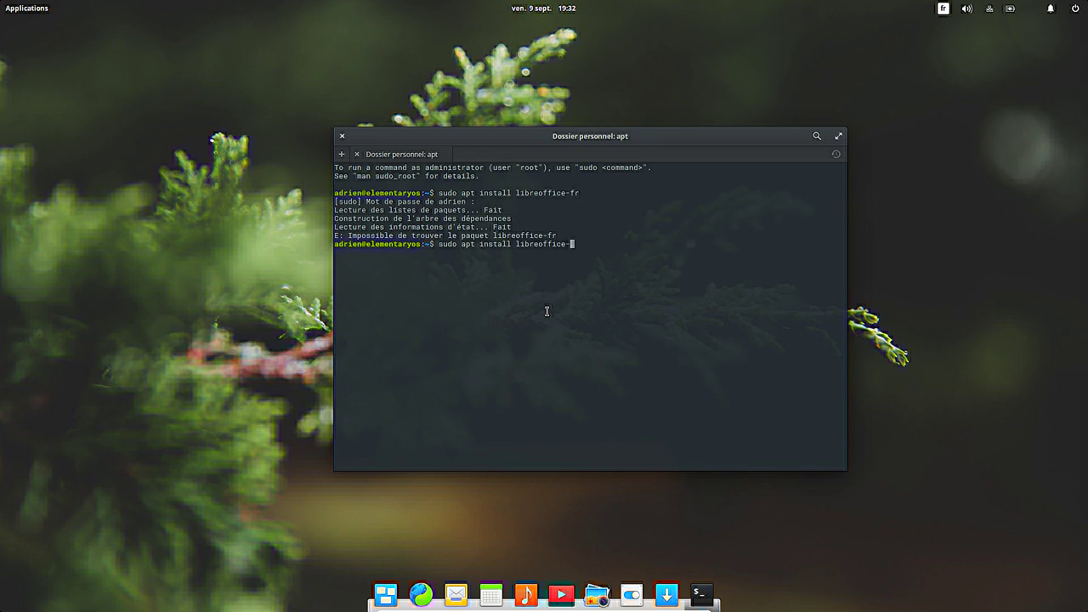
type("l10n-fr")
key("Return")
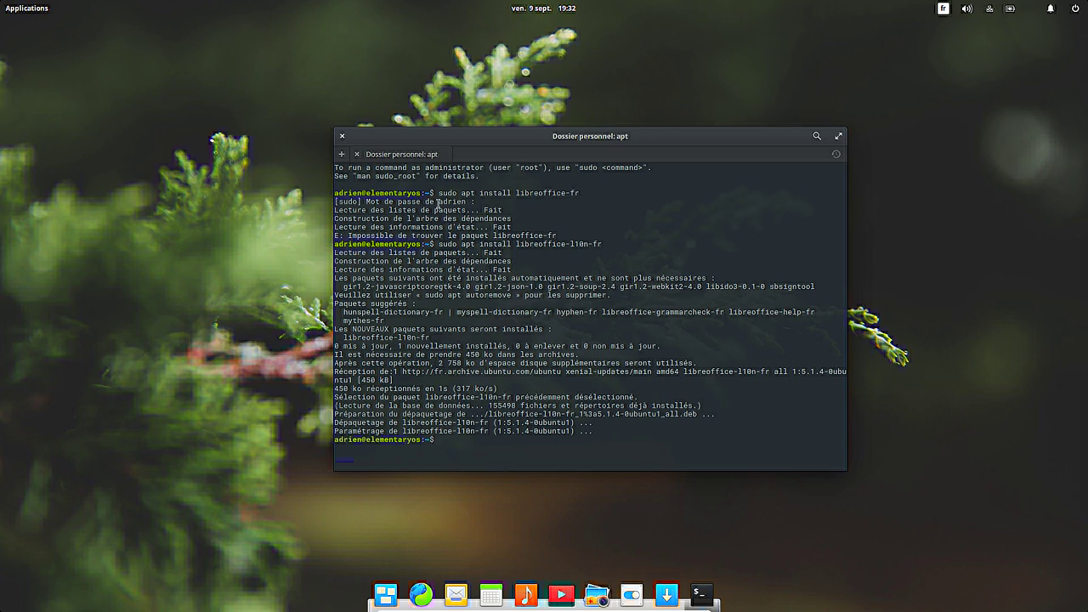
- Launch LibreOffice Calc from the Bureautique category, check that its Fichier commands are in French, and quit LibreOffice
left_click(26, 5)
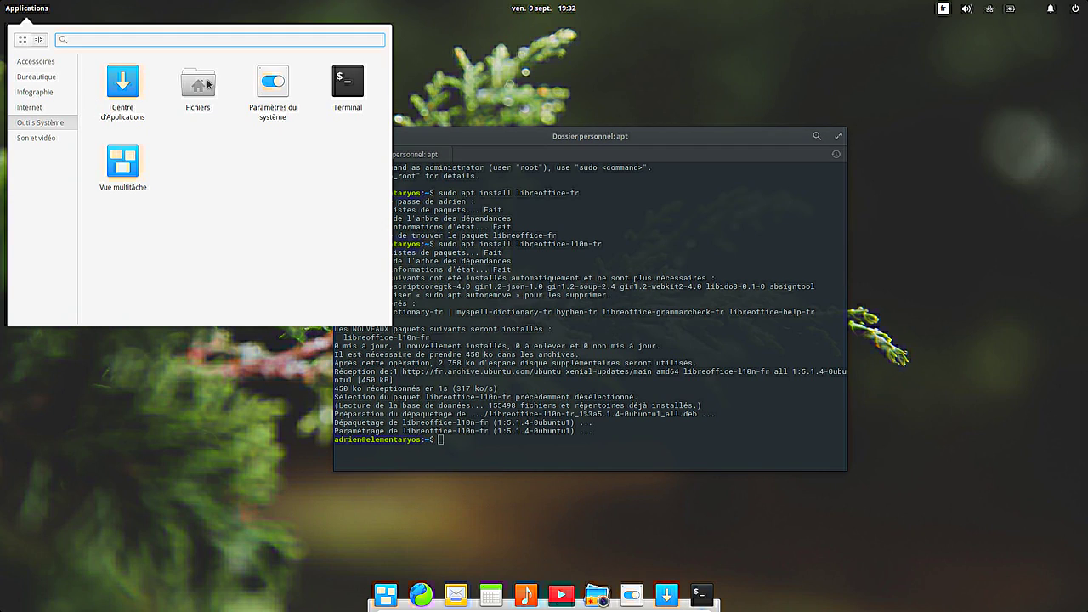
left_click(43, 78)
left_click(272, 94)
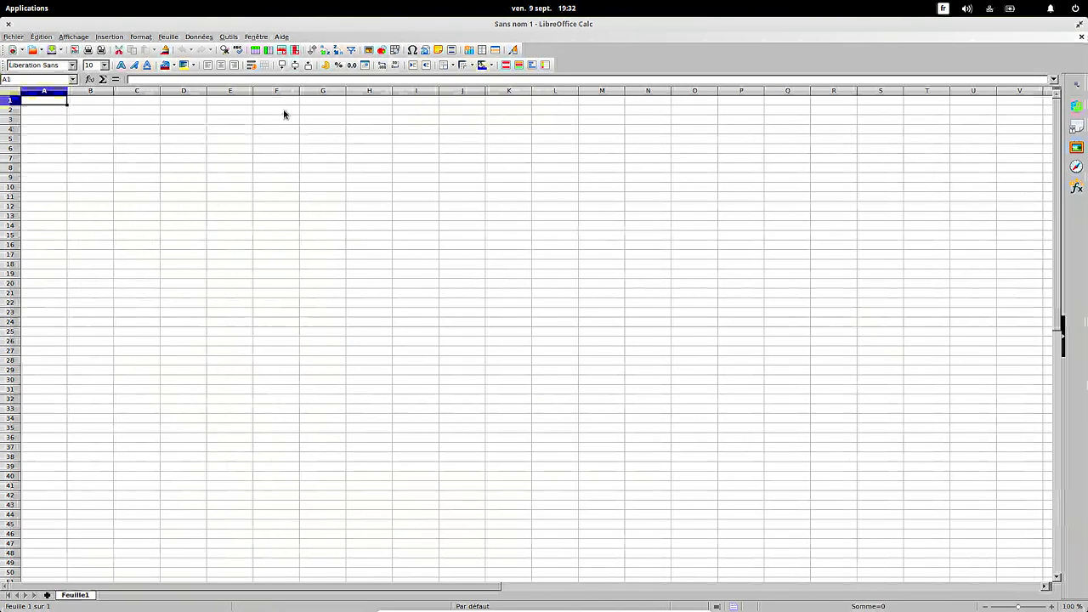
left_click(7, 38)
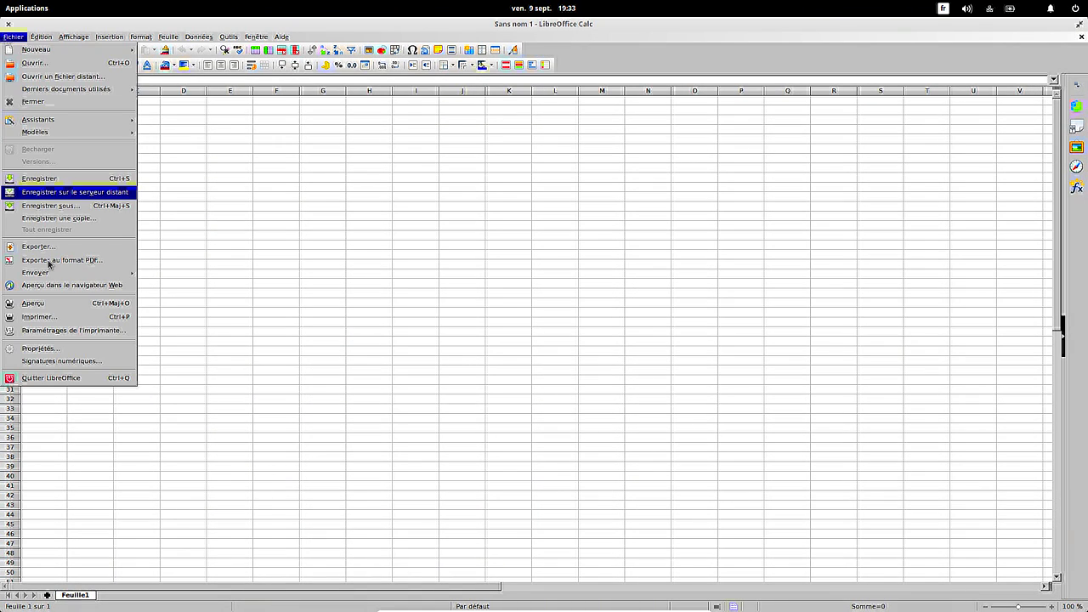
left_click(62, 385)
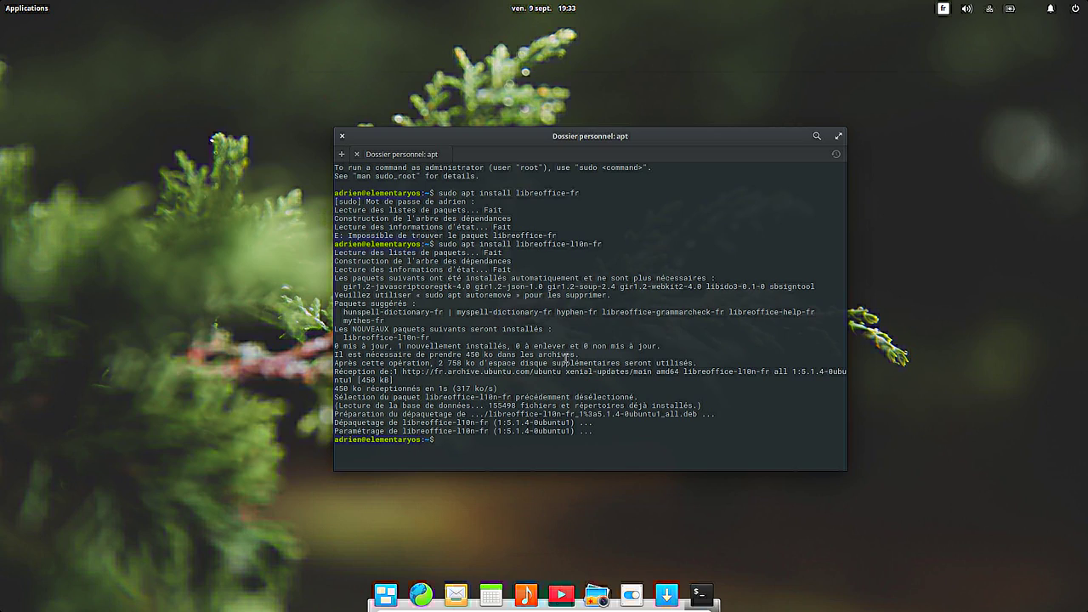
- Install the tweak tool using the command "sudo apt install gnome-tweak-tool", accepting the installation with "o"
key("Up")
key("BackSpace")
key("BackSpace")
key("BackSpace")
key("BackSpace")
key("BackSpace")
key("BackSpace")
key("BackSpace")
key("BackSpace")
key("BackSpace")
key("BackSpace")
key("BackSpace")
key("BackSpace")
key("BackSpace")
key("BackSpace")
key("BackSpace")
key("BackSpace")
key("BackSpace")
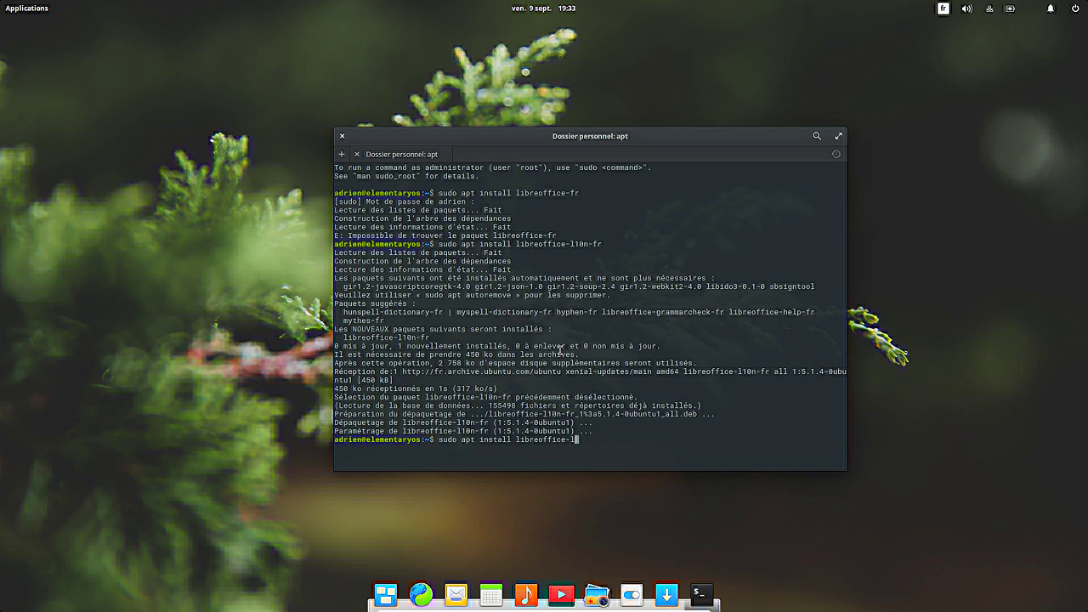
type("gnome-tweak-tool")
key("Return")
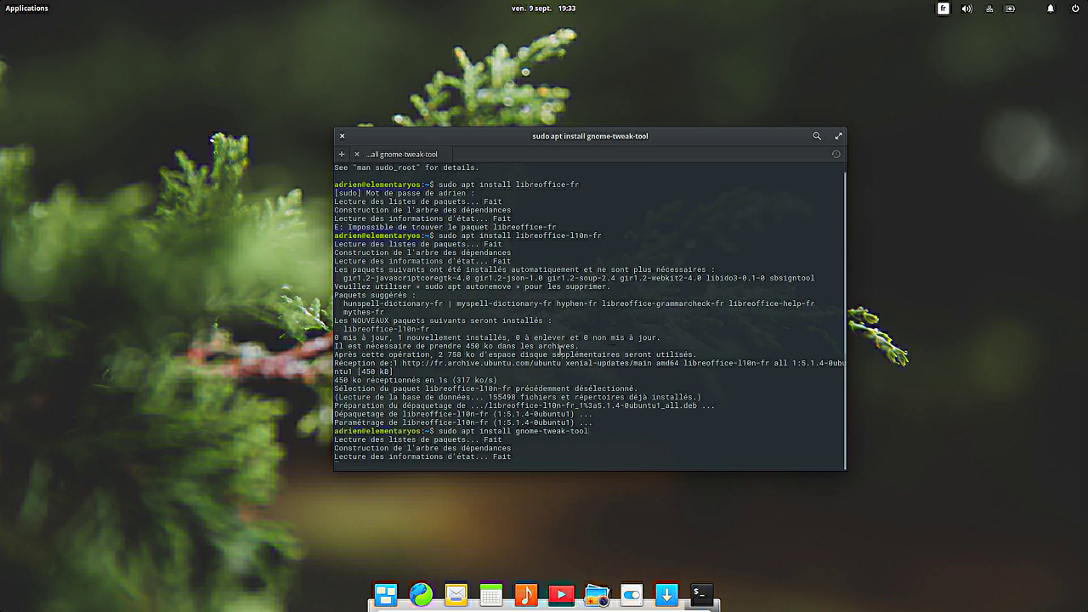
type("o")
key("Return")
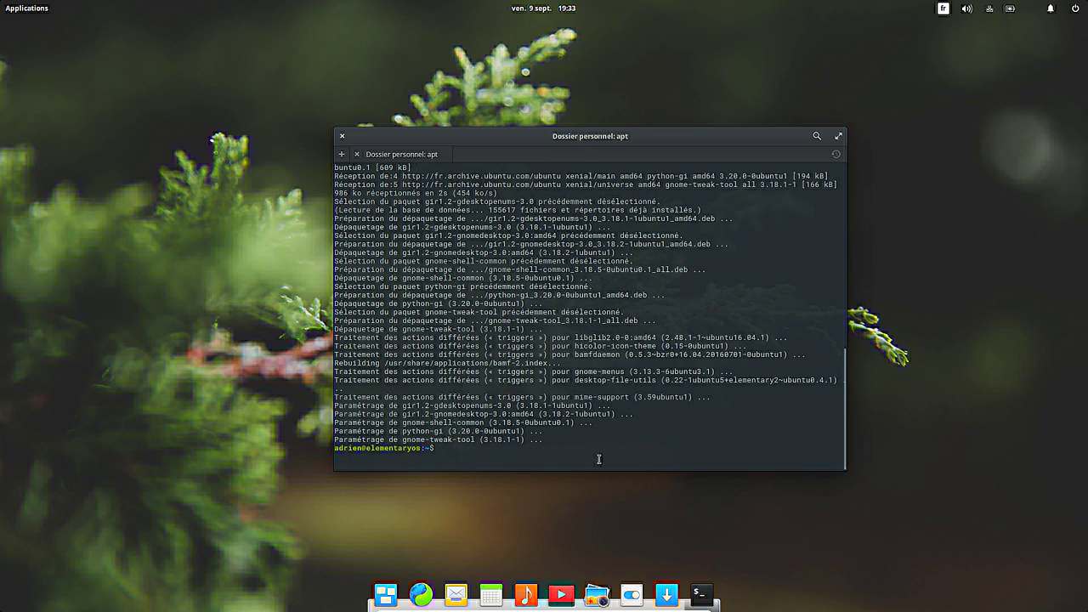
- Look through the launcher's categories, from Accessoires to Son et vidéo, for the newly installed tweak tool
left_click(3, 5)
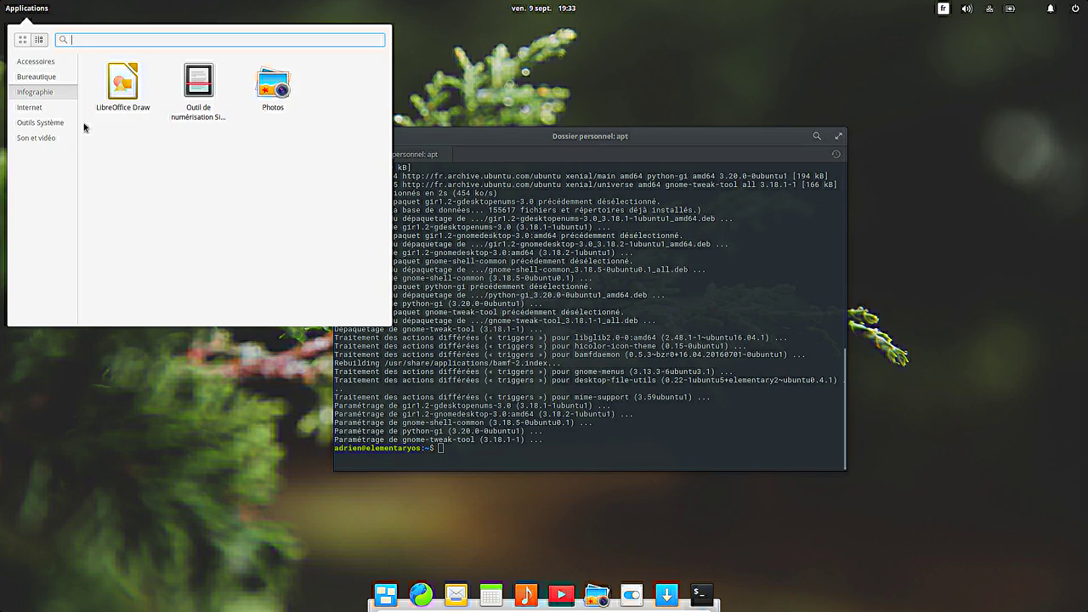
left_click(60, 126)
left_click(40, 138)
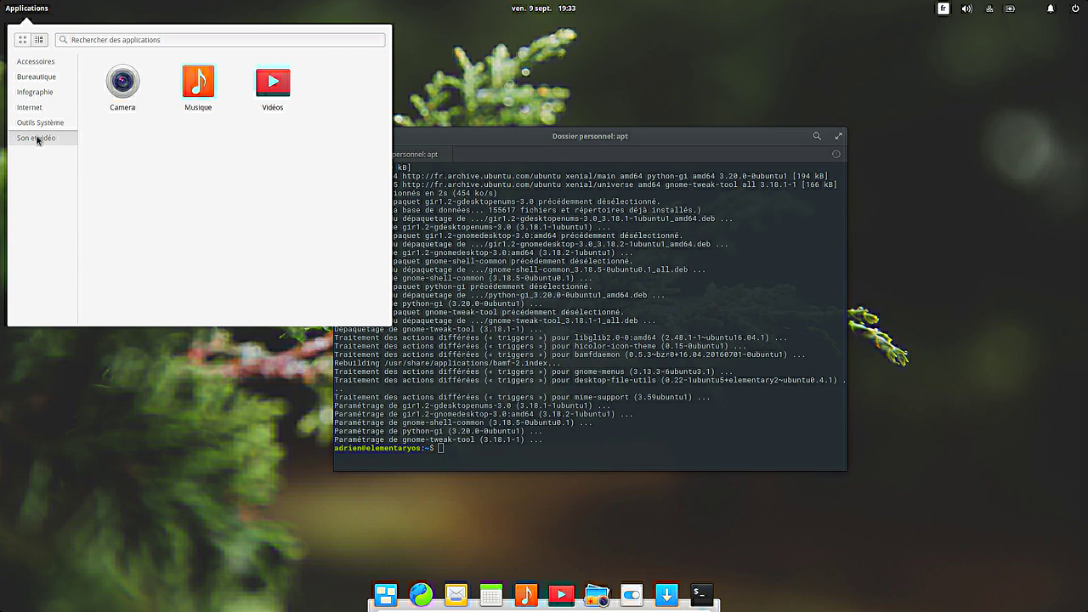
left_click(43, 65)
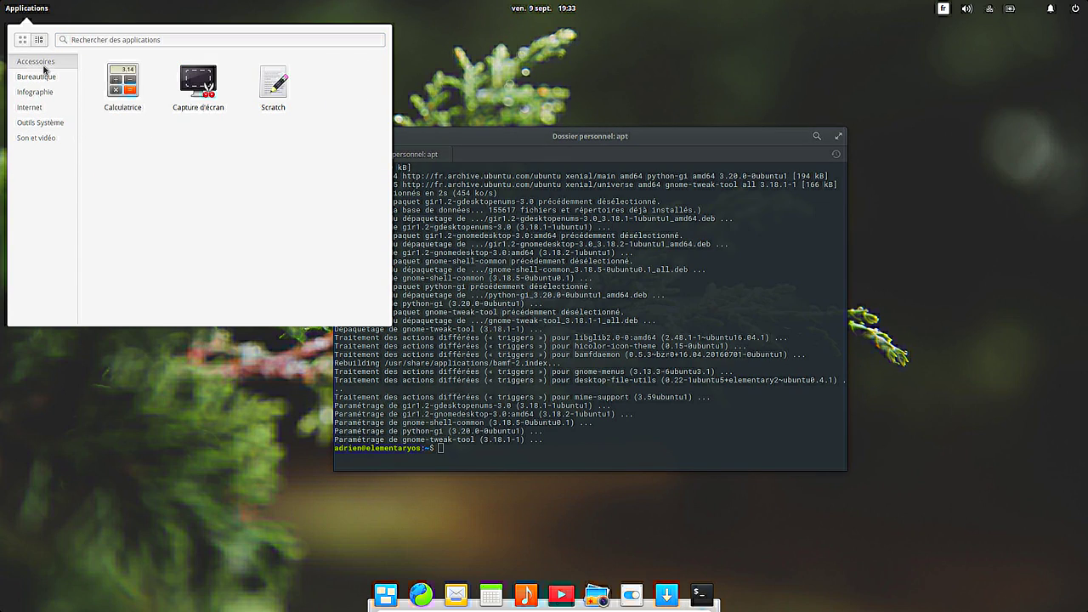
left_click(38, 82)
left_click(35, 94)
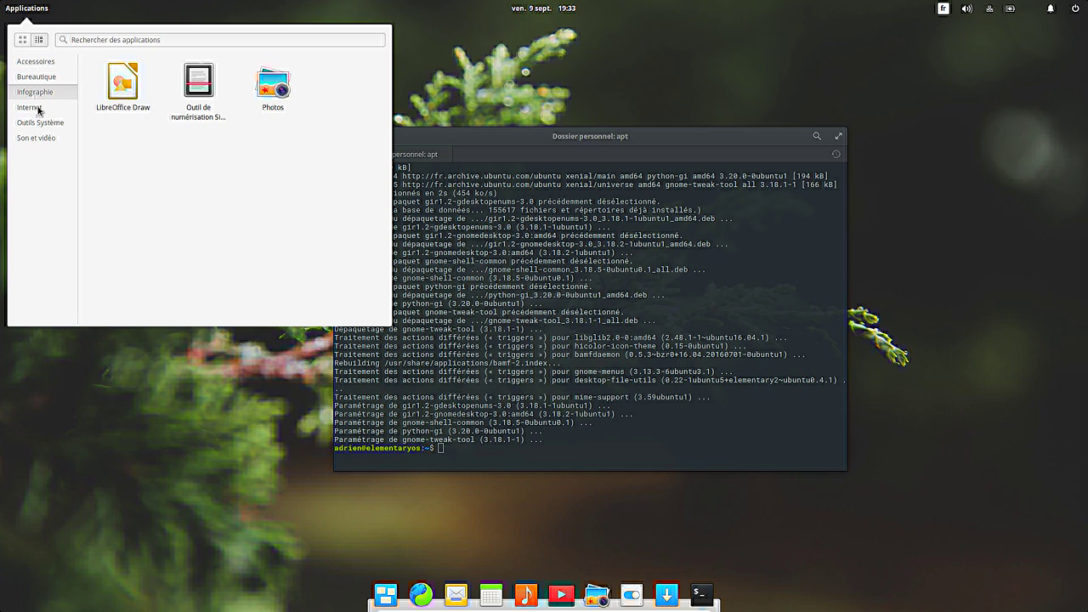
left_click(39, 107)
left_click(41, 122)
left_click(43, 137)
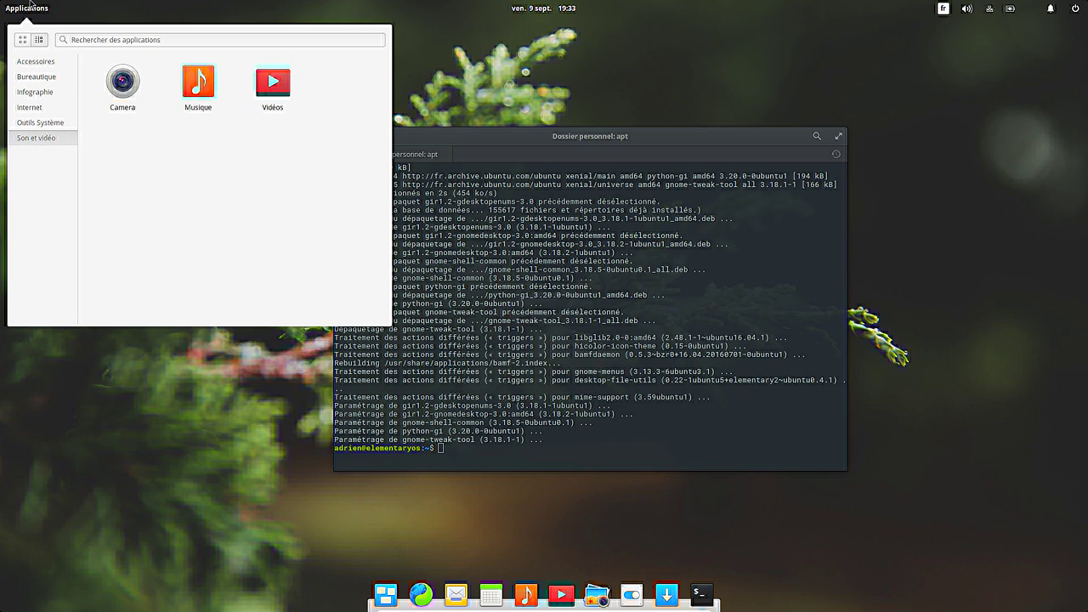
left_click(30, 7)
left_click(33, 9)
left_click(52, 123)
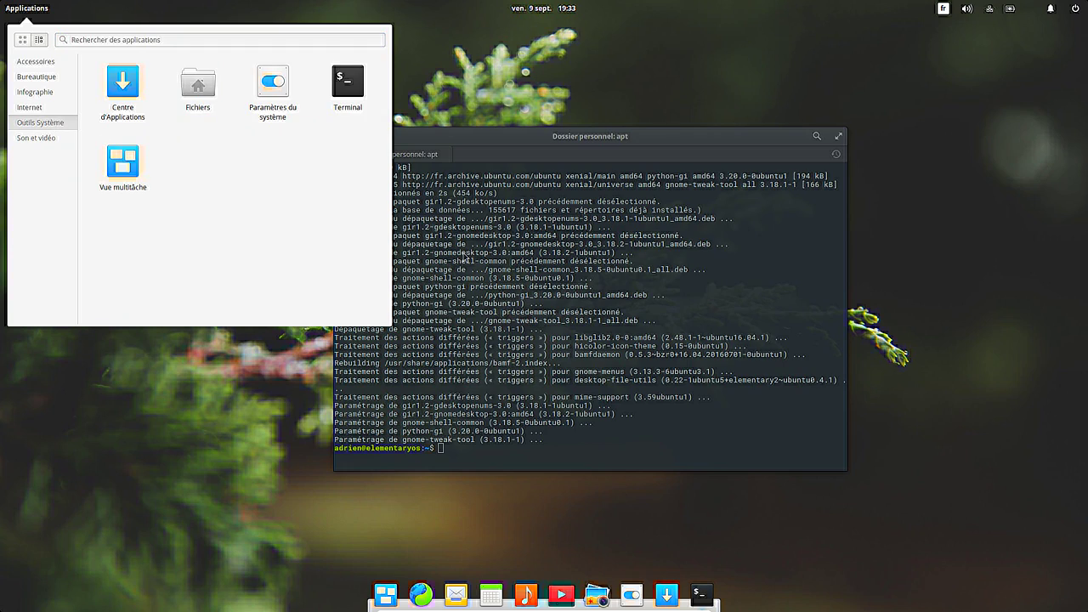
- Return to the terminal and launch the tweak tool by running "gnome-tweak-tool"
left_click(522, 300)
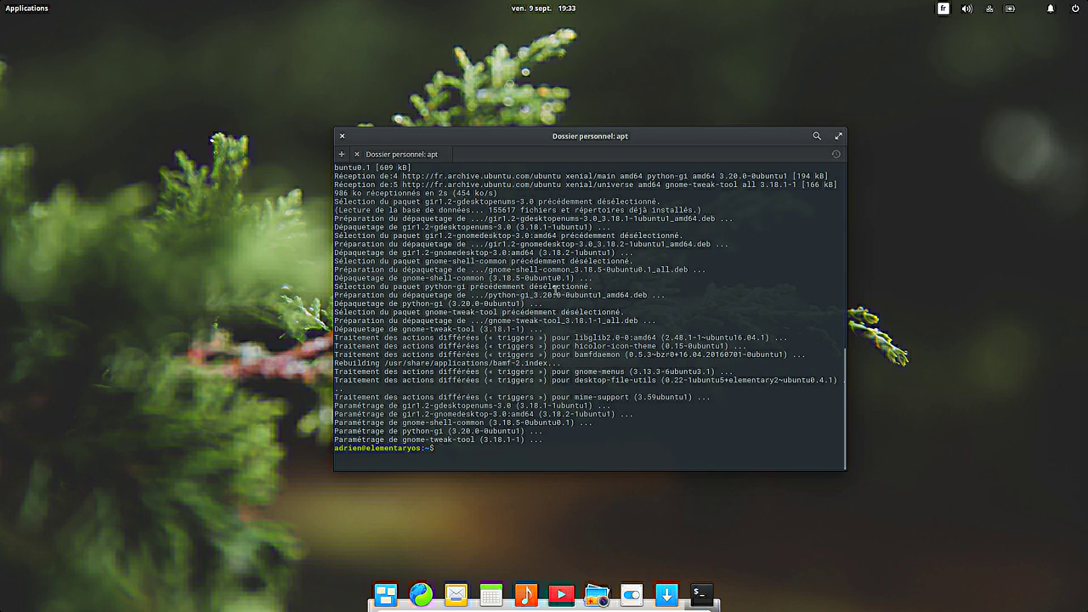
type("gnome-tweak-tool")
key("Return")
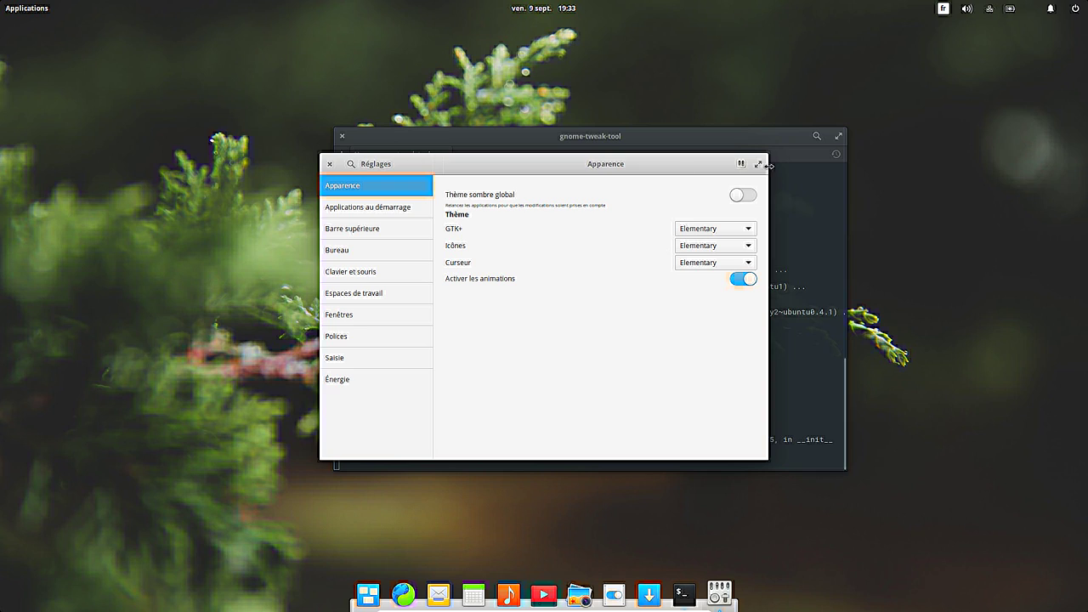
- Close the tweak tool and shut down the elementary OS session
left_click(330, 163)
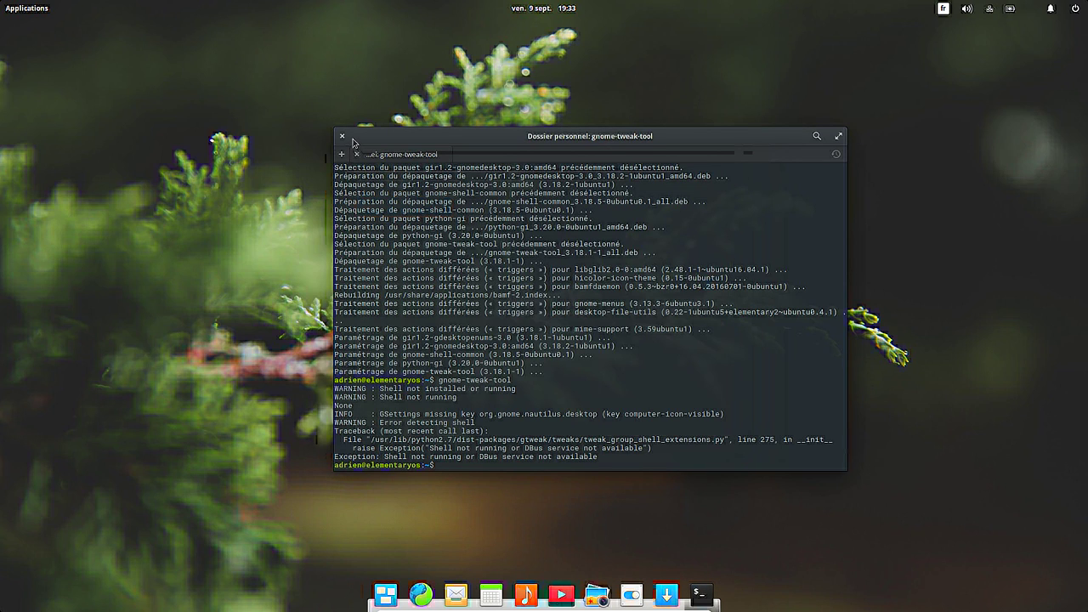
left_click(1076, 8)
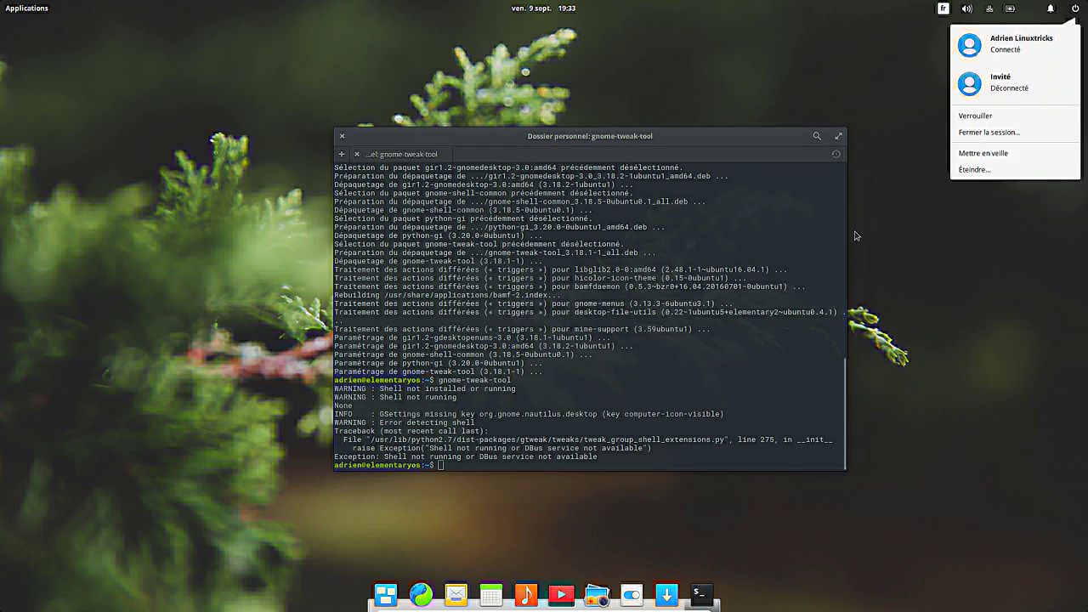
left_click(996, 170)
left_click(641, 328)
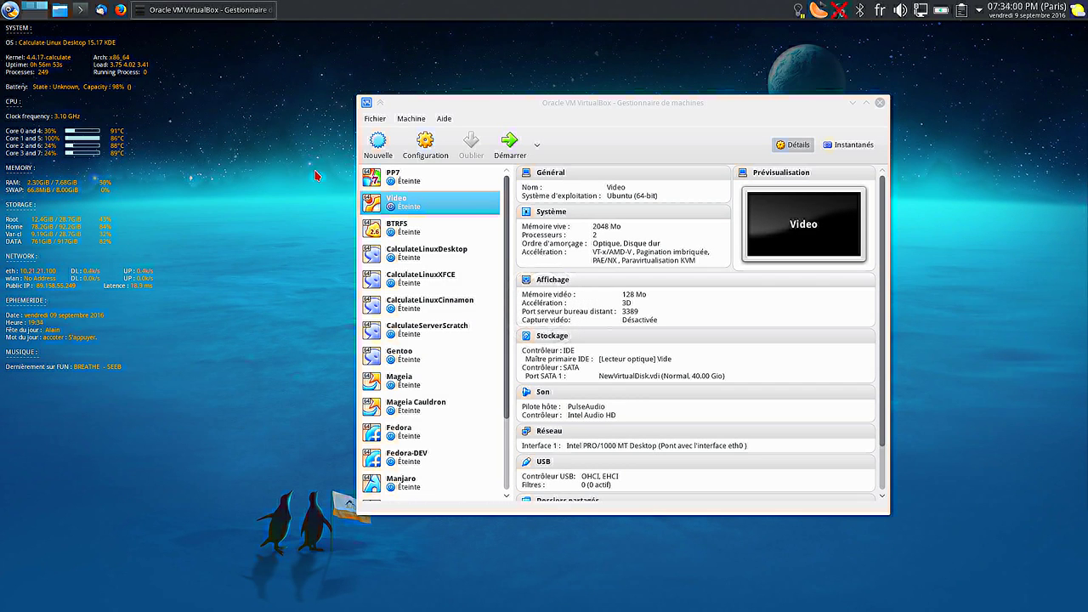
- Start the Video virtual machine from VirtualBox and log in to elementary OS with the account password
double_click(398, 201)
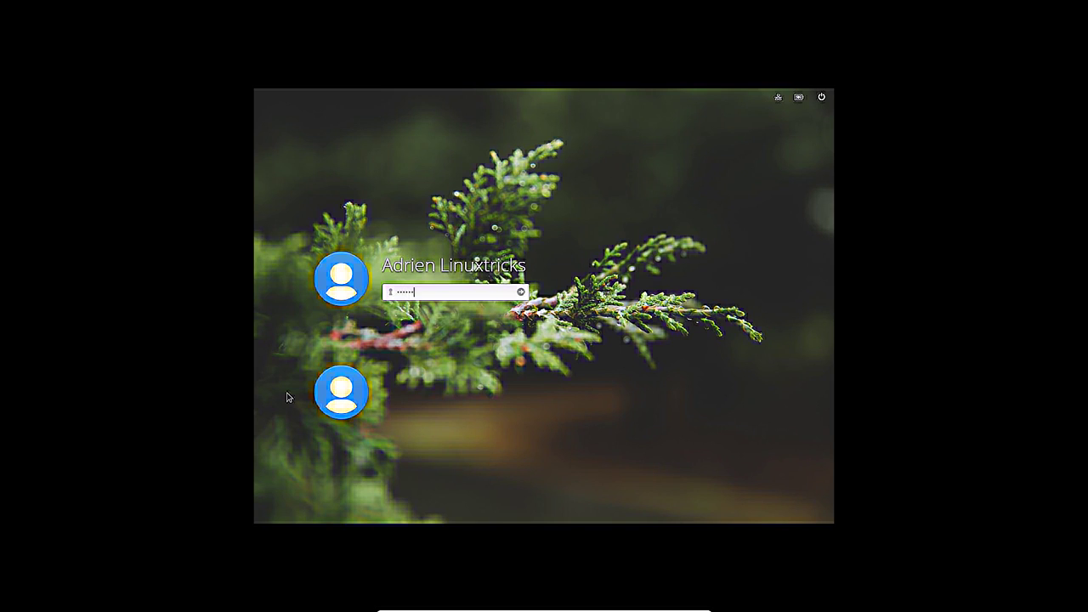
key("Return")
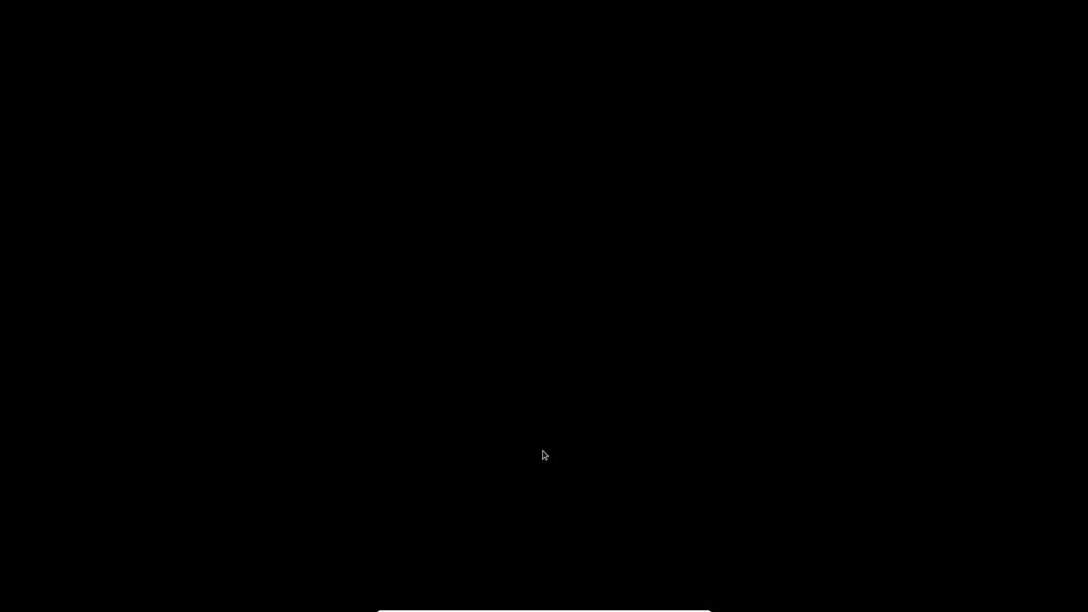
- Open a terminal from the Outils Système category and check memory usage with "free -m"
left_click(34, 9)
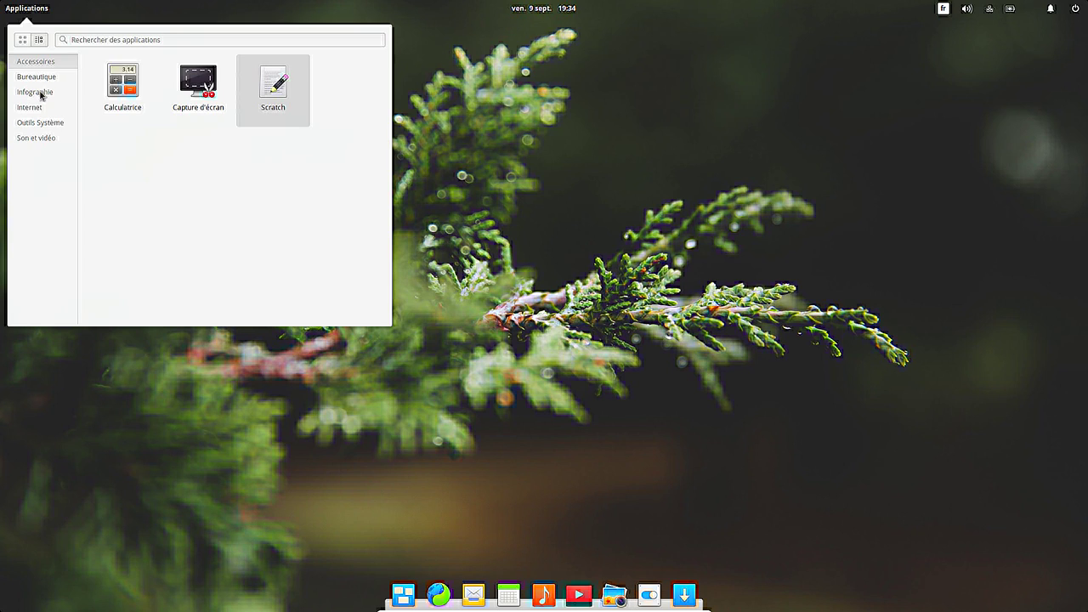
left_click(37, 122)
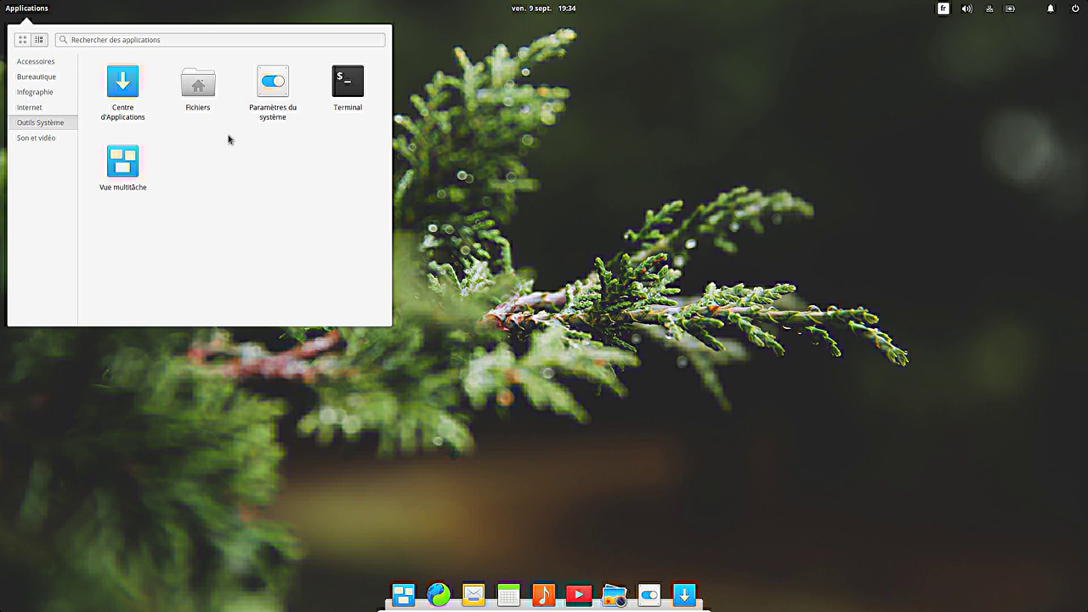
left_click(368, 90)
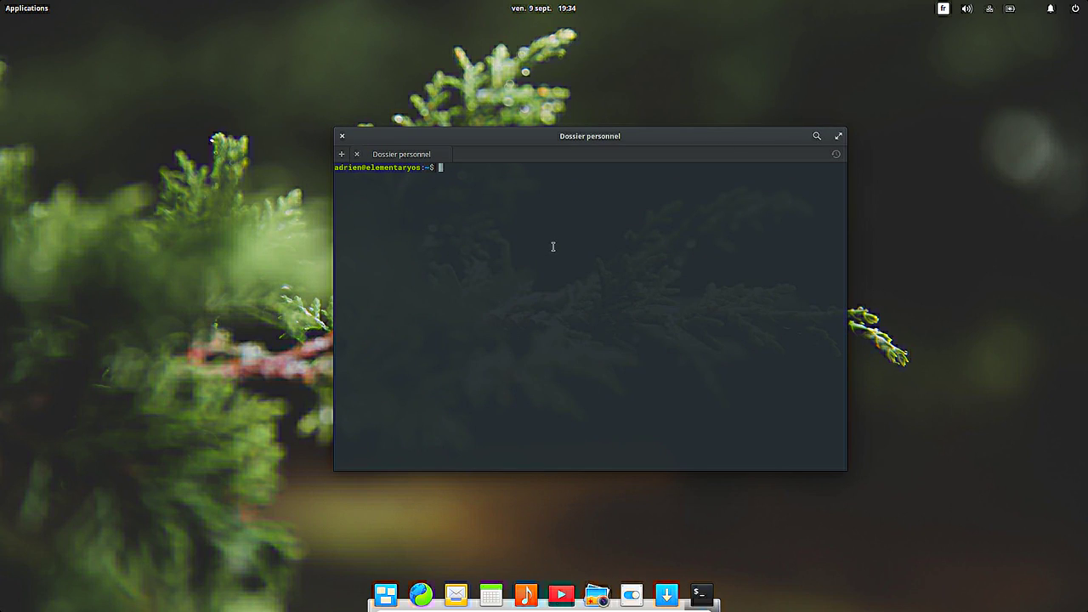
type("free -m")
key("Return")
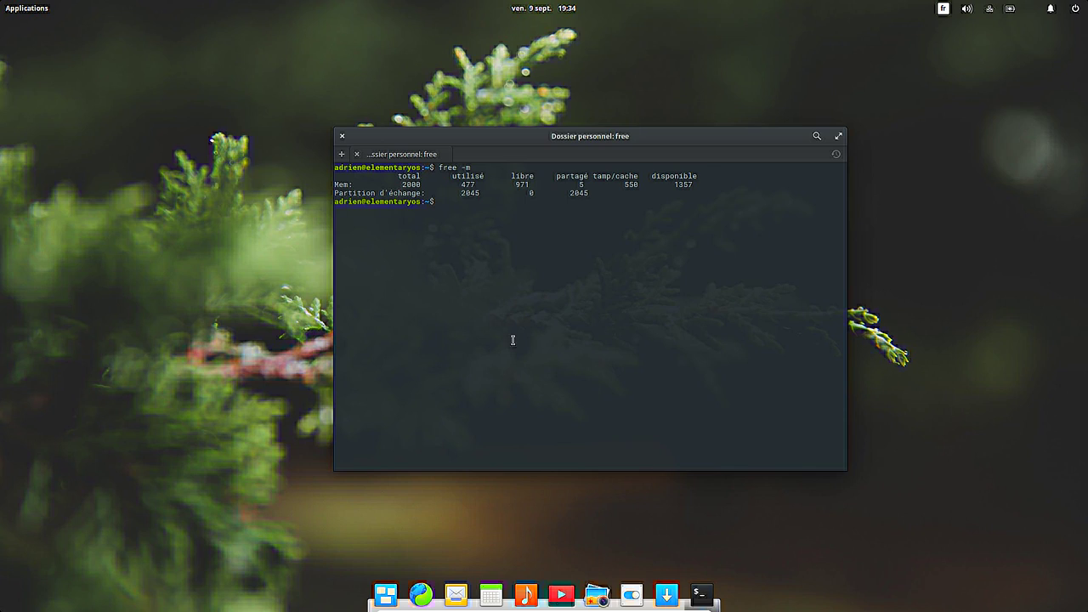
- Check disk usage with "df -h" and close the terminal
type("df -h")
key("Return")
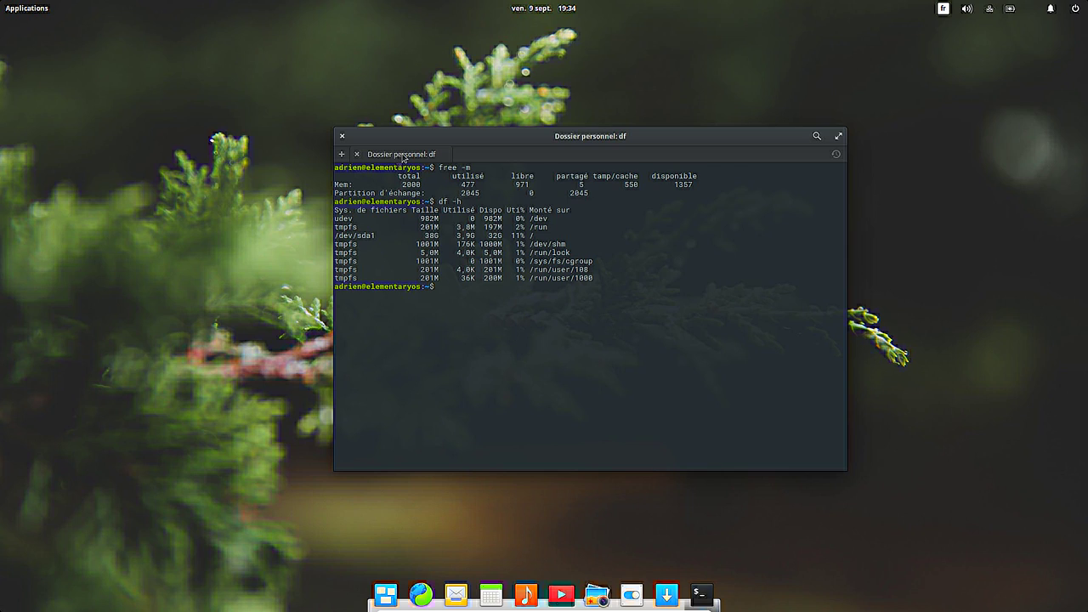
left_click(342, 137)
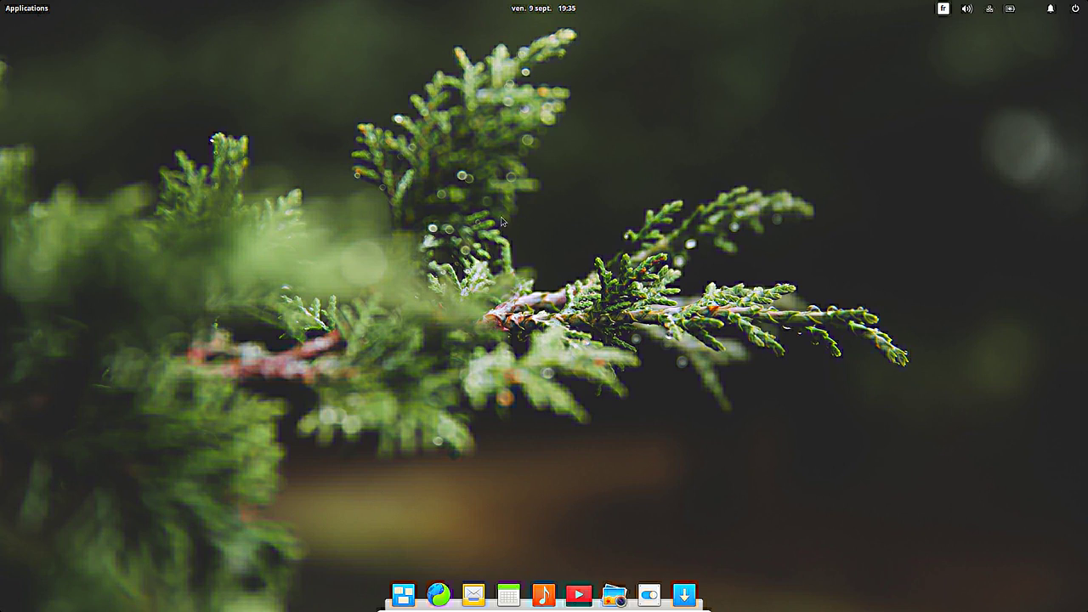
- Open the web browser and the E-Mail client, and cancel the mail account setup
left_click(438, 594)
left_click(471, 601)
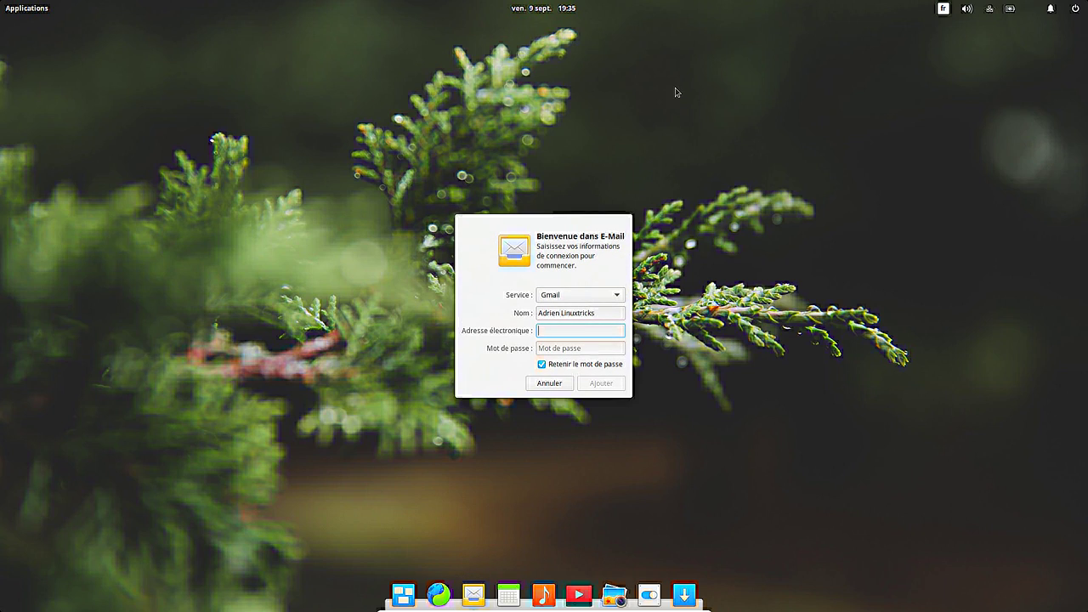
left_click(553, 386)
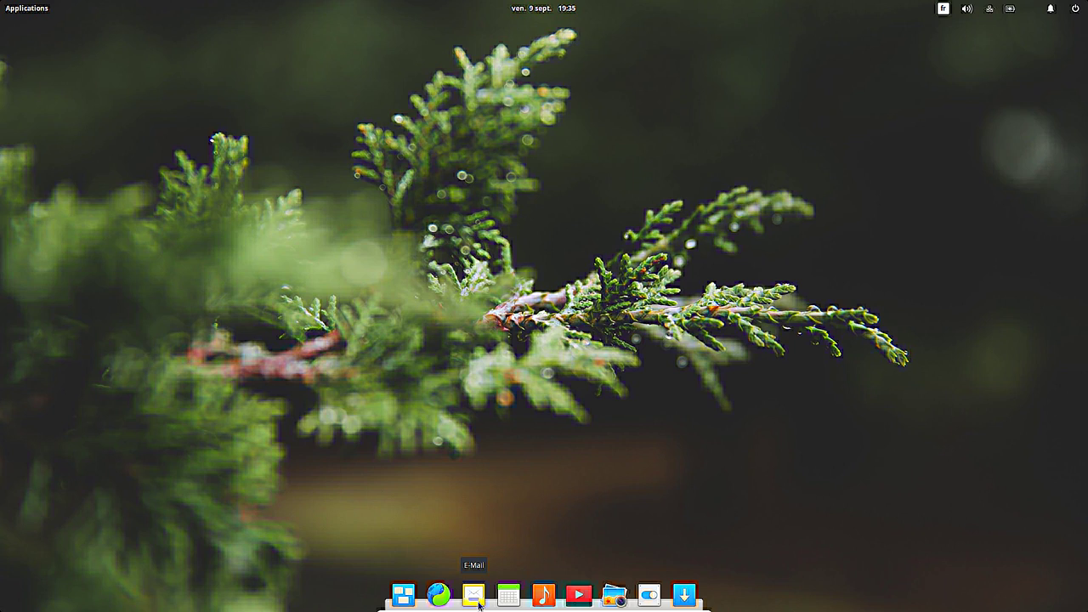
- Open the music player, move its window to a free corner of the desktop, and review its Préférences
left_click(544, 595)
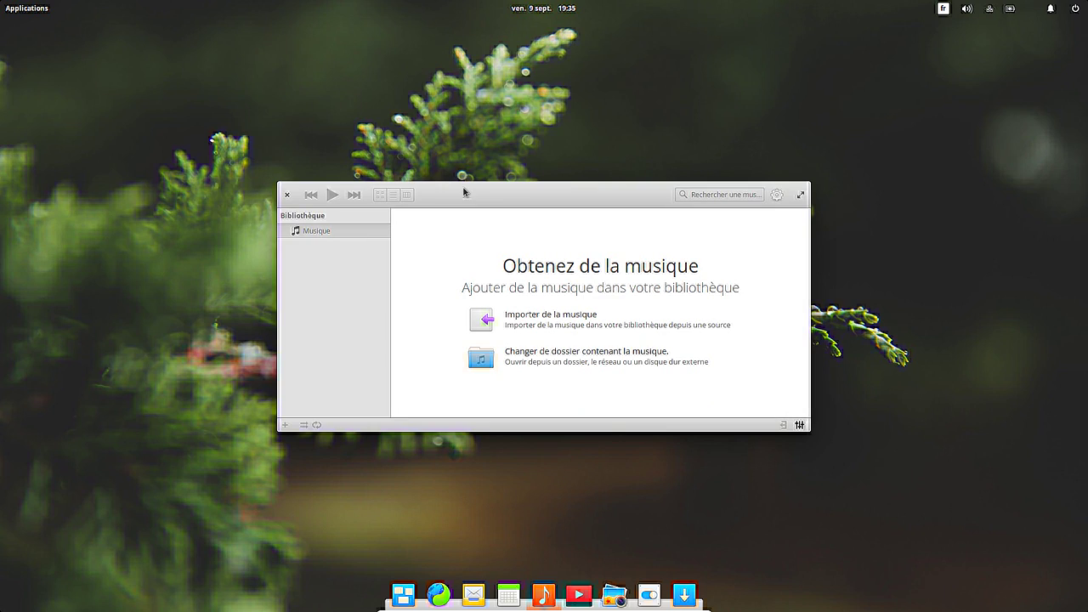
left_click_drag(464, 189, 199, 50)
left_click(509, 52)
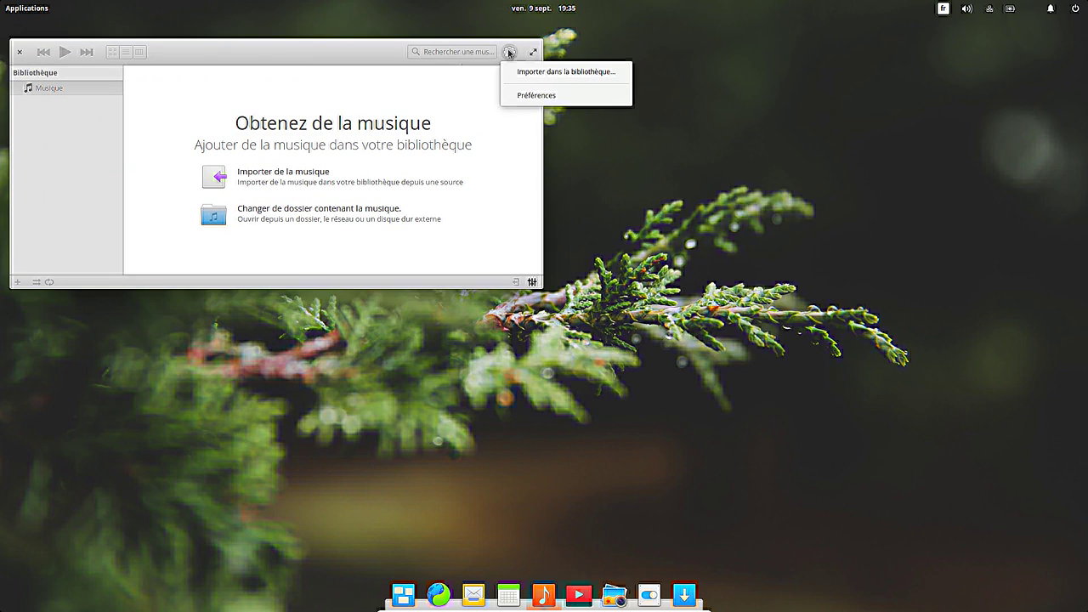
left_click(533, 97)
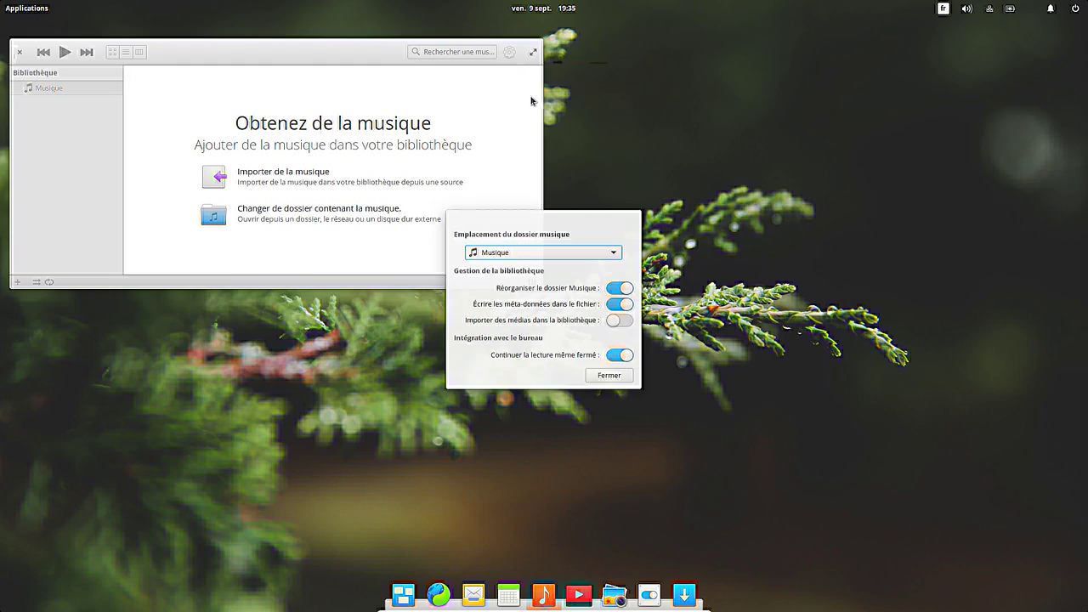
left_click(615, 388)
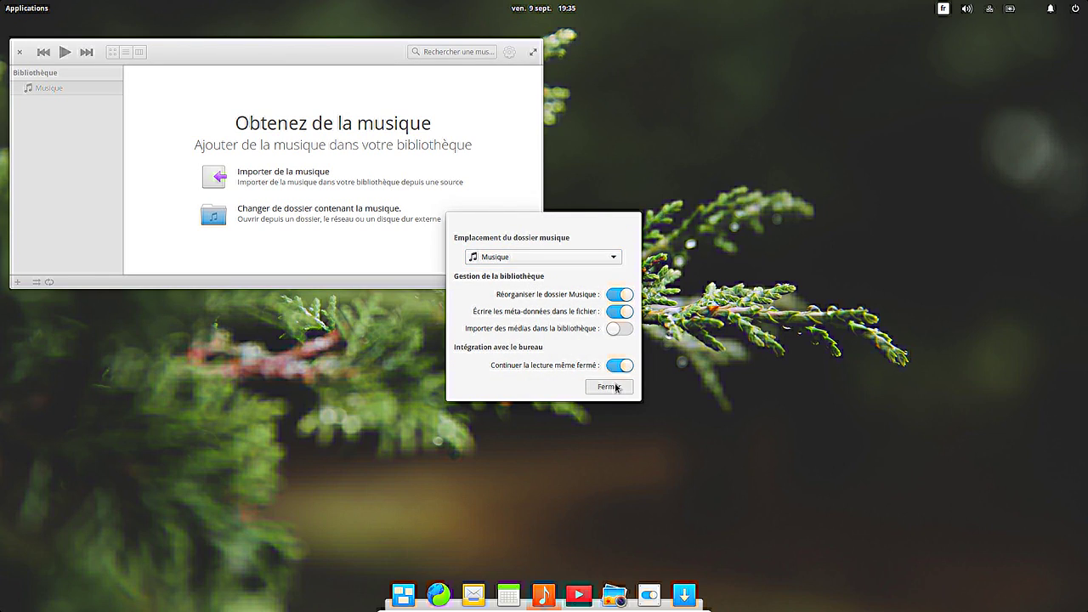
- Look at the Vidéos and Photos applications, closing both of them and the music player
left_click(578, 592)
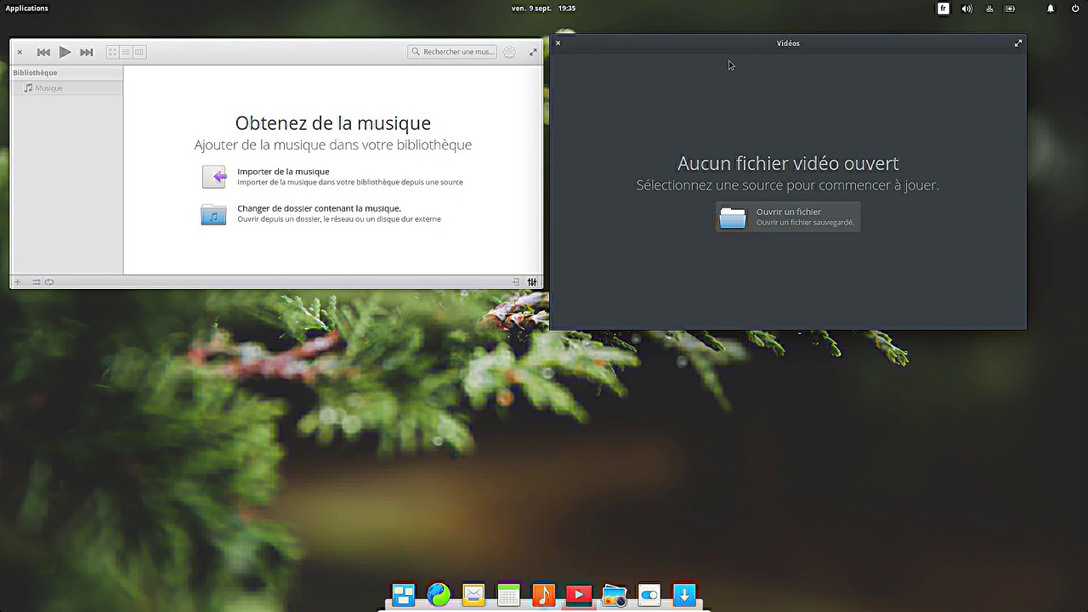
left_click(559, 43)
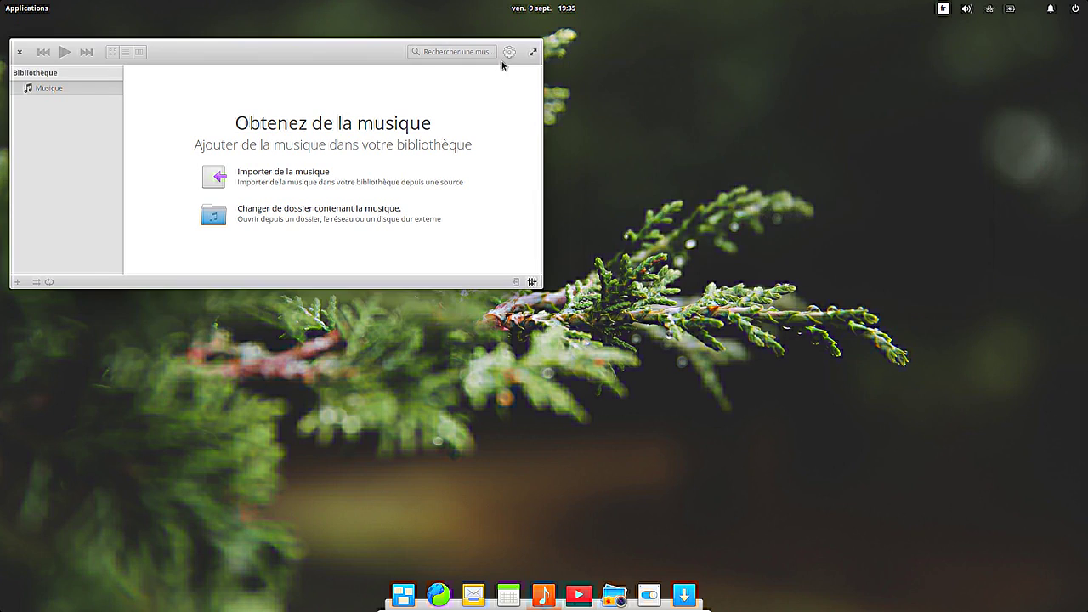
left_click(20, 52)
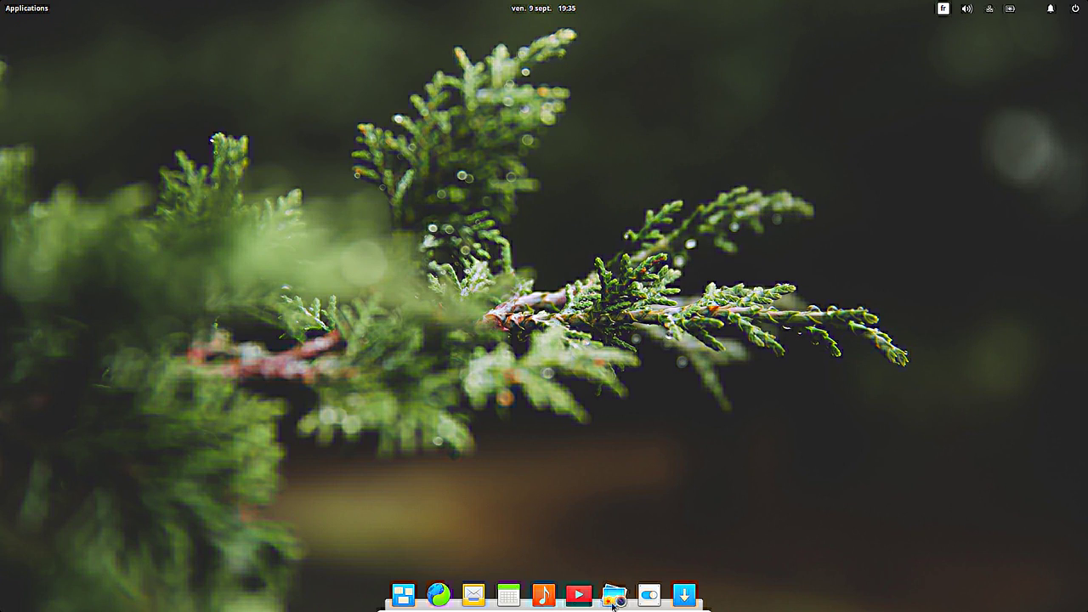
left_click(616, 593)
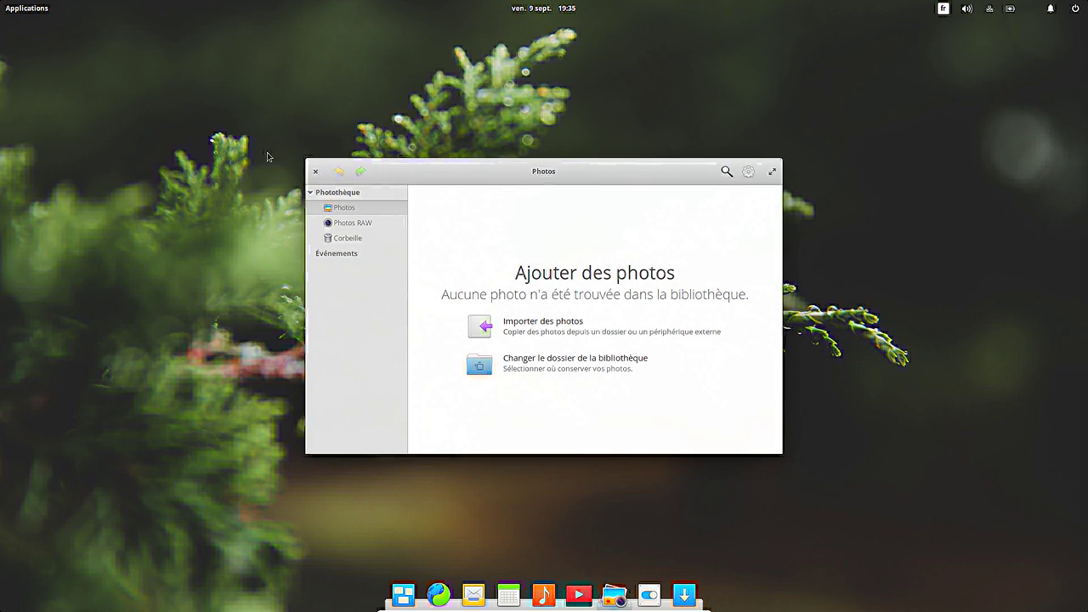
left_click(317, 174)
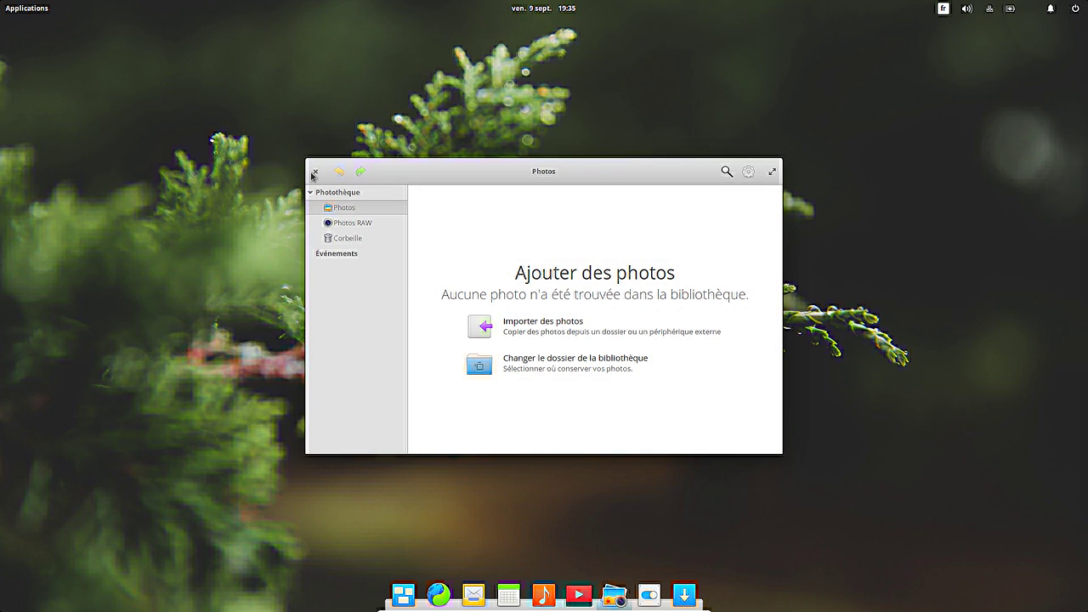
- Launch LibreOffice Calc from the Bureautique category, look through its Données and Fichier commands, and quit LibreOffice
left_click(6, 5)
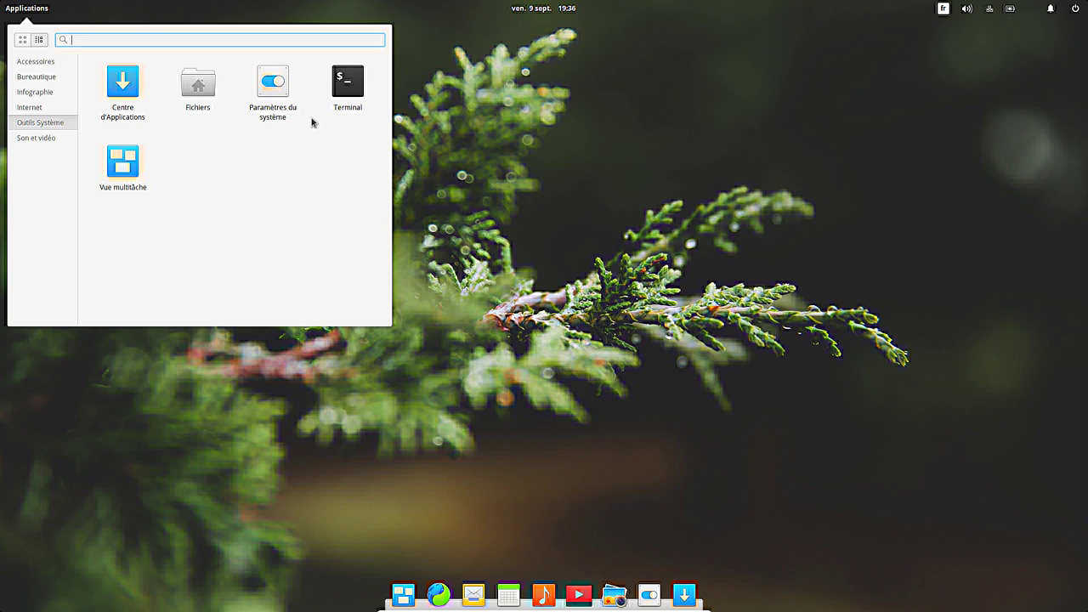
left_click(38, 77)
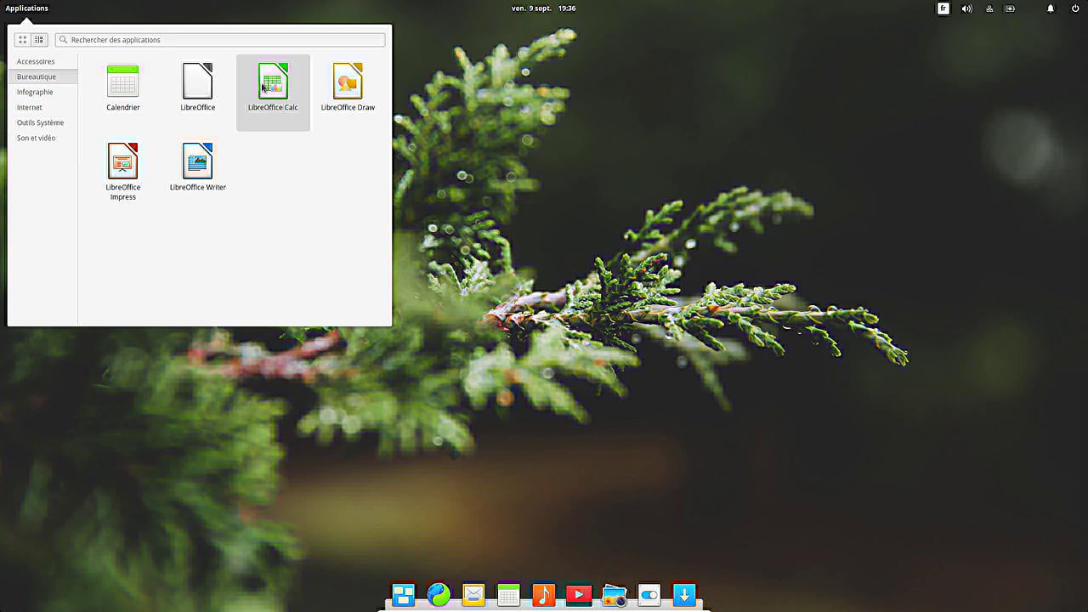
left_click(271, 85)
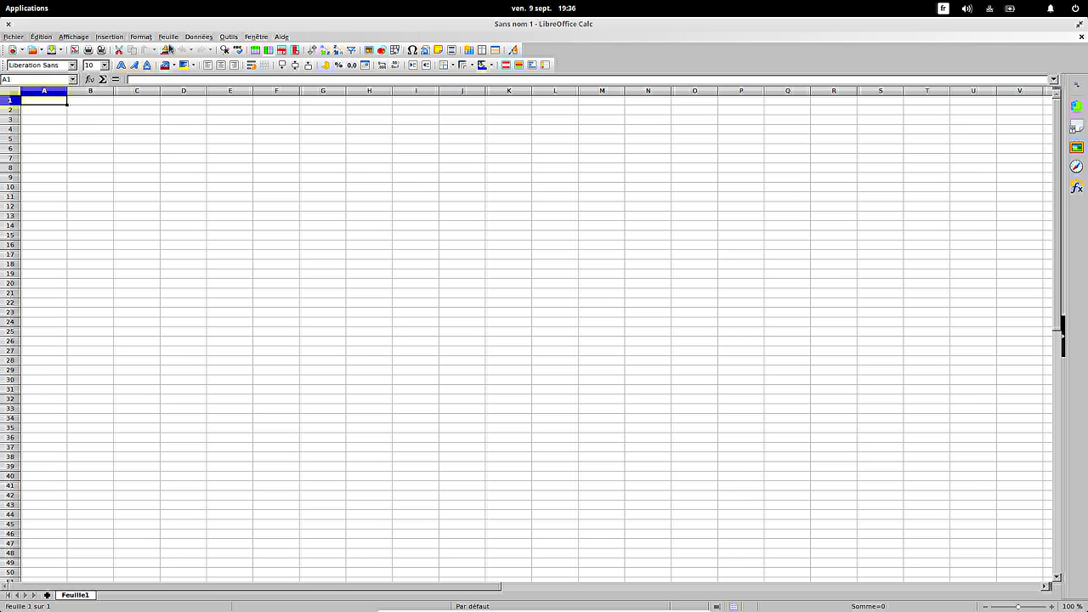
left_click(198, 36)
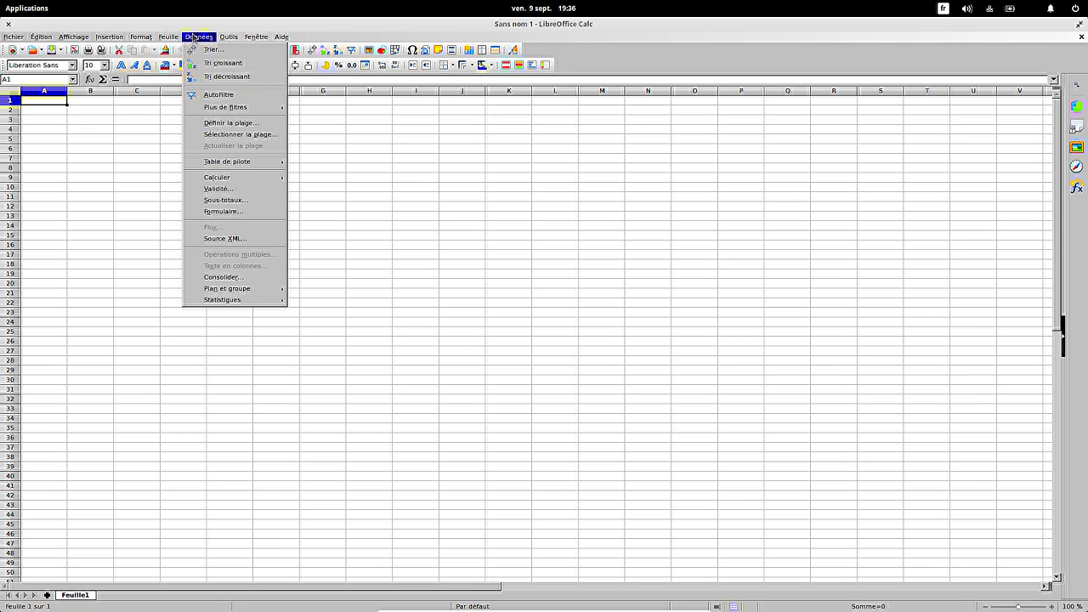
mouse_move(197, 107)
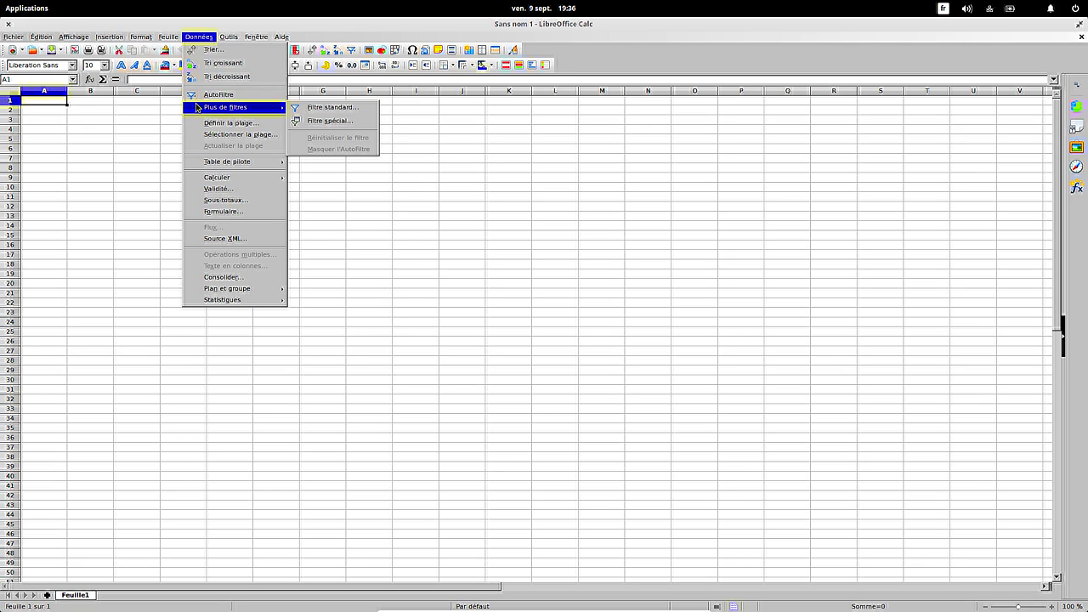
left_click(14, 38)
left_click(14, 37)
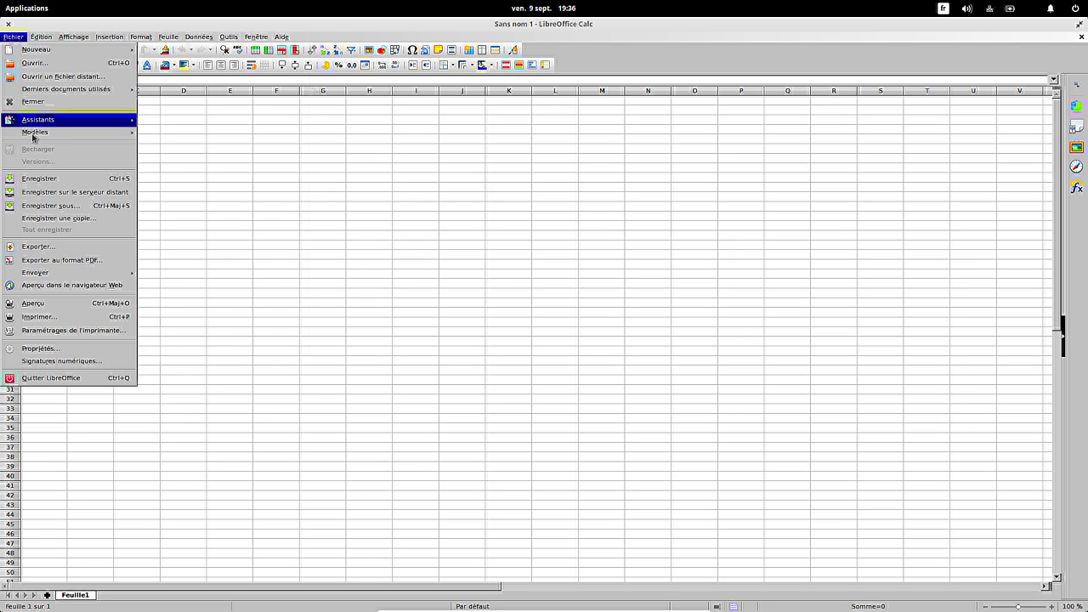
left_click(59, 377)
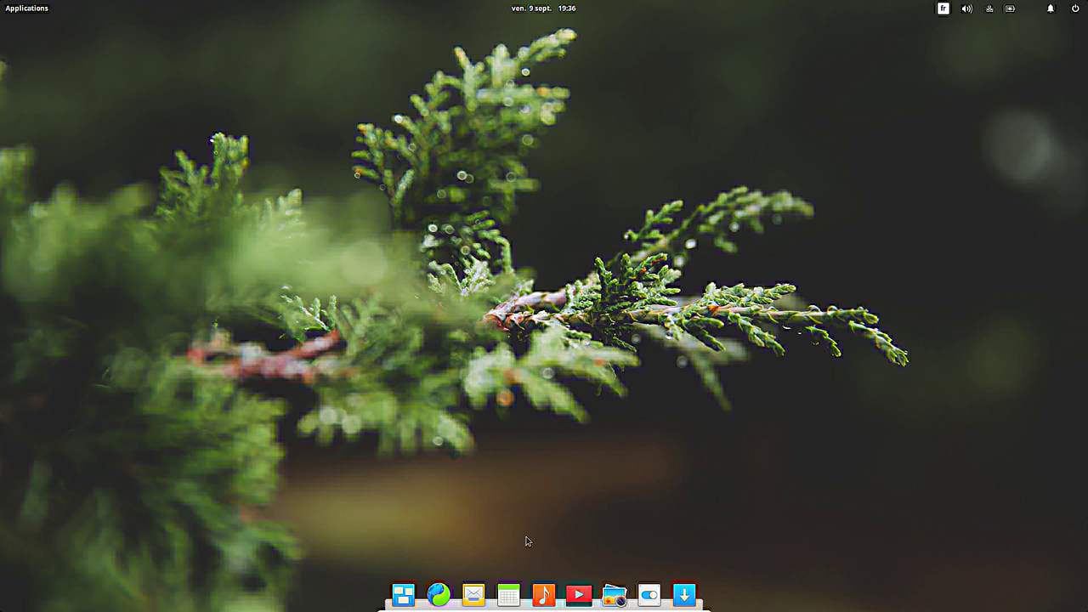
- Look over the Fichiers file manager's home folder and the Paramètres système overview, and close both windows
left_click(41, 14)
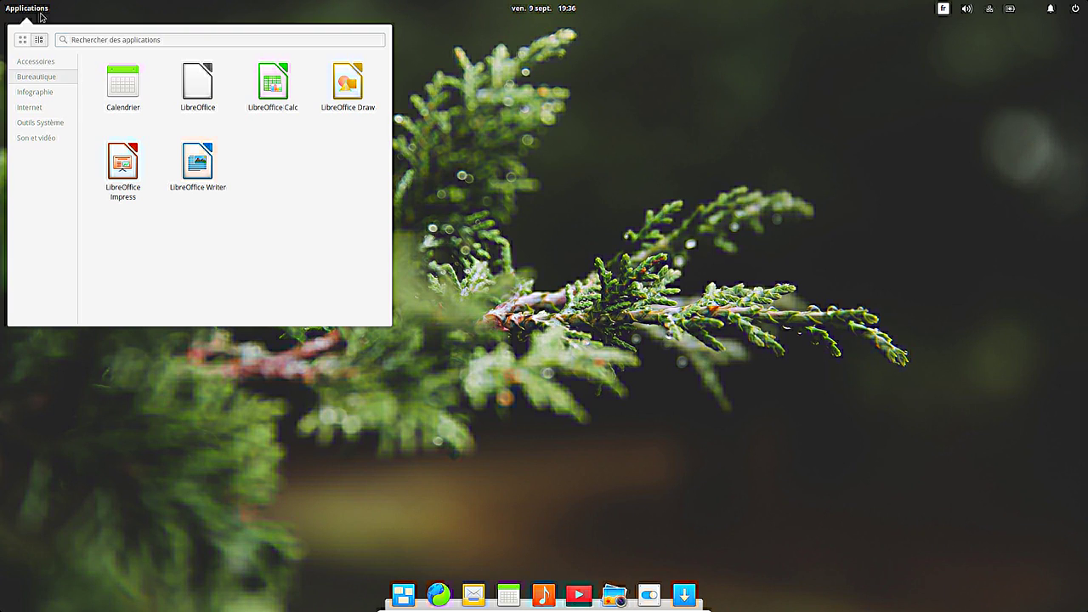
left_click(37, 121)
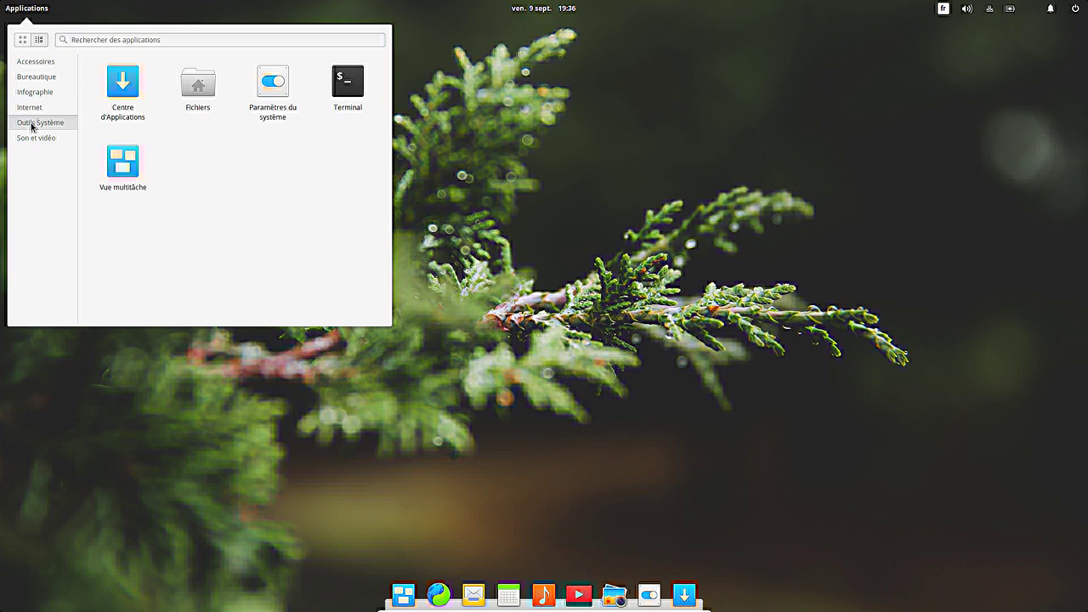
left_click(204, 100)
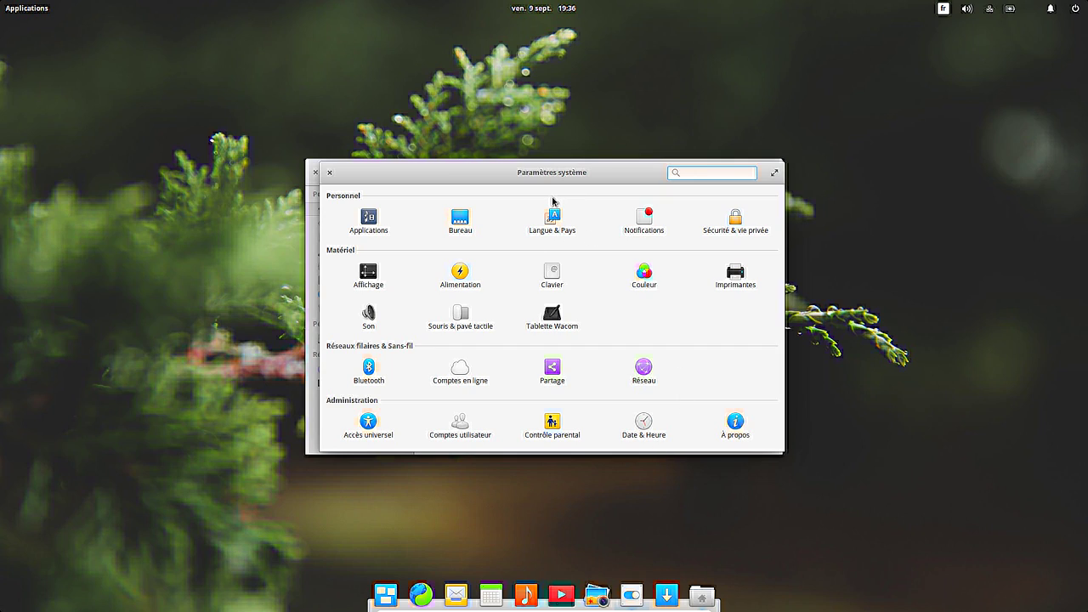
left_click(331, 174)
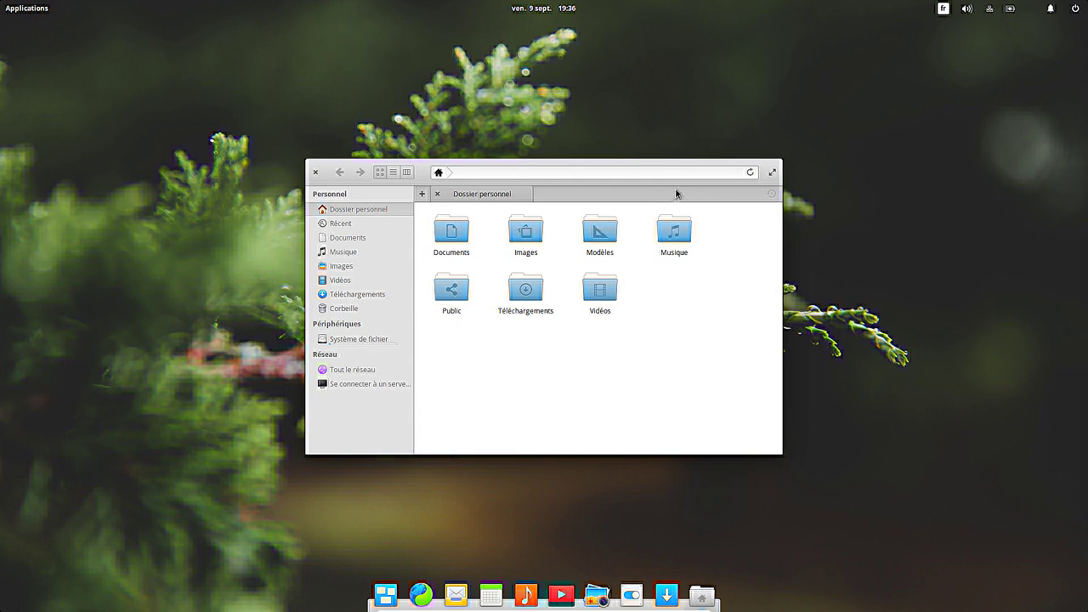
left_click_drag(676, 186, 449, 91)
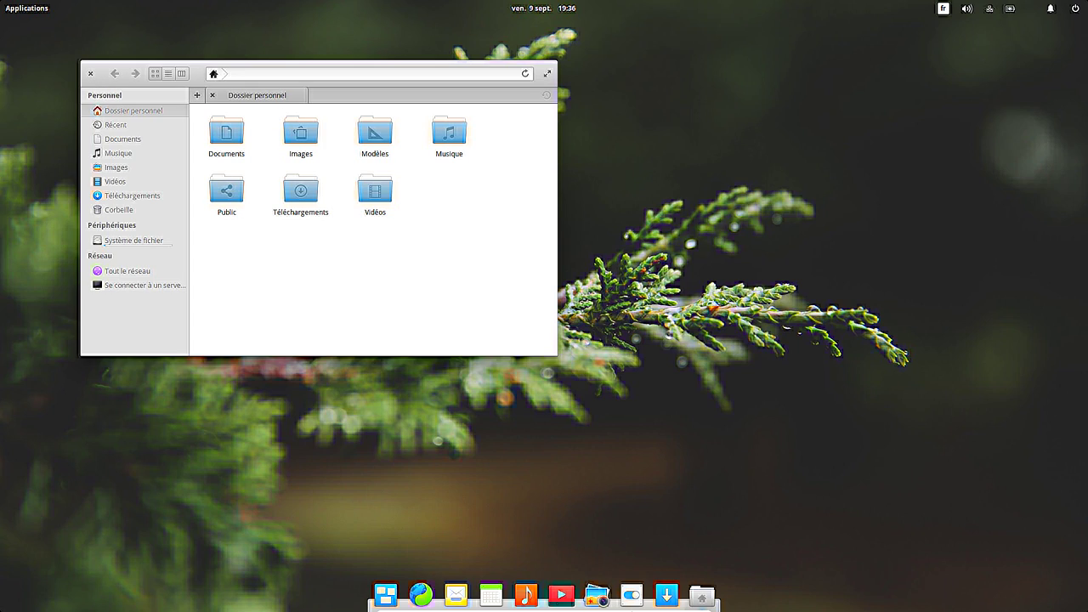
left_click(90, 76)
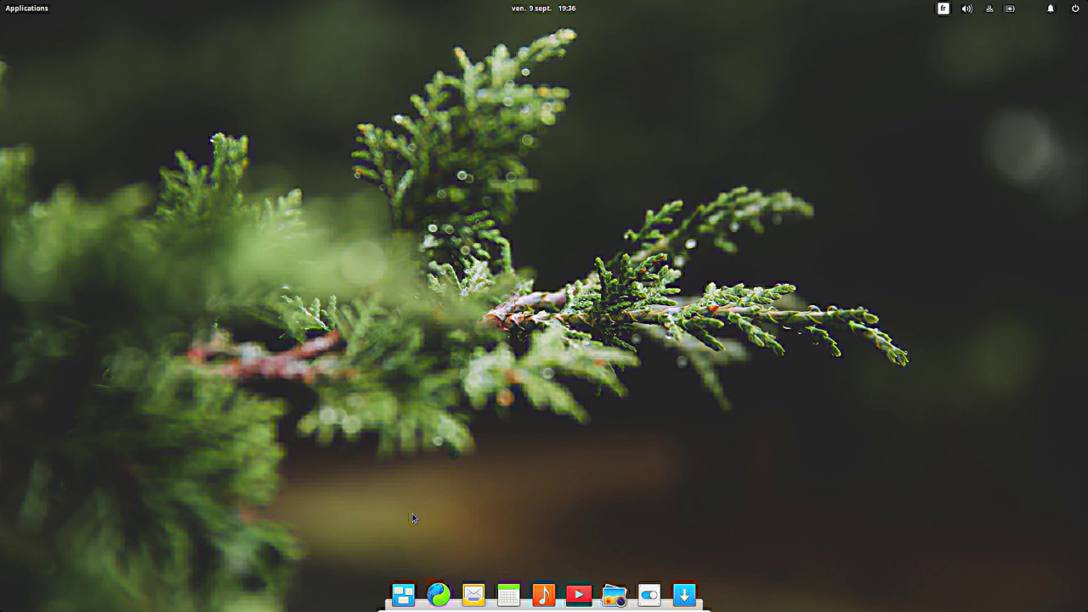
- Find Firefox Web Browser in the software centre and install it, authenticating with the account password
left_click(684, 595)
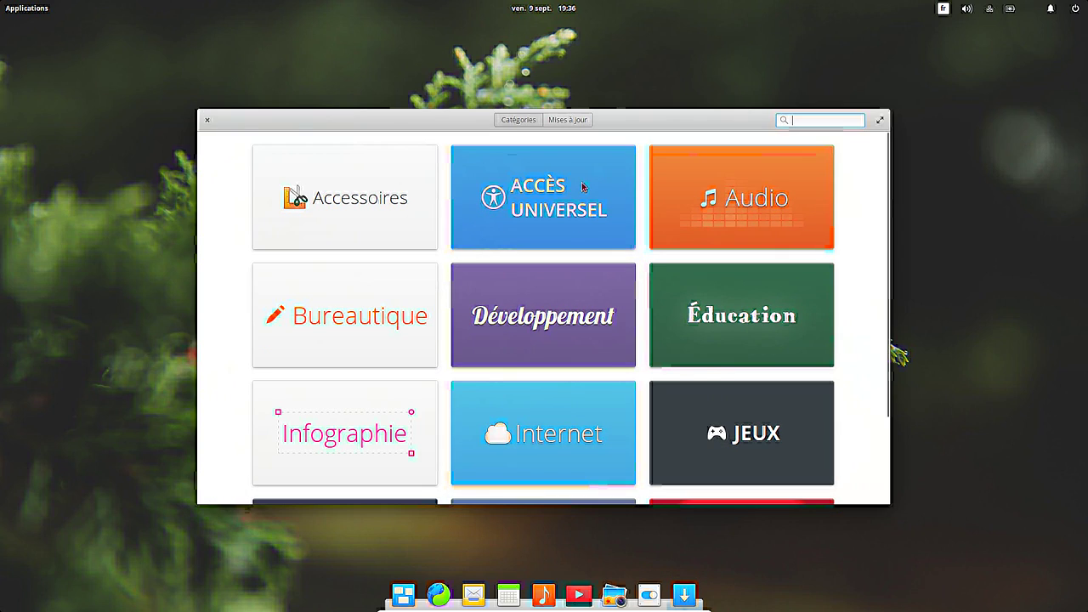
type("firefox")
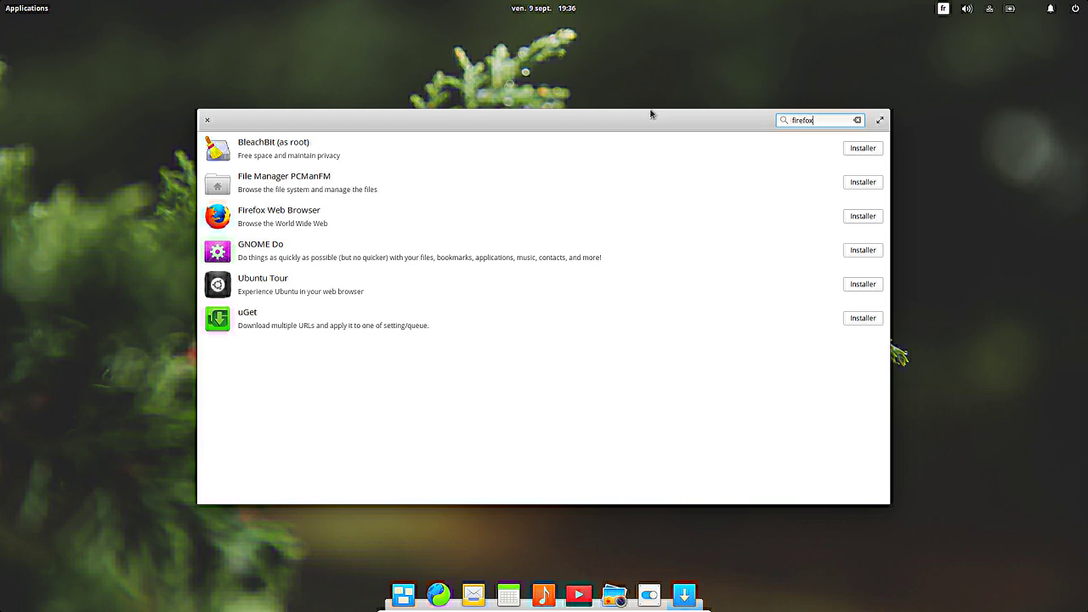
left_click(863, 217)
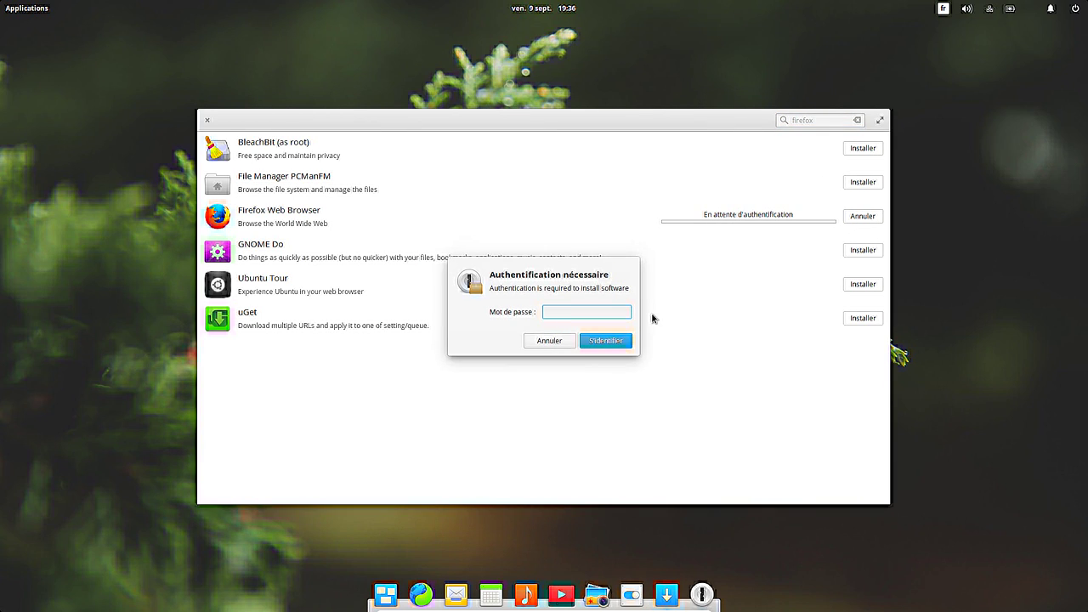
key("Return")
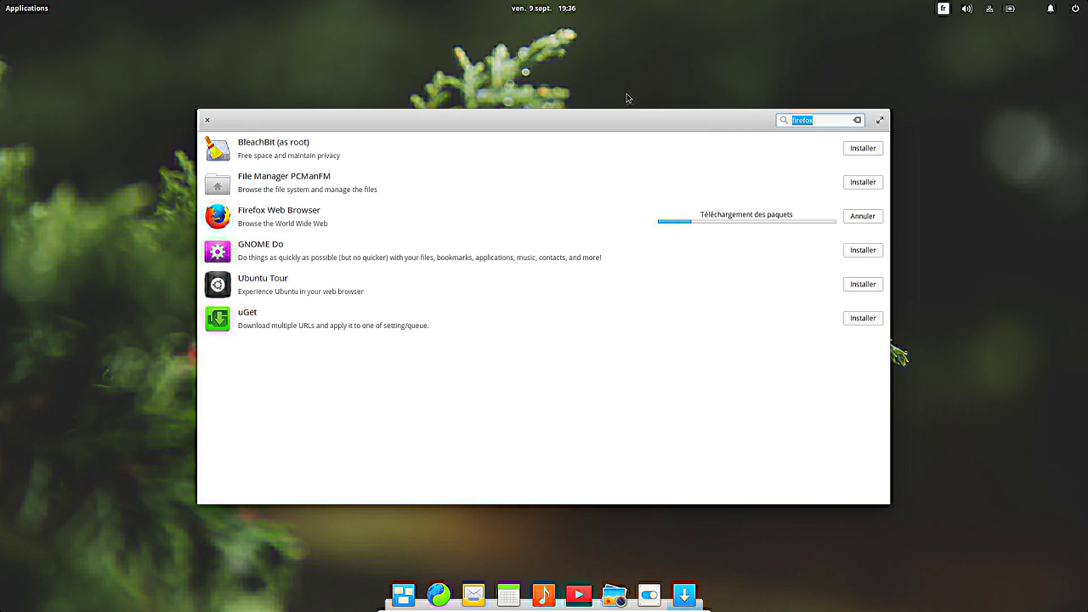
- Search the software centre for "clement", install Clementine, and move the window clear of the applications launcher
type("c")
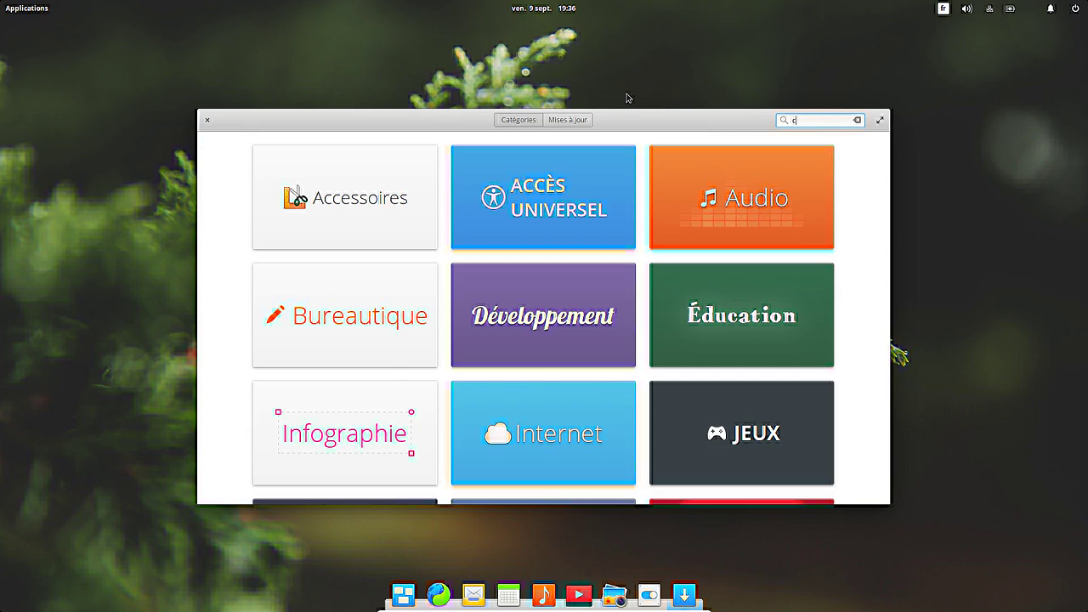
type("lement")
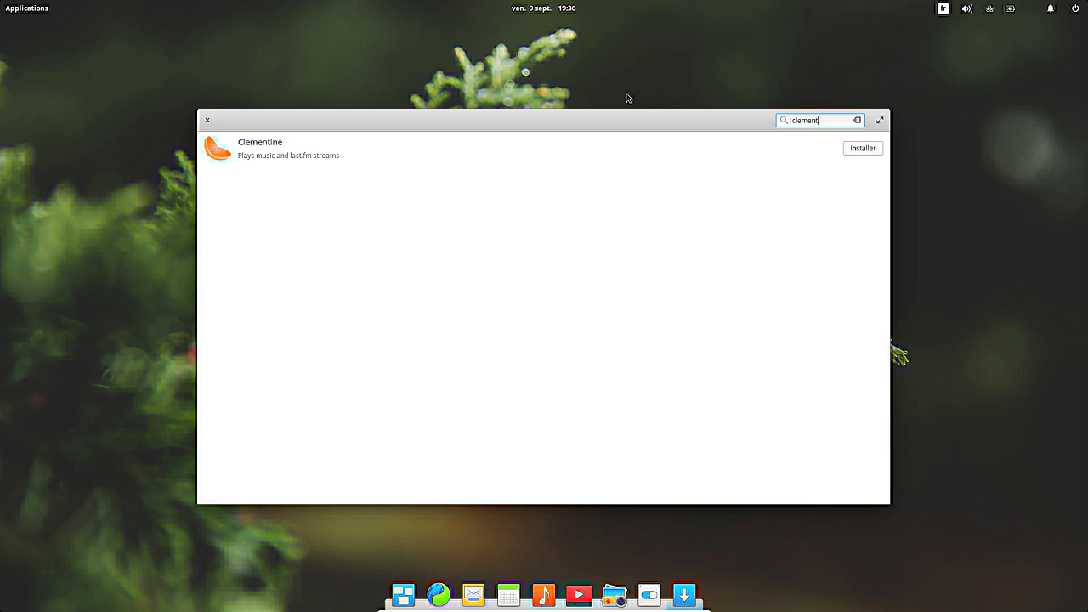
left_click(867, 152)
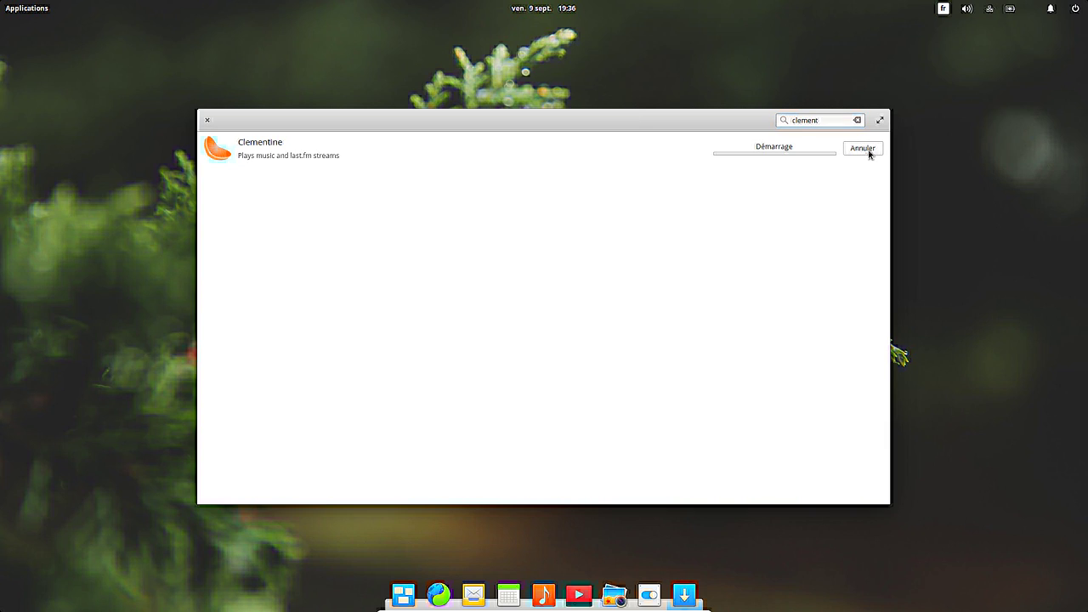
left_click_drag(362, 126, 566, 42)
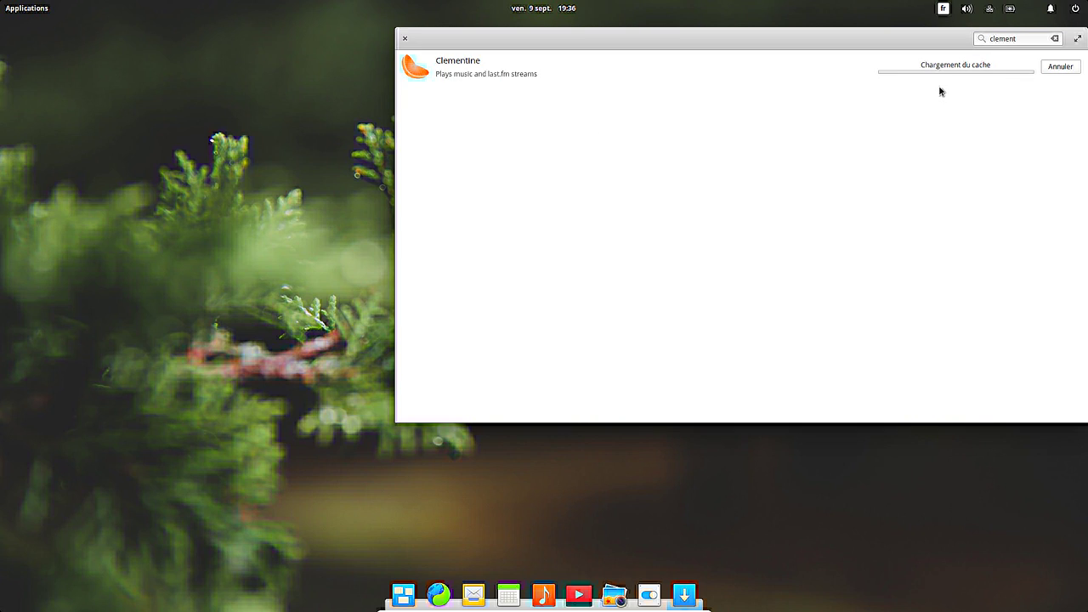
- Launch Firefox from the Internet category and check the Plugins list in its Add-ons Manager
left_click(37, 11)
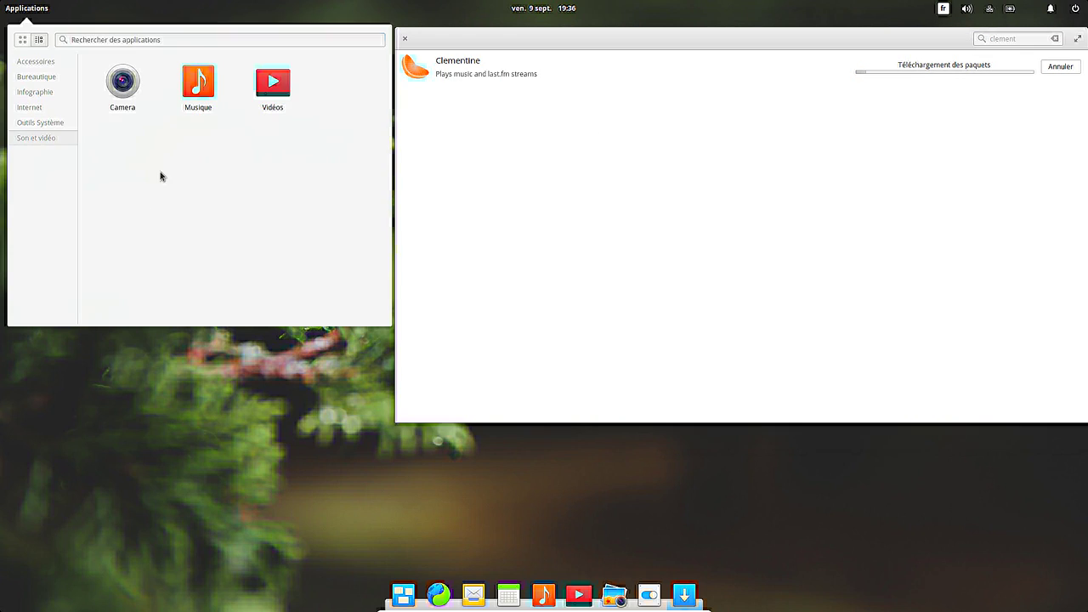
left_click(39, 109)
left_click(267, 89)
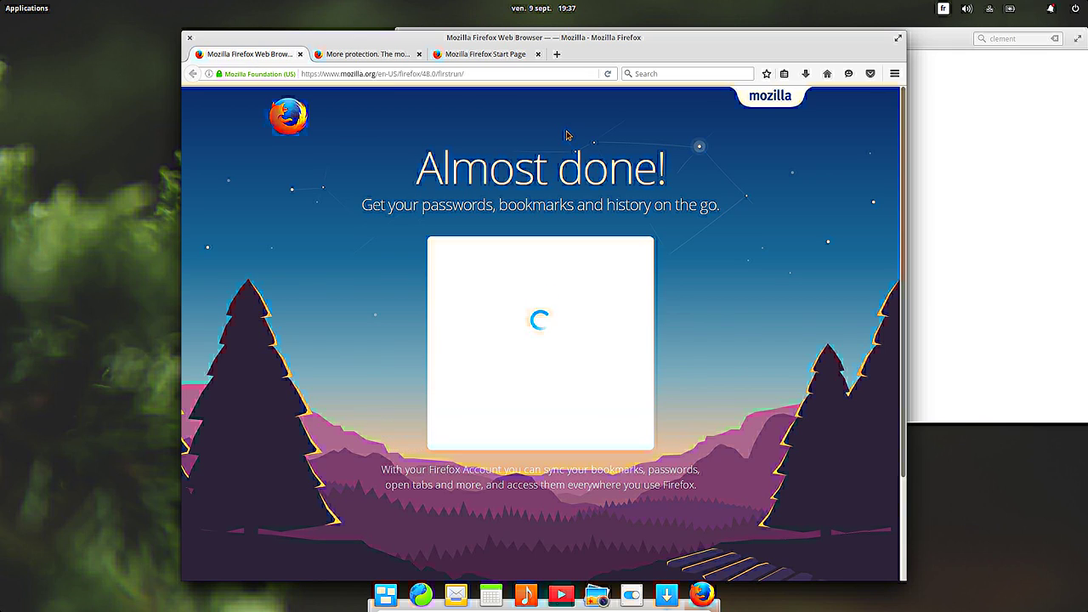
left_click(894, 73)
left_click(875, 243)
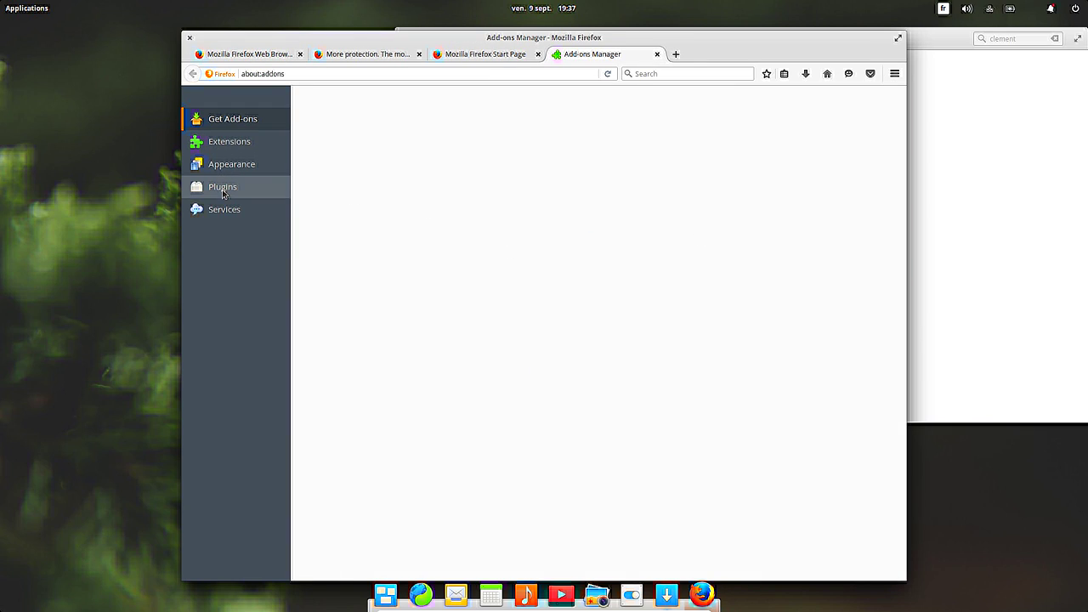
left_click(224, 188)
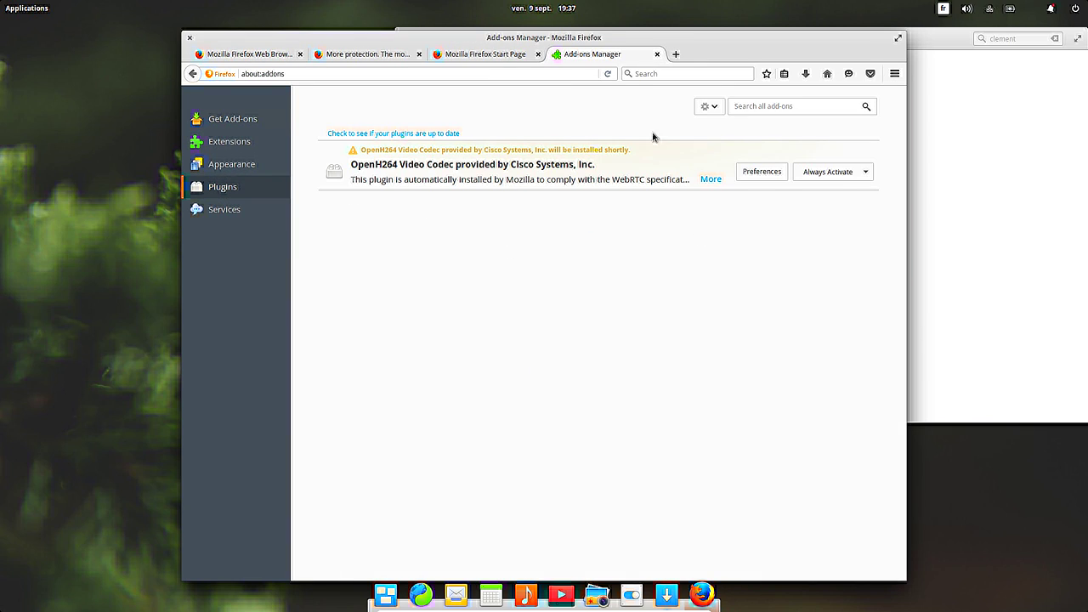
- Return to the Mozilla welcome page and close Firefox with all its tabs
left_click(223, 53)
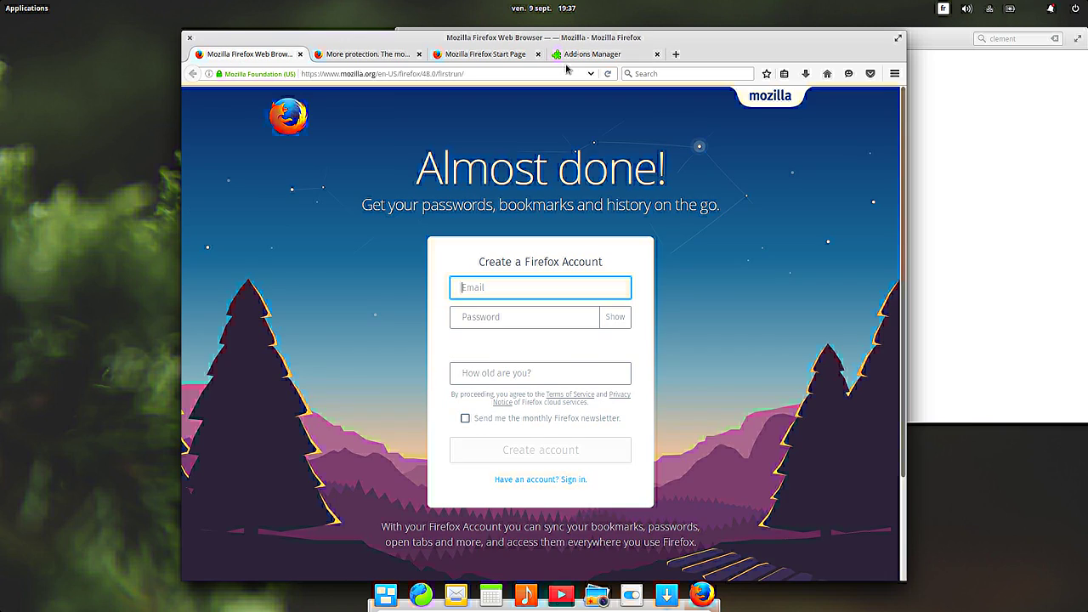
left_click(191, 40)
left_click(641, 338)
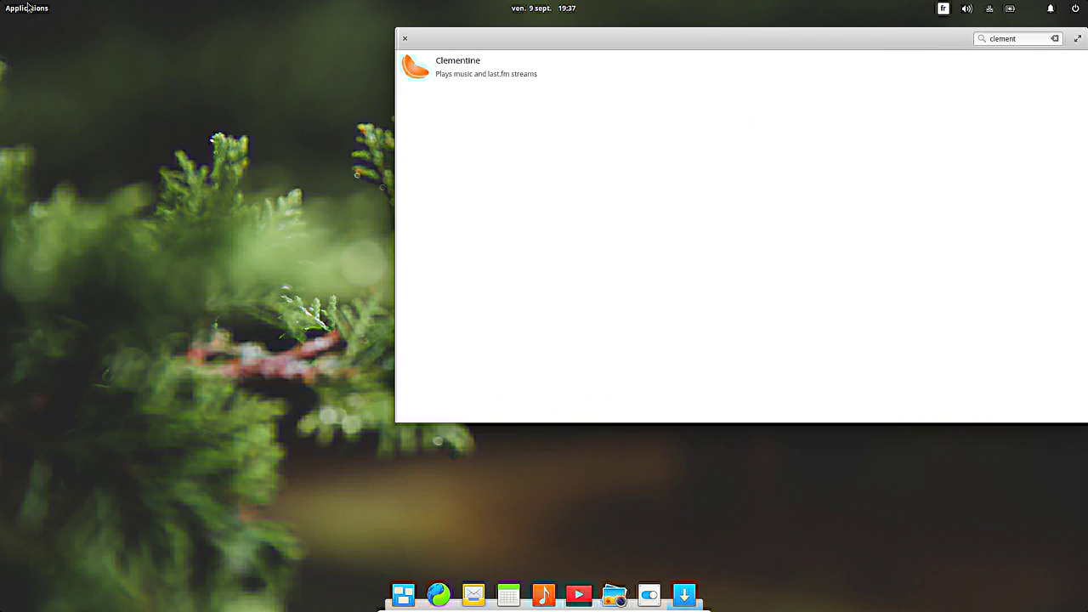
- Launch Clementine from the Son et vidéo category
left_click(28, 8)
left_click(41, 142)
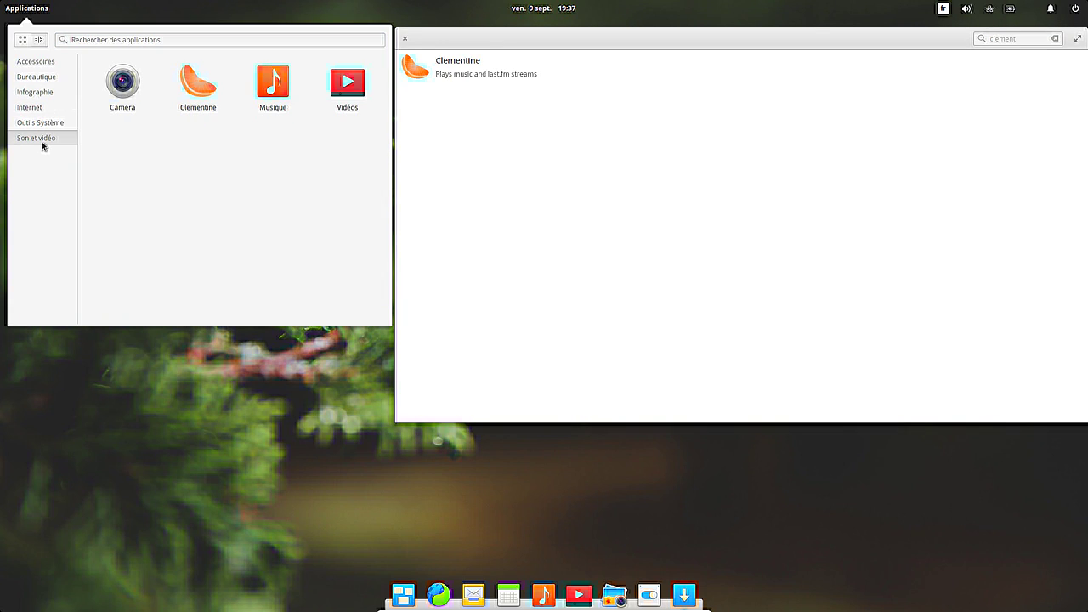
left_click(201, 85)
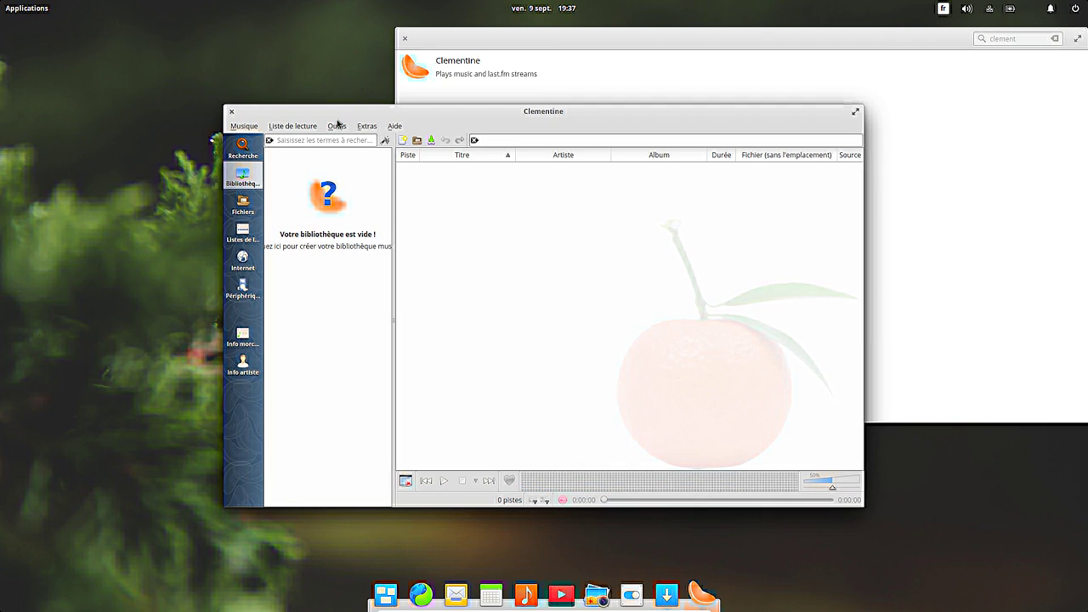
- Look through Clementine's Liste de lecture, Aide and Musique commands, and quit the player
left_click(313, 127)
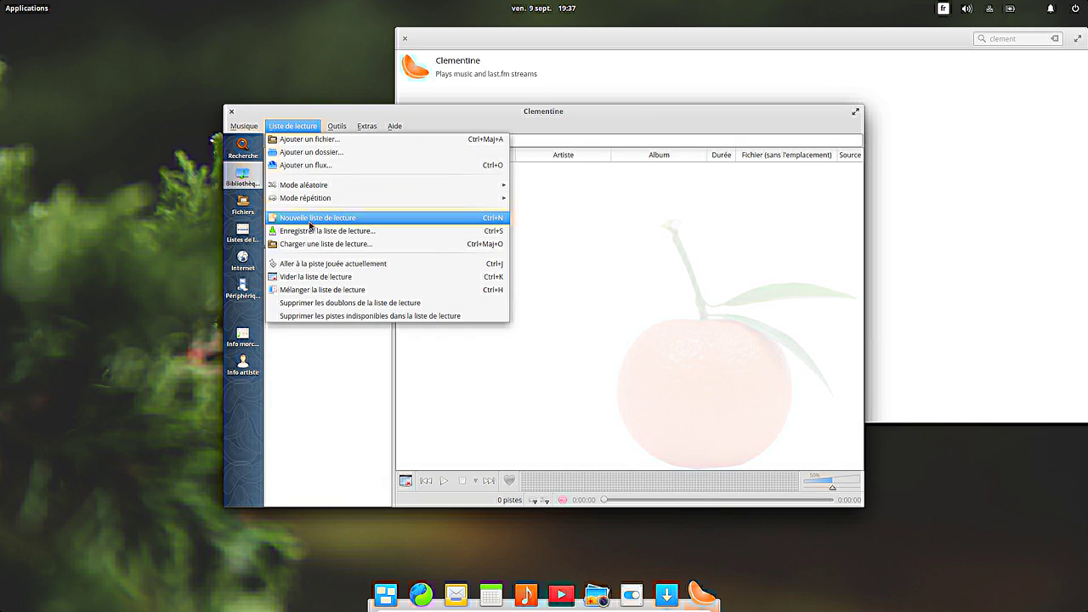
mouse_move(396, 129)
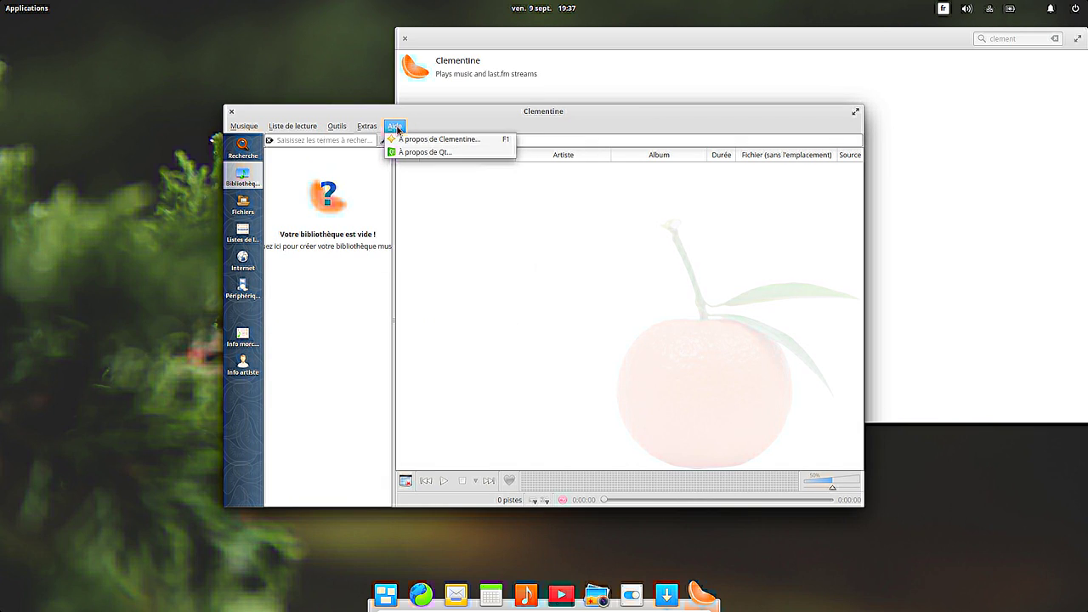
left_click(244, 125)
left_click(367, 126)
mouse_move(320, 127)
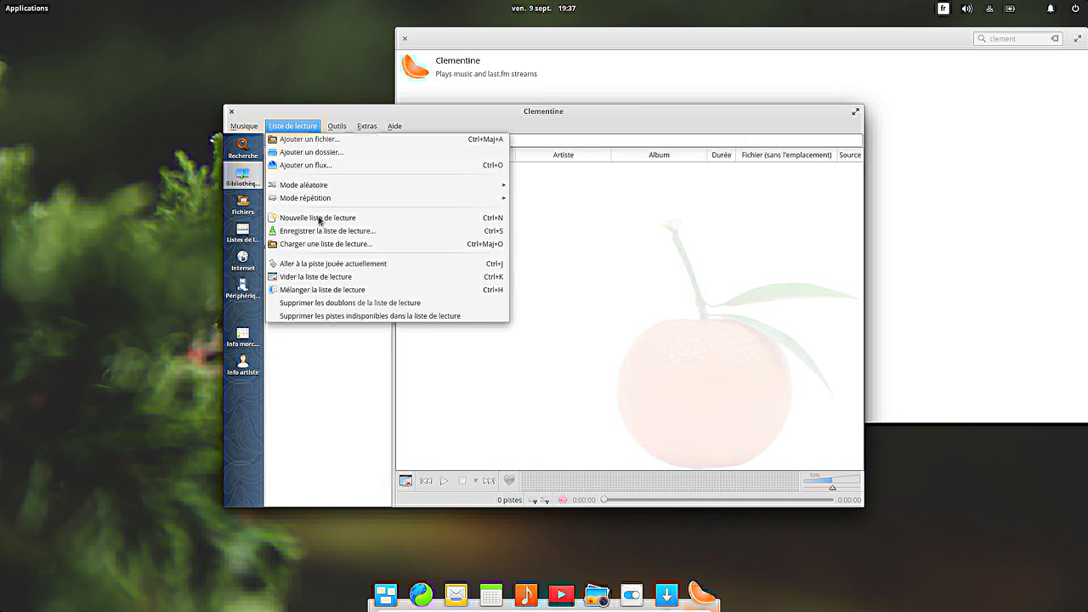
key("Left")
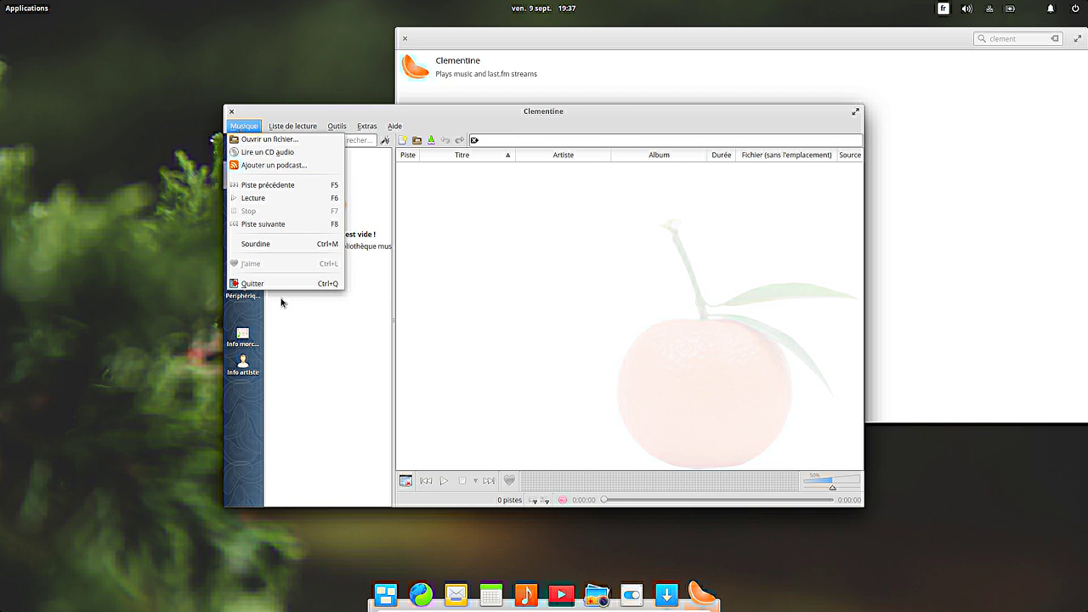
left_click(290, 284)
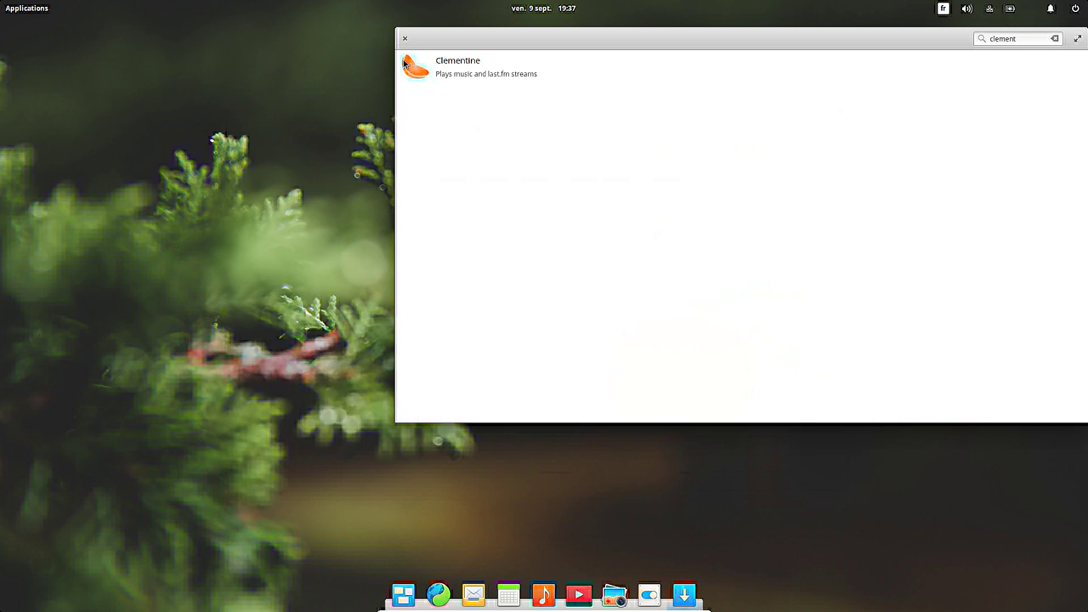
- Close the software centre and shut down elementary OS, closing the VirtualBox machine manager on the host as well
left_click(405, 38)
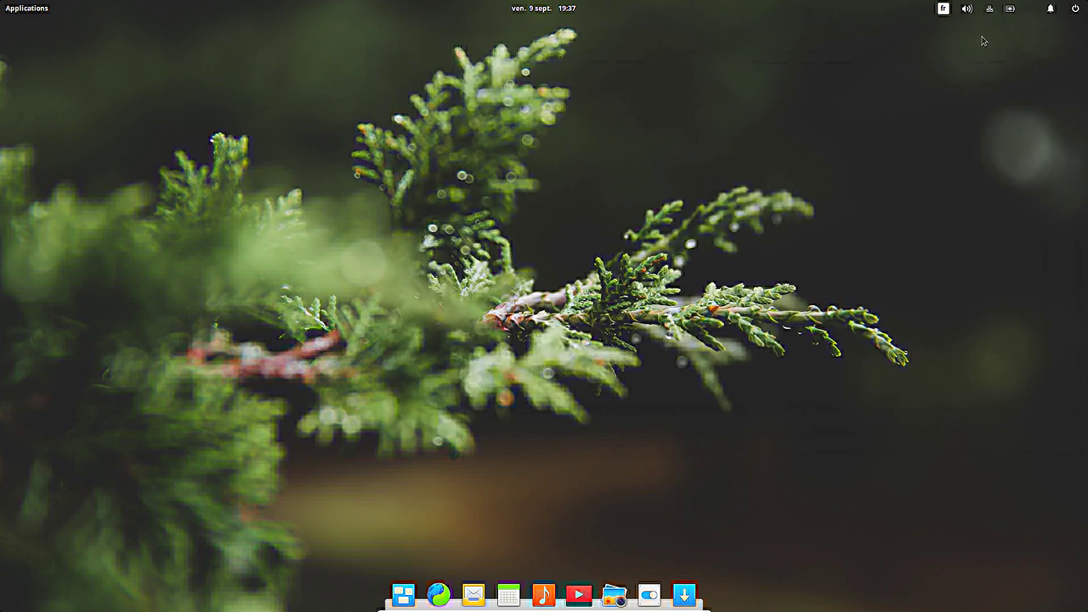
left_click(1077, 8)
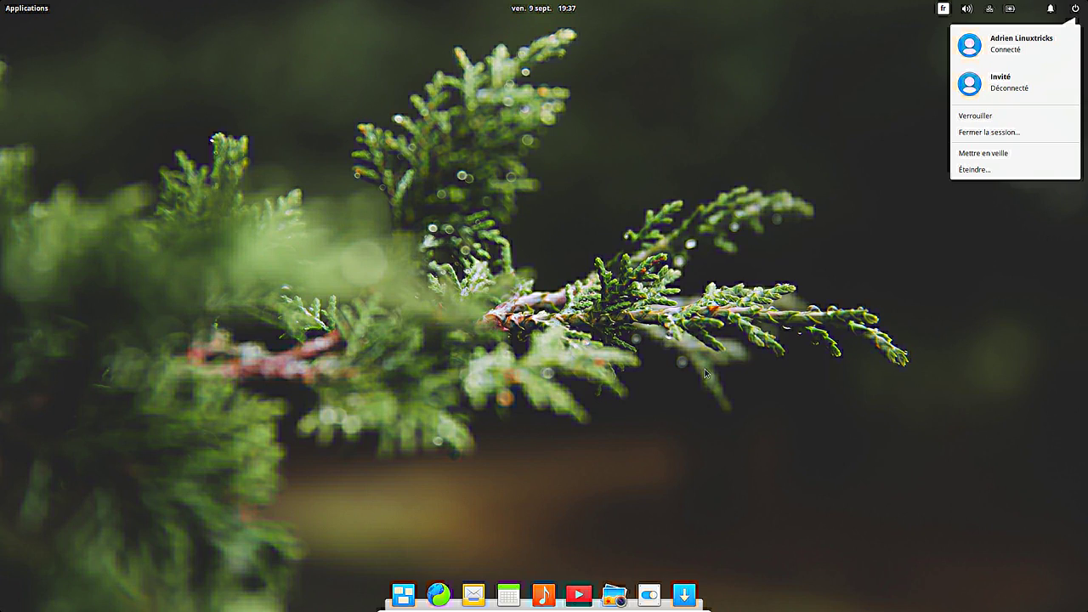
left_click(986, 173)
left_click(635, 328)
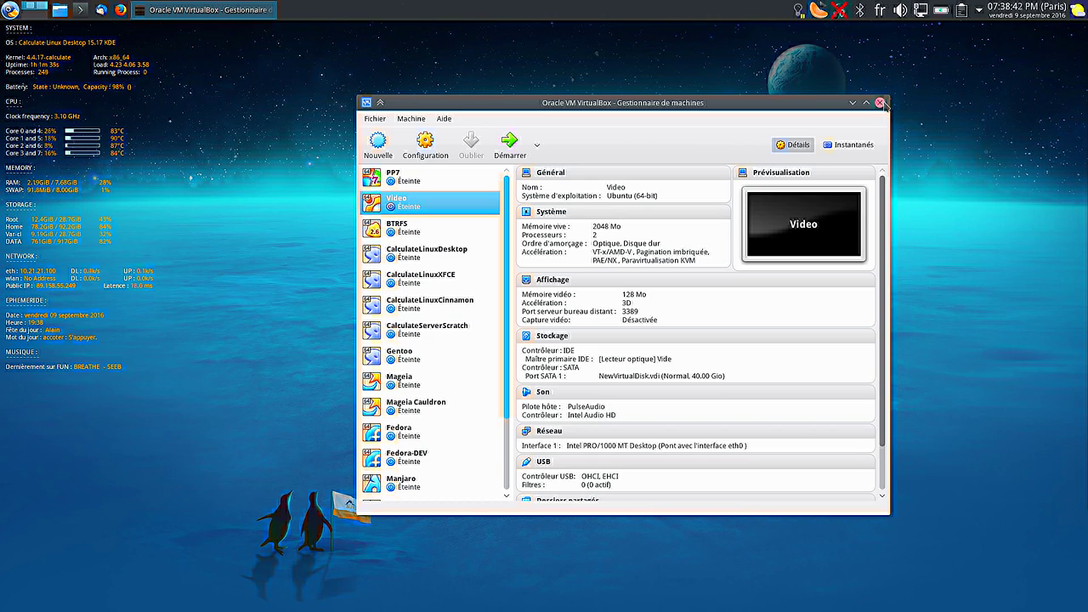
left_click(881, 102)
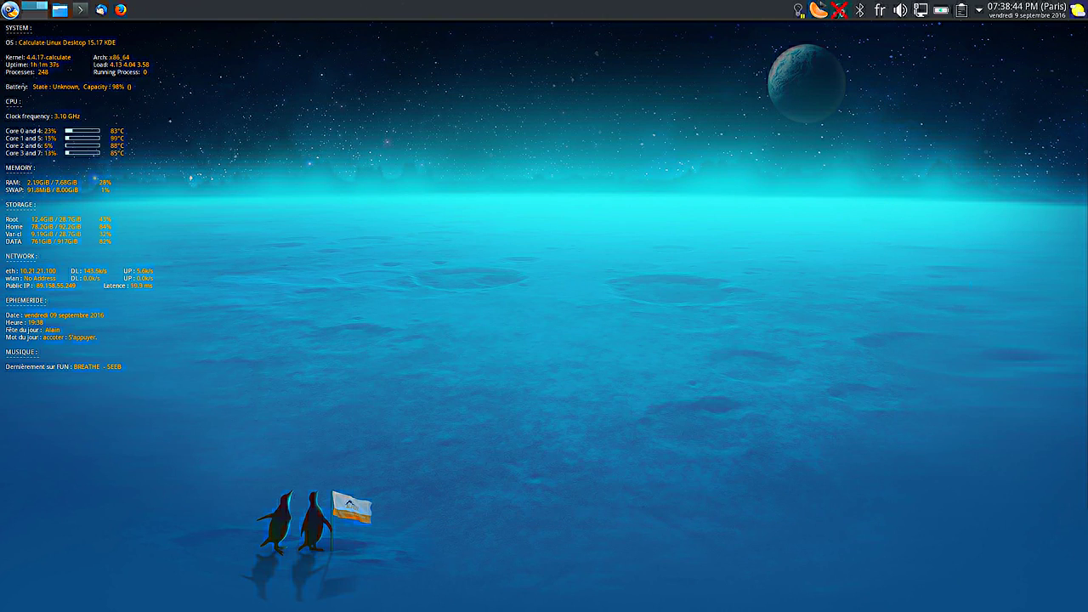